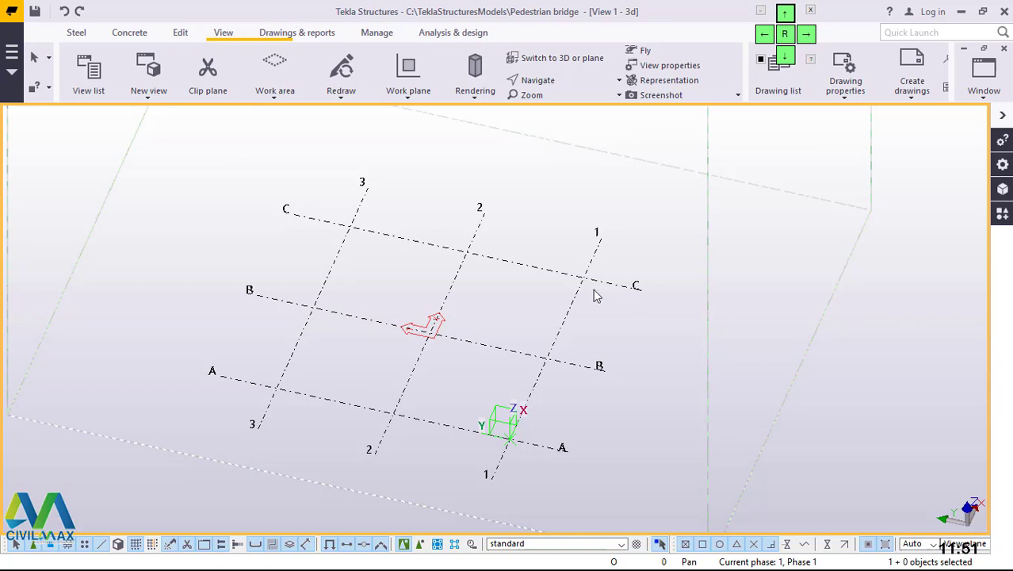
Check the grid's coordinates and Z labels in its properties, then close them without changes.
{"action": "double_click", "coordinate": [493, 263]}
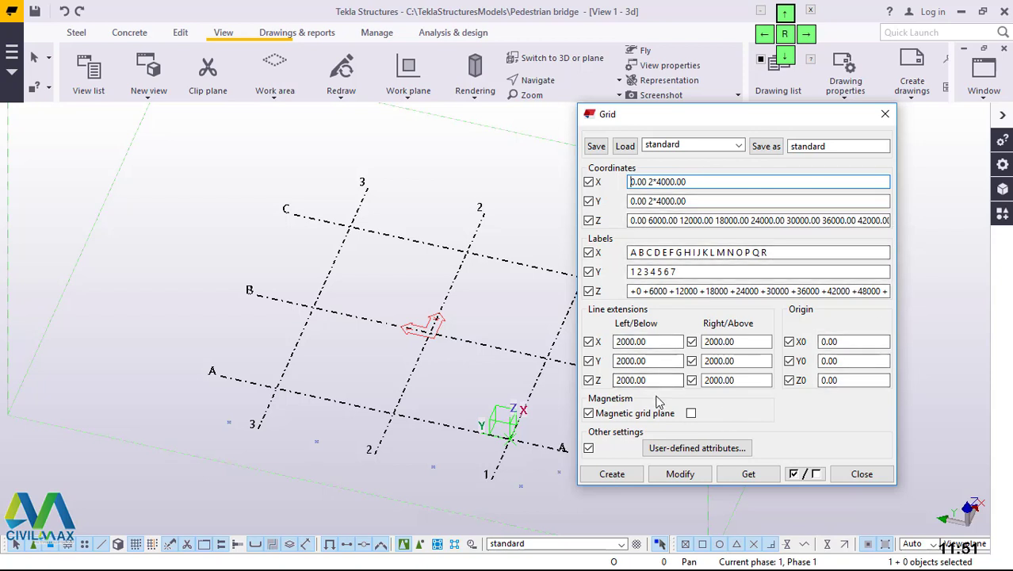
{"action": "left_click", "coordinate": [634, 291]}
{"action": "left_click_drag", "start_coordinate": [632, 291], "coordinate": [894, 302]}
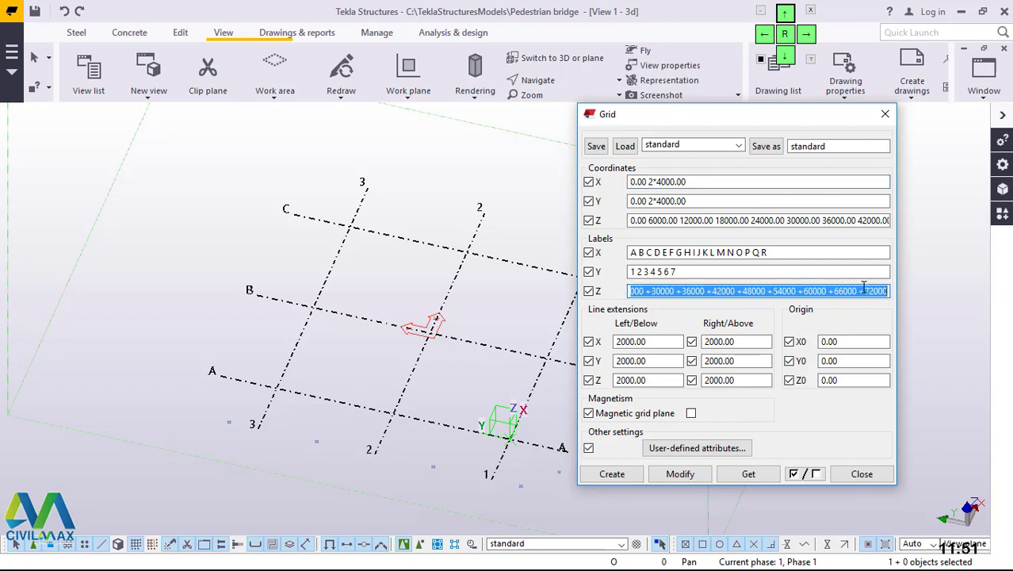
{"action": "left_click", "coordinate": [863, 290]}
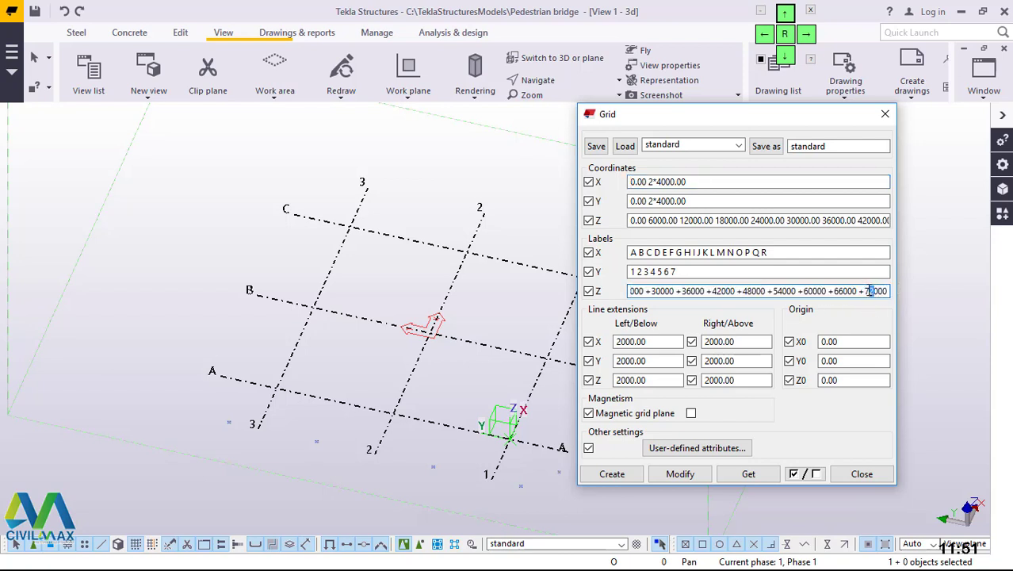
{"action": "left_click", "coordinate": [683, 291]}
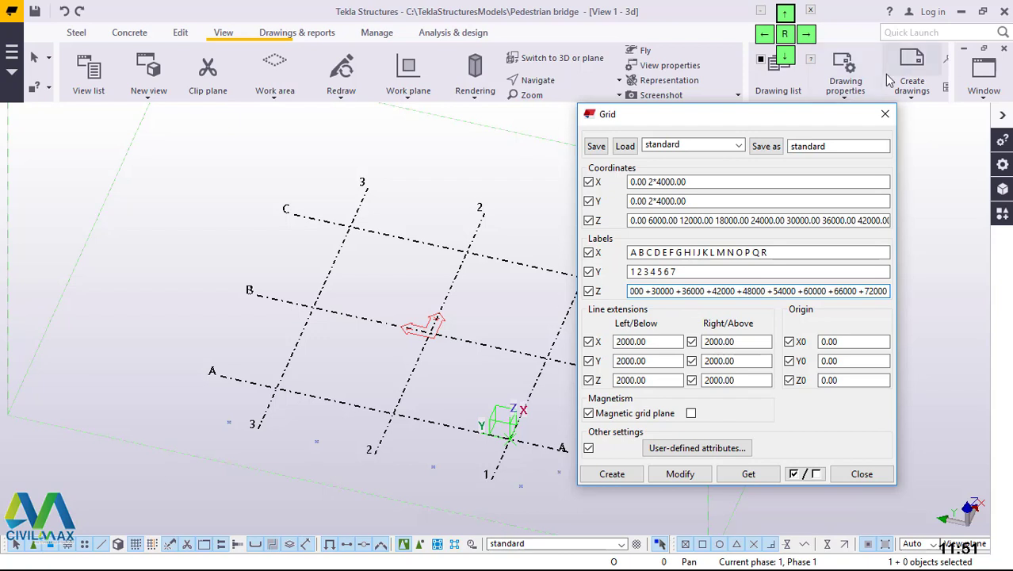
{"action": "left_click", "coordinate": [885, 114]}
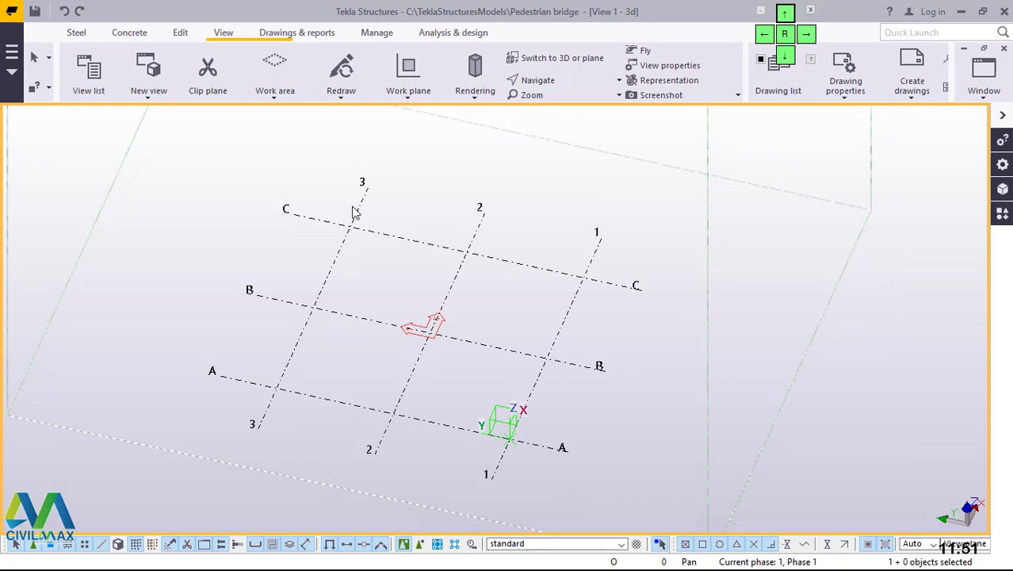
{"action": "scroll", "coordinate": [355, 210], "scroll_direction": "up", "scroll_amount": 3}
{"action": "scroll", "coordinate": [401, 217], "scroll_direction": "down", "scroll_amount": 2}
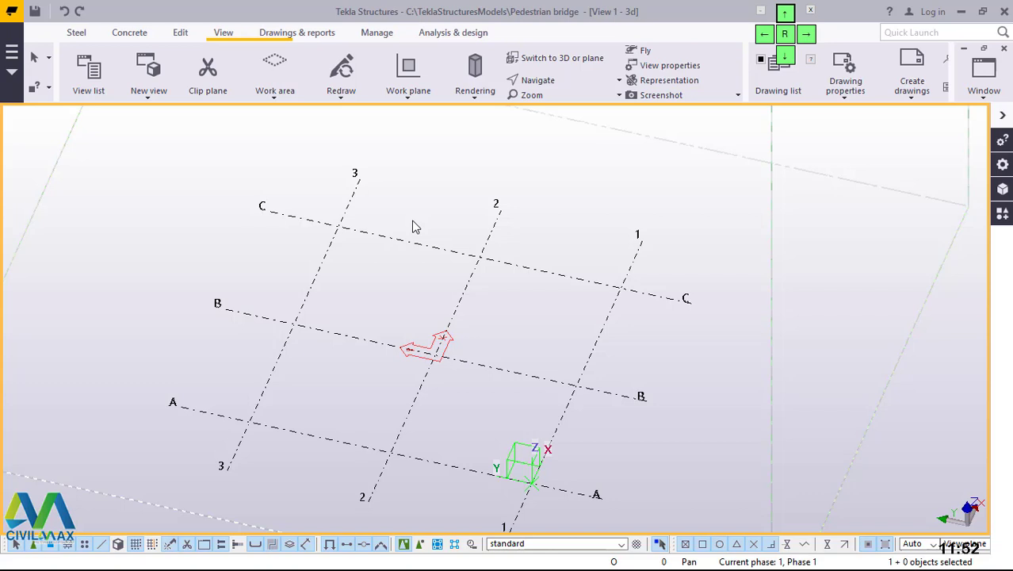
Open the Tower member macro (S63) from the component catalog and review its segment, profile and parameter settings.
{"action": "left_click", "coordinate": [1001, 214]}
{"action": "double_click", "coordinate": [771, 182]}
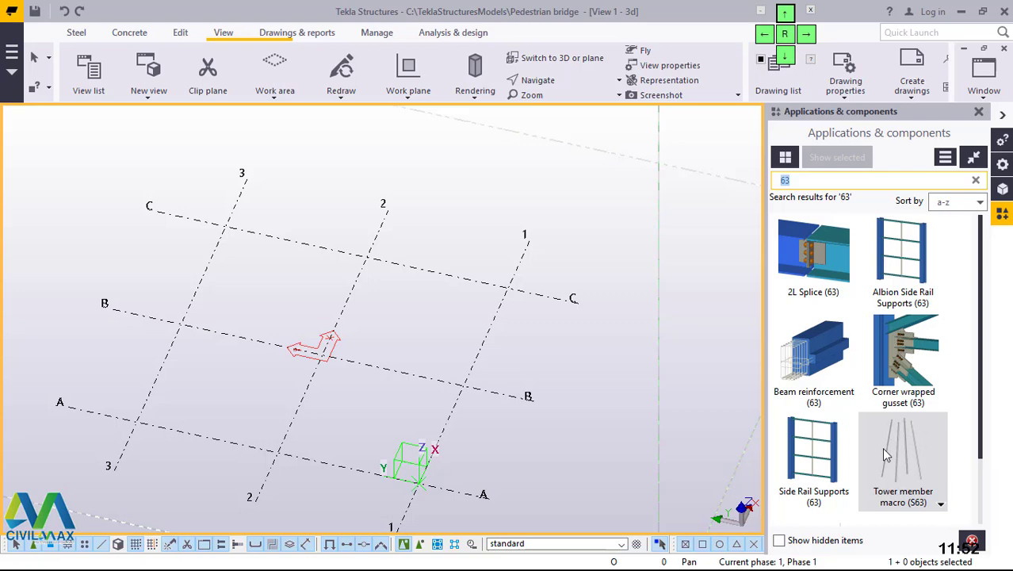
{"action": "double_click", "coordinate": [918, 480]}
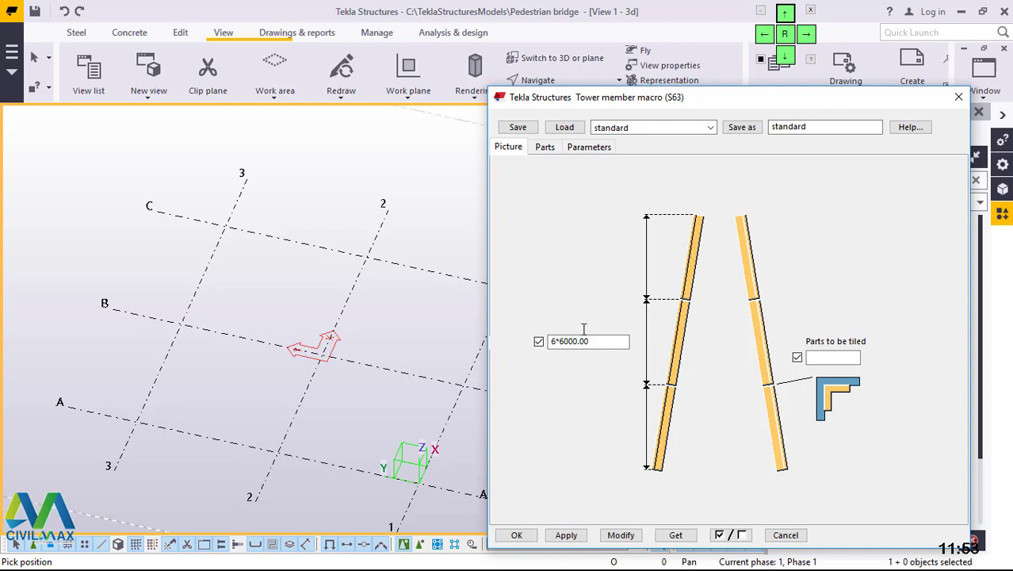
{"action": "left_click", "coordinate": [555, 343]}
{"action": "left_click", "coordinate": [544, 146]}
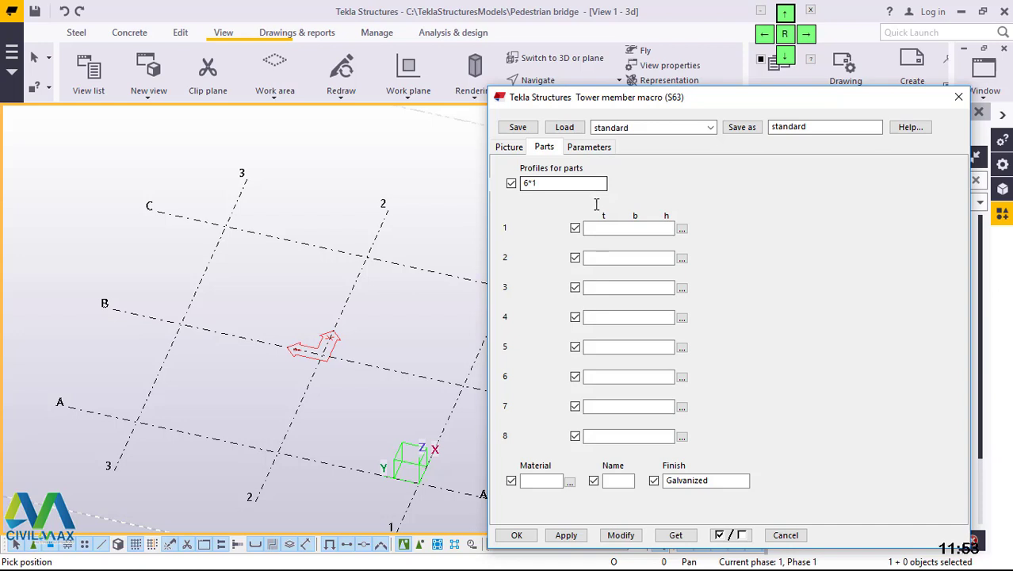
{"action": "left_click", "coordinate": [587, 148]}
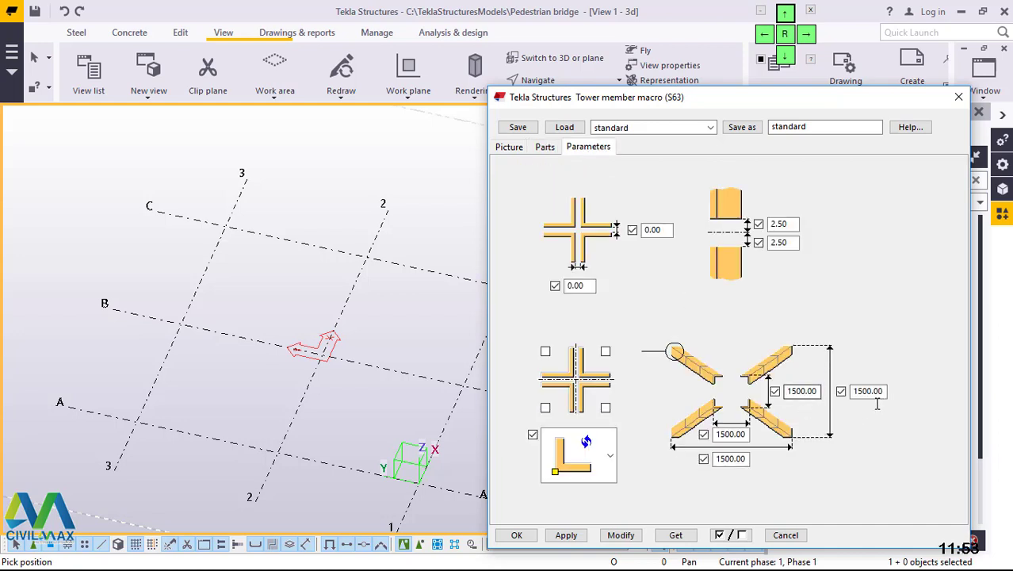
In the macro's leg plan diagram, set the vertical outer spacing to 8000 and the vertical inner spacing to 4000.
{"action": "scroll", "coordinate": [233, 341], "scroll_direction": "down", "scroll_amount": 1}
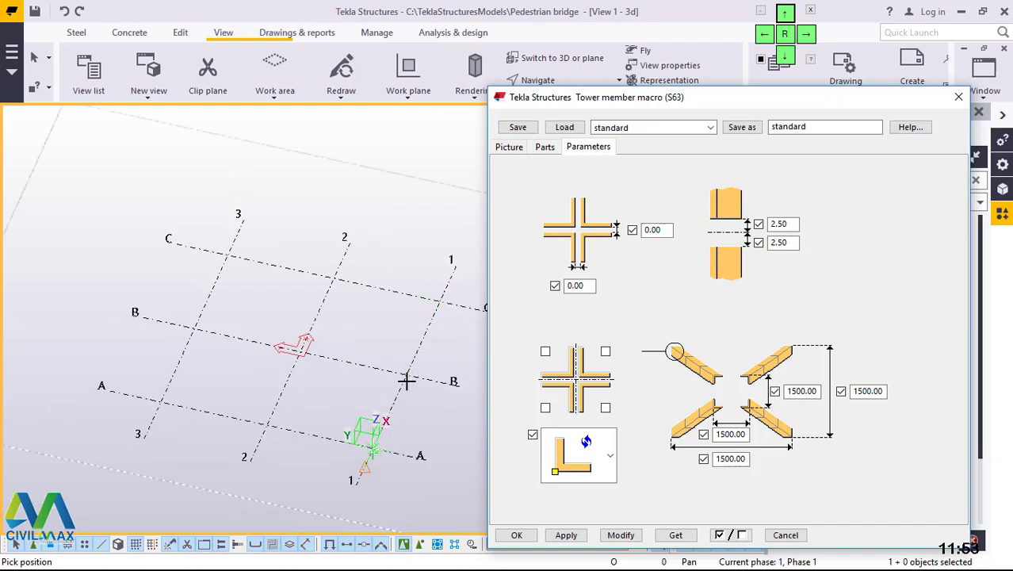
{"action": "left_click", "coordinate": [373, 453]}
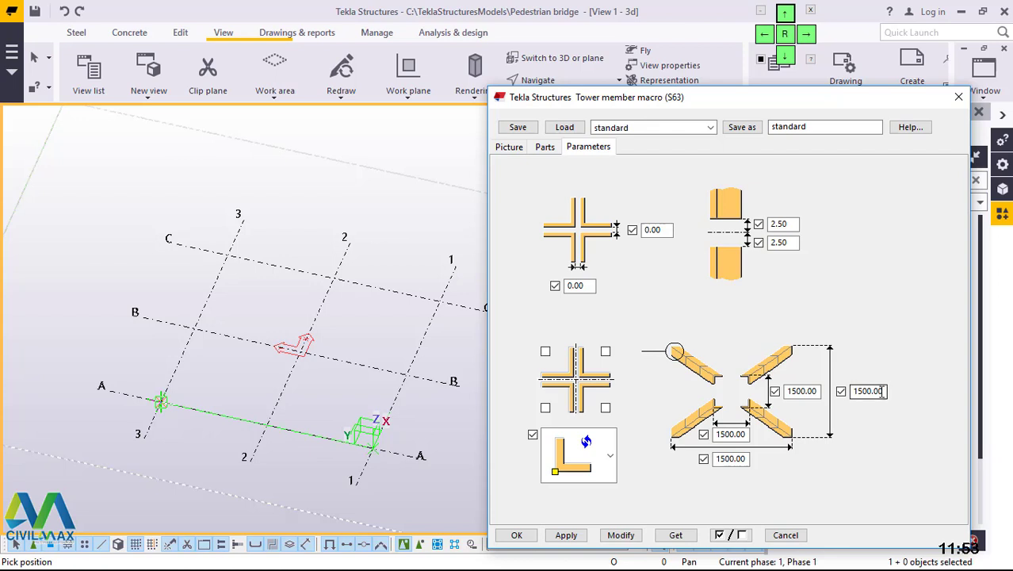
{"action": "left_click_drag", "start_coordinate": [881, 391], "coordinate": [846, 397]}
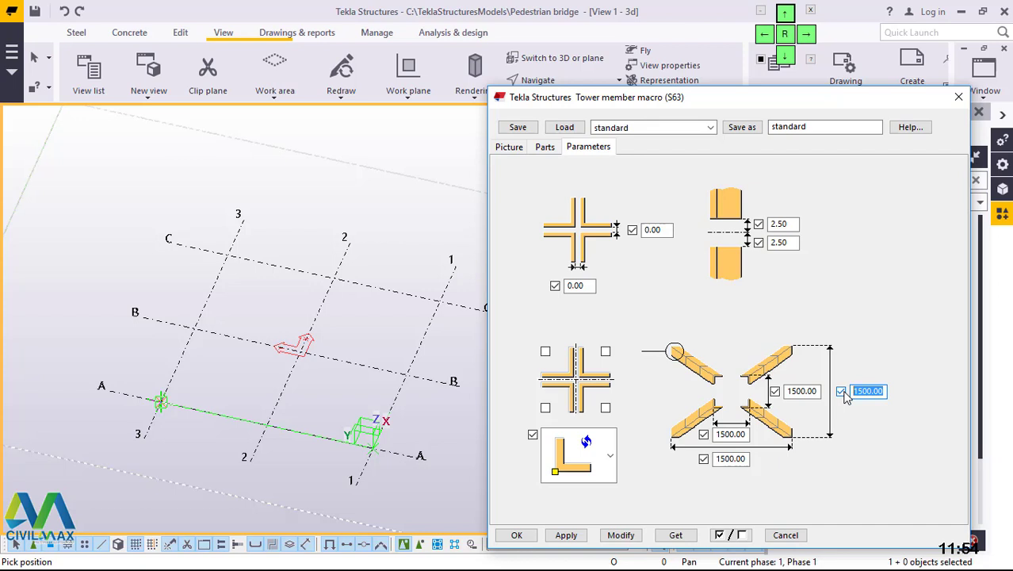
{"action": "type", "text": "8000"}
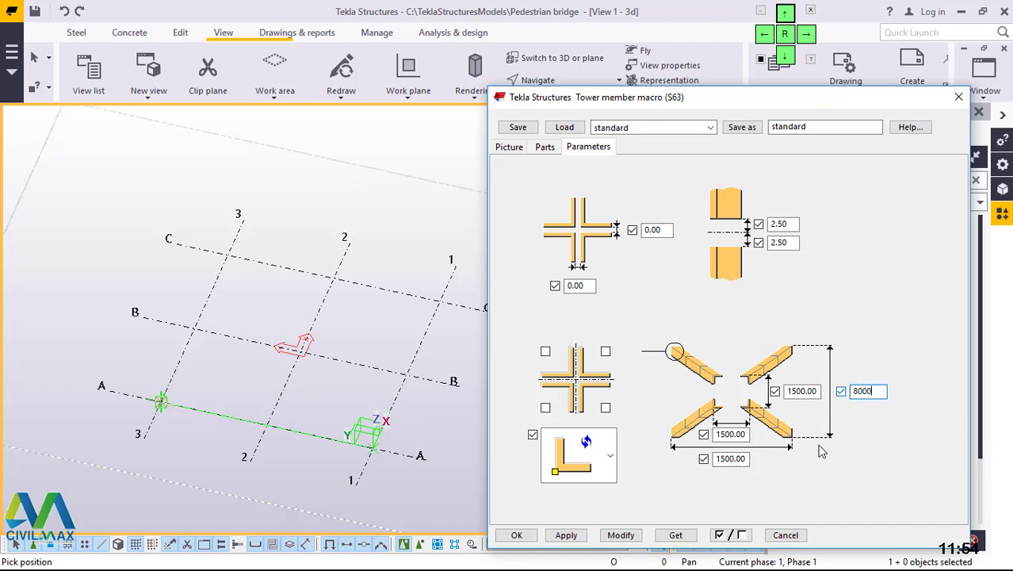
{"action": "double_click", "coordinate": [790, 389]}
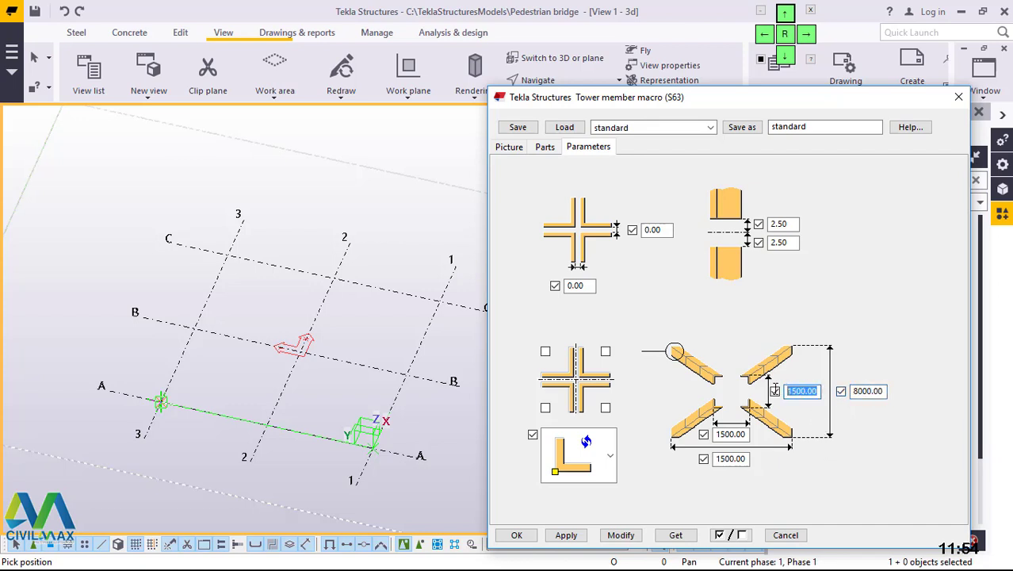
{"action": "type", "text": "4000"}
Set the horizontal outer spacing of the legs to 8000 and the inner spacing to 4000, and accept the macro settings.
{"action": "left_click", "coordinate": [741, 458]}
{"action": "left_click_drag", "start_coordinate": [742, 459], "coordinate": [711, 462]}
{"action": "type", "text": "8000"}
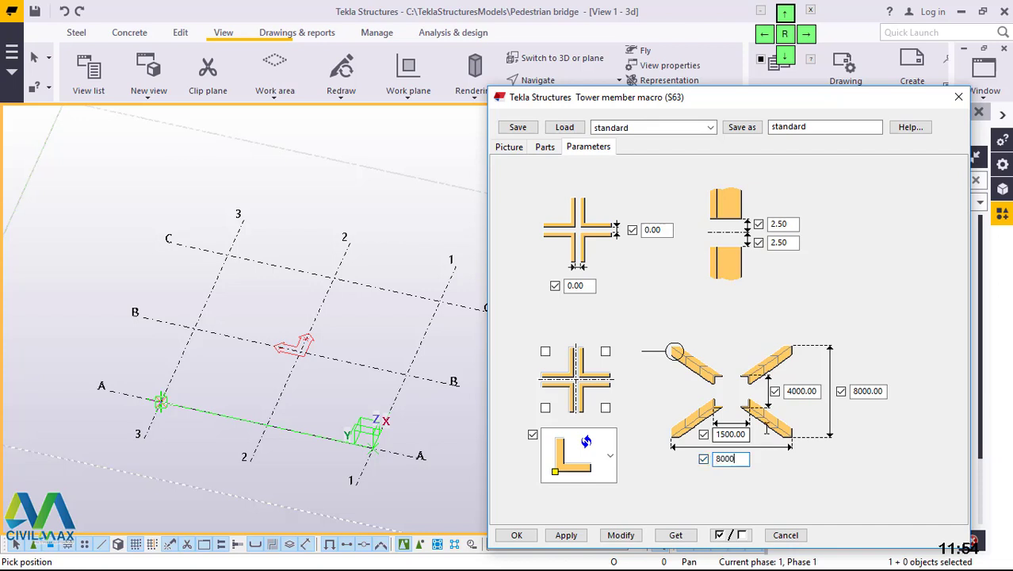
{"action": "left_click_drag", "start_coordinate": [747, 434], "coordinate": [703, 434]}
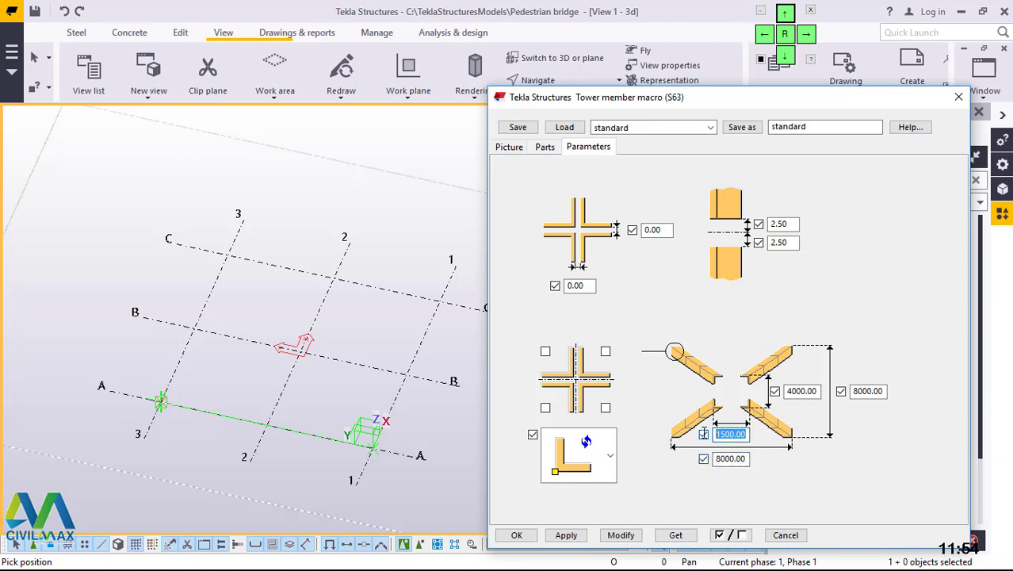
{"action": "type", "text": "400"}
{"action": "left_click", "coordinate": [621, 535]}
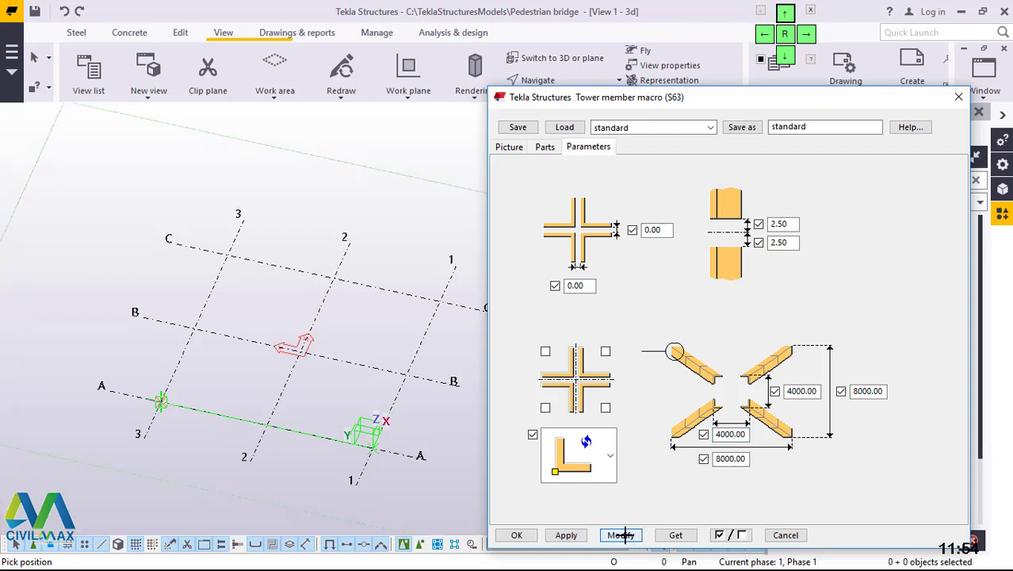
{"action": "left_click", "coordinate": [517, 536]}
Place the tower members at the intersection of grid lines A and 1, and end the command.
{"action": "scroll", "coordinate": [382, 452], "scroll_direction": "up", "scroll_amount": 2}
{"action": "scroll", "coordinate": [381, 452], "scroll_direction": "up", "scroll_amount": 5}
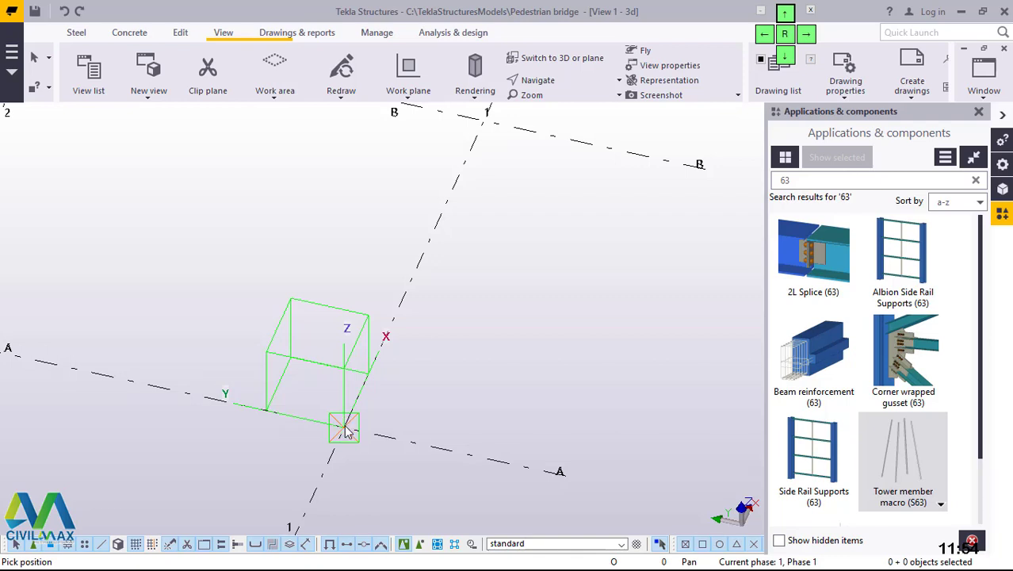
{"action": "left_click", "coordinate": [344, 428]}
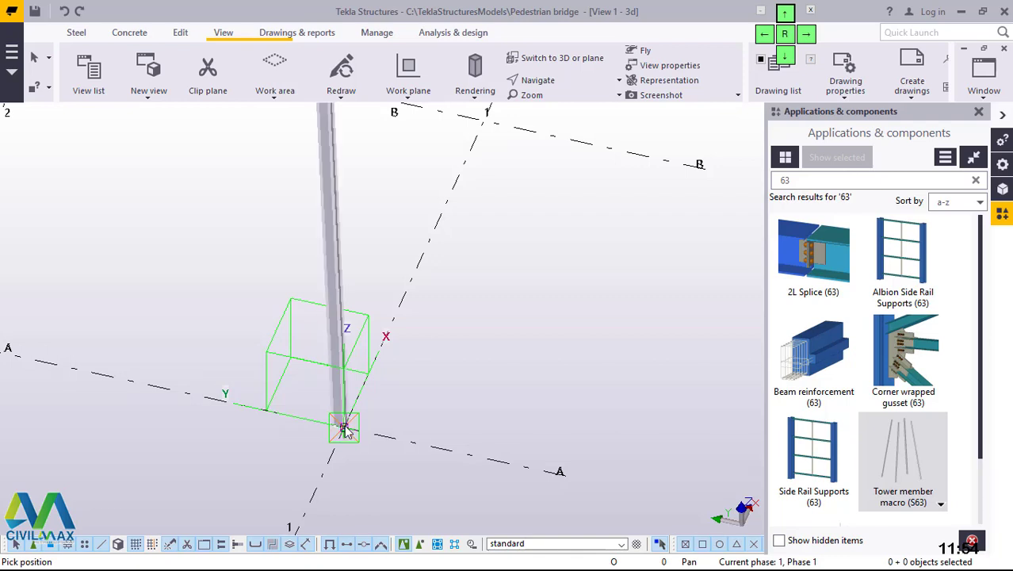
{"action": "right_click", "coordinate": [496, 261]}
{"action": "left_click", "coordinate": [530, 272]}
Examine the four tapered legs against the grid, selecting the whole tower component.
{"action": "middle_click_drag", "start_coordinate": [529, 271], "coordinate": [493, 440], "text": "ctrl"}
{"action": "scroll", "coordinate": [493, 440], "scroll_direction": "down", "scroll_amount": 4}
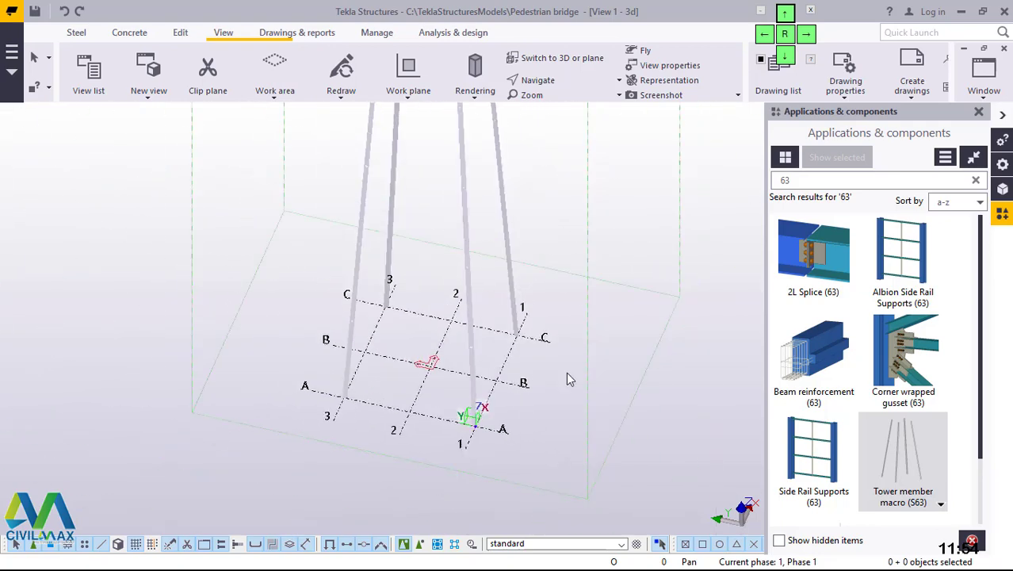
{"action": "left_click", "coordinate": [463, 240]}
{"action": "scroll", "coordinate": [459, 236], "scroll_direction": "up", "scroll_amount": 5}
{"action": "middle_click_drag", "start_coordinate": [392, 206], "coordinate": [500, 417], "text": "ctrl"}
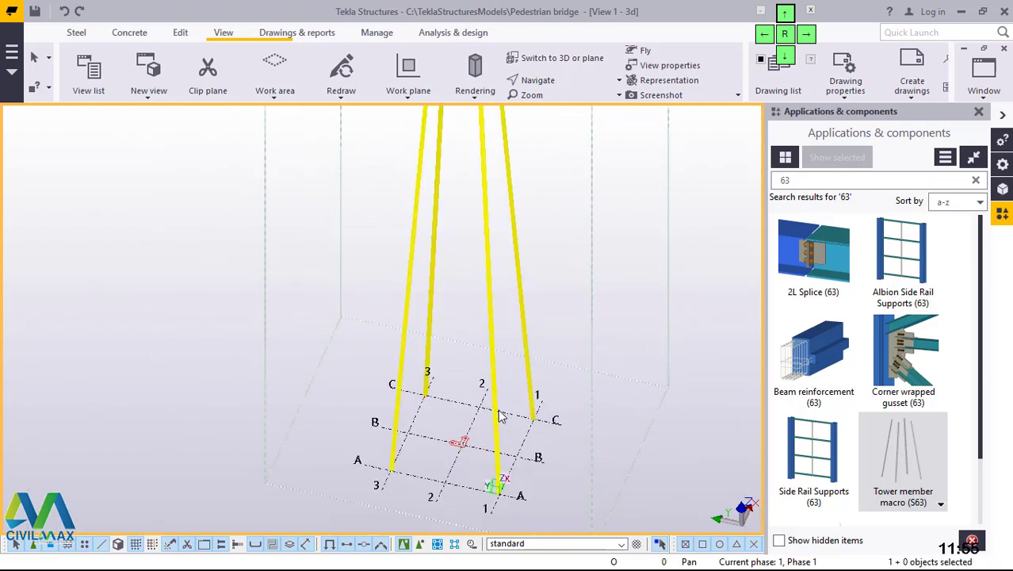
{"action": "scroll", "coordinate": [485, 452], "scroll_direction": "up", "scroll_amount": 5}
{"action": "middle_click_drag", "start_coordinate": [522, 455], "coordinate": [536, 370], "text": "ctrl"}
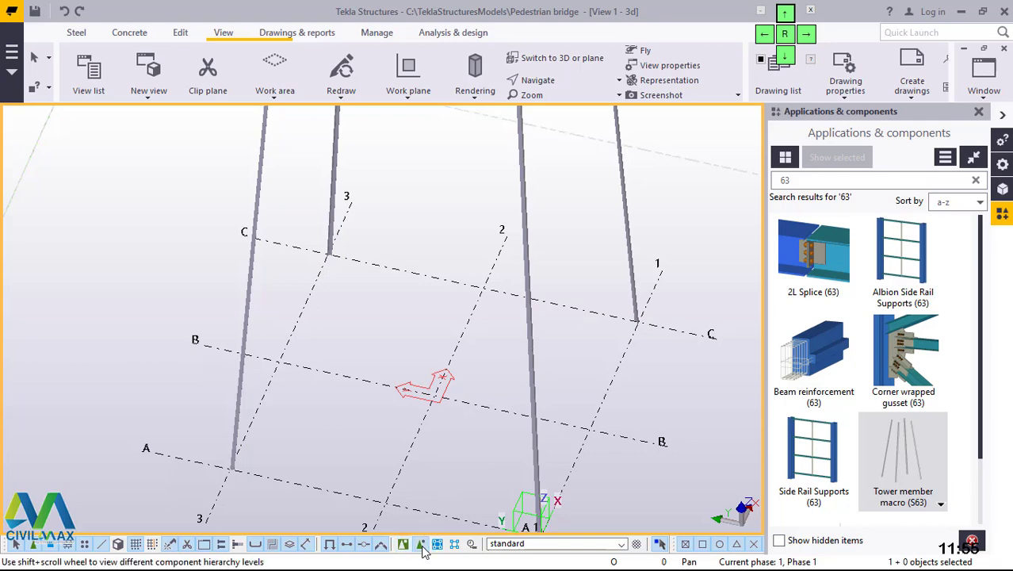
Examine the individual leg segments and the gap at the joint between the lower ones.
{"action": "scroll", "coordinate": [535, 353], "scroll_direction": "up", "scroll_amount": 4}
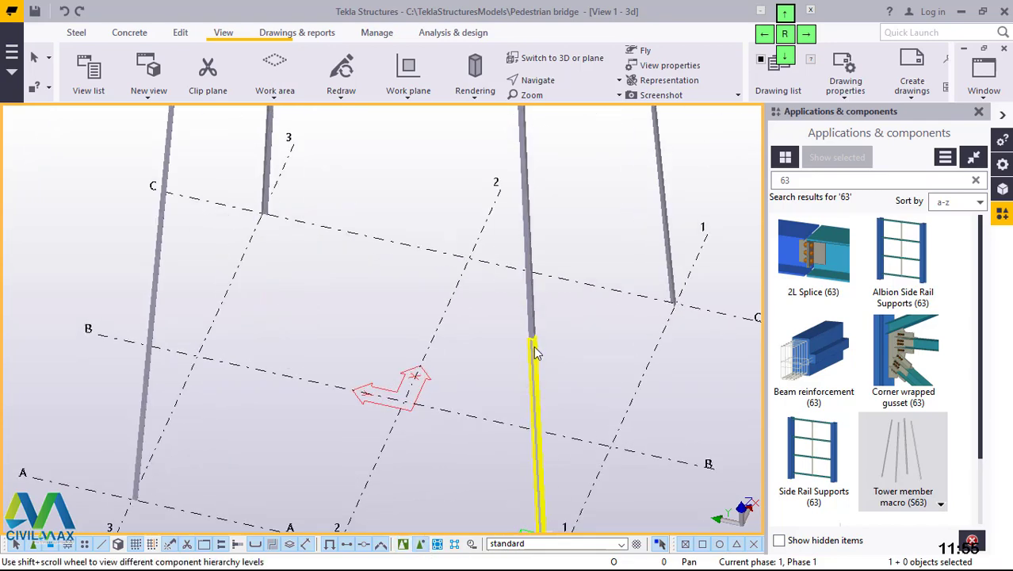
{"action": "scroll", "coordinate": [535, 353], "scroll_direction": "up", "scroll_amount": 6}
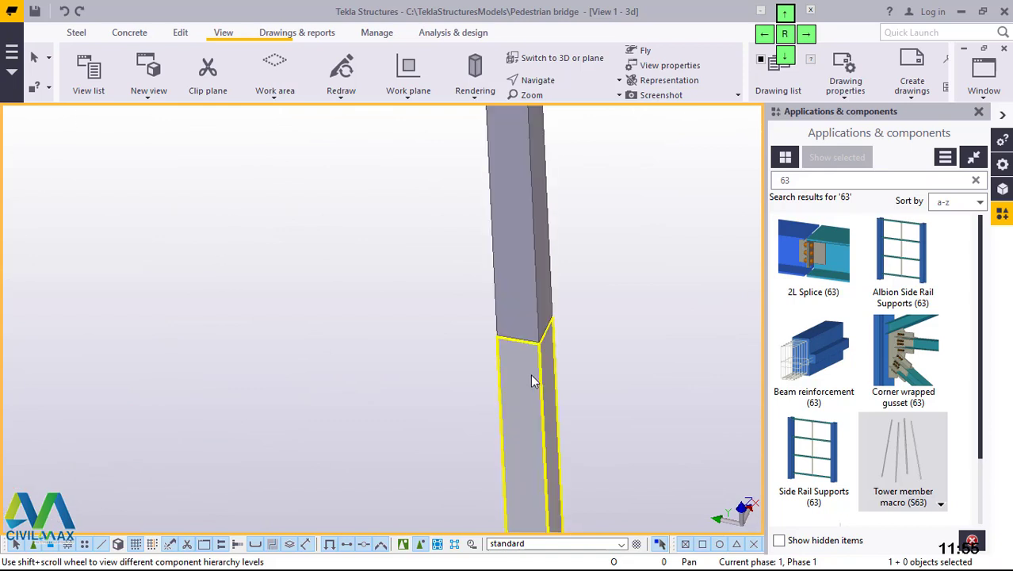
{"action": "scroll", "coordinate": [543, 322], "scroll_direction": "up", "scroll_amount": 5}
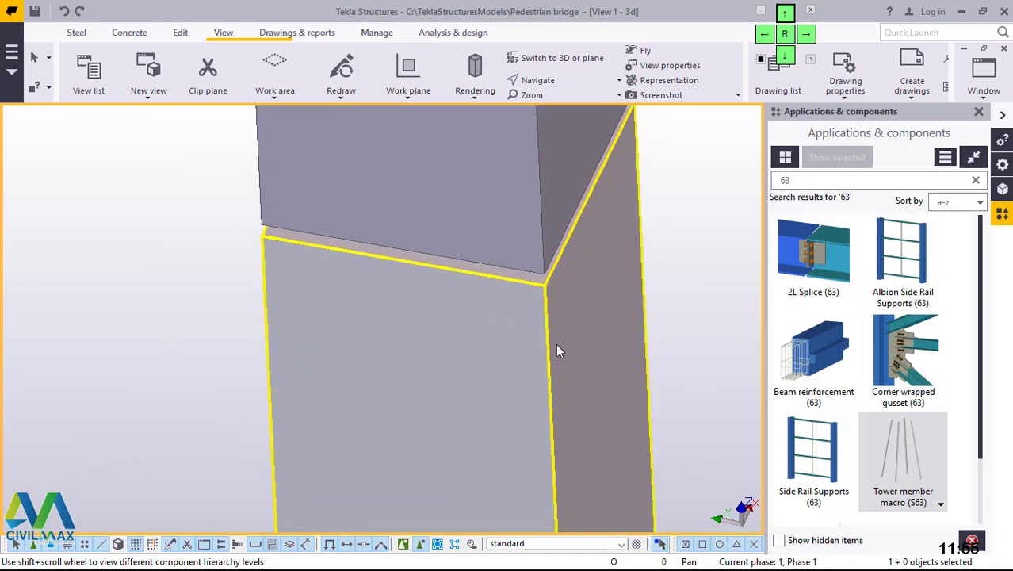
{"action": "scroll", "coordinate": [504, 341], "scroll_direction": "down", "scroll_amount": 8}
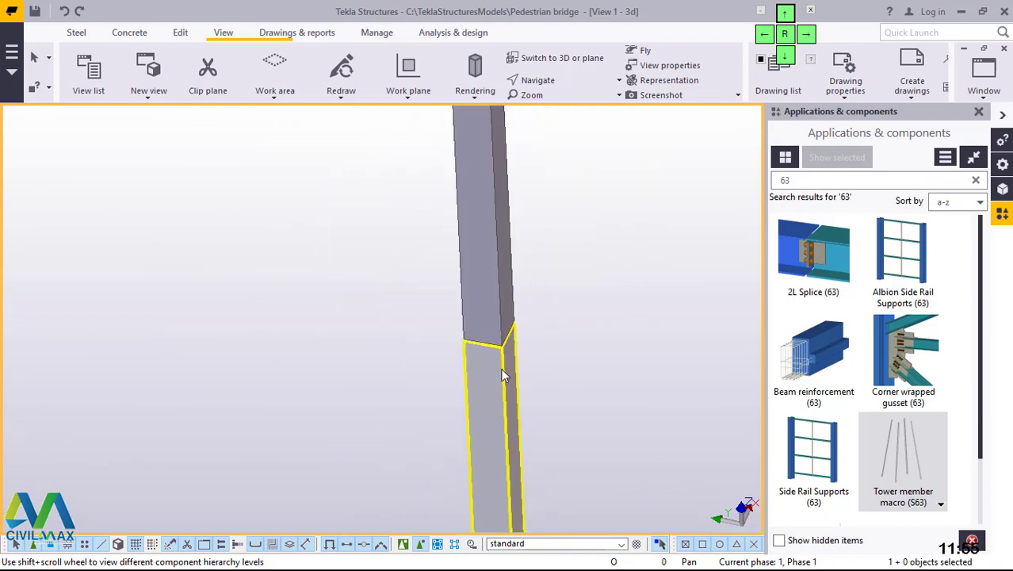
{"action": "scroll", "coordinate": [508, 371], "scroll_direction": "down", "scroll_amount": 5}
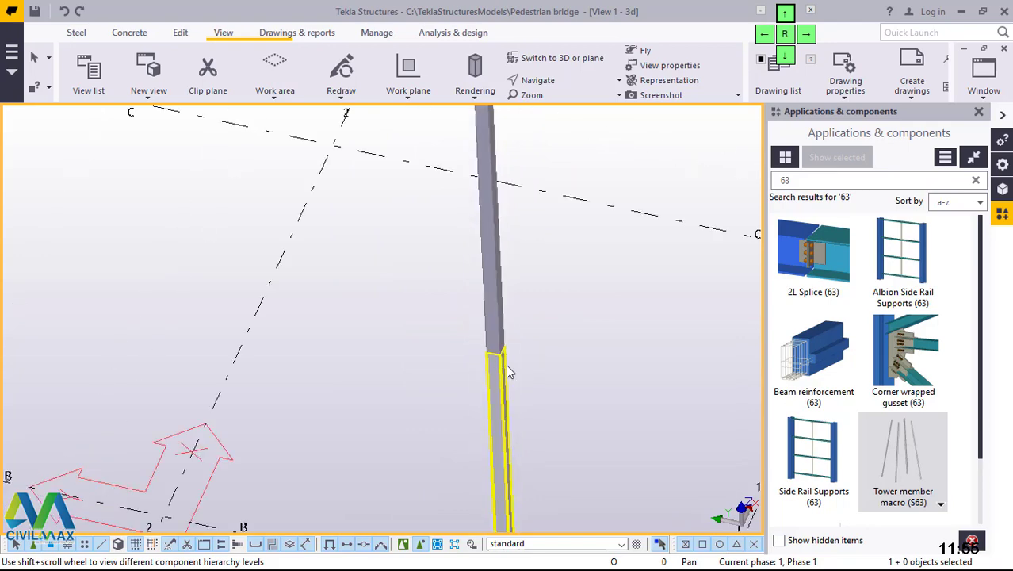
{"action": "scroll", "coordinate": [479, 409], "scroll_direction": "down", "scroll_amount": 6}
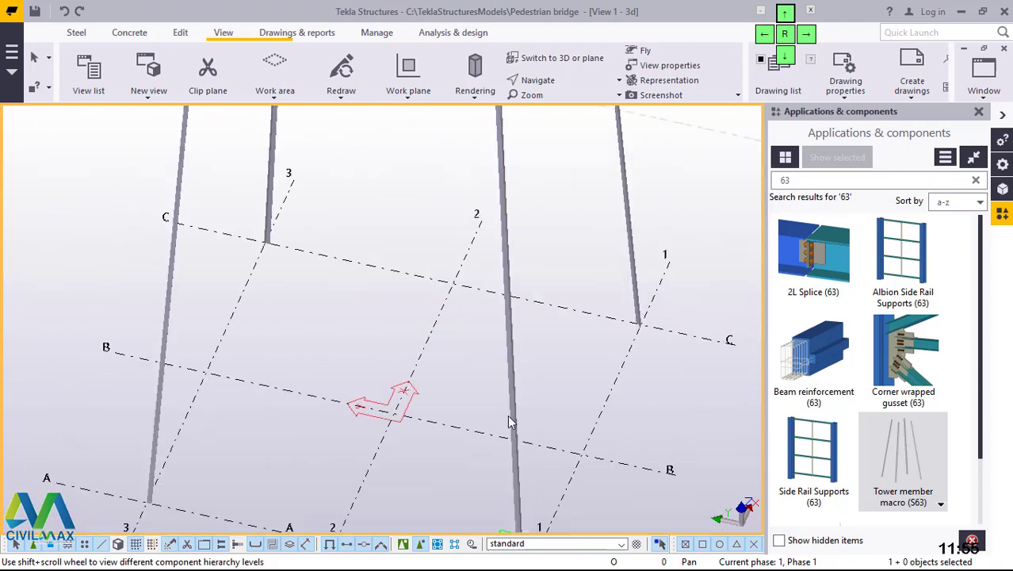
{"action": "scroll", "coordinate": [276, 391], "scroll_direction": "up", "scroll_amount": 3}
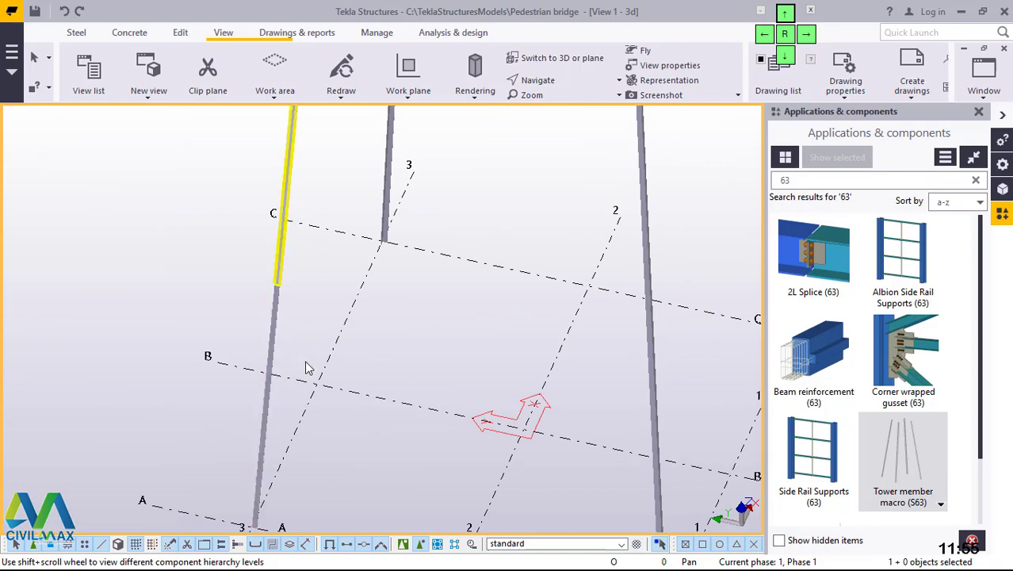
{"action": "scroll", "coordinate": [302, 230], "scroll_direction": "down", "scroll_amount": 4}
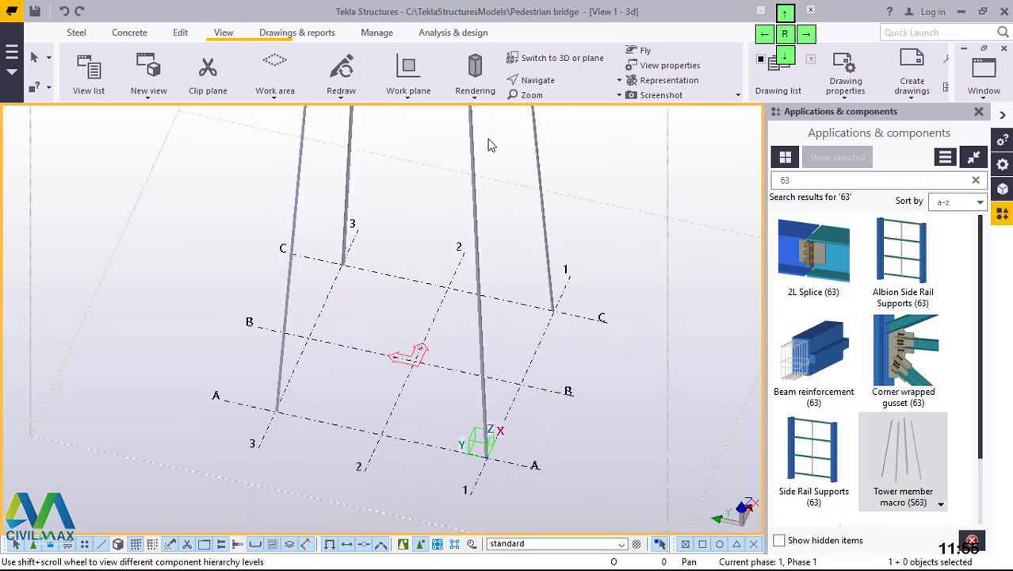
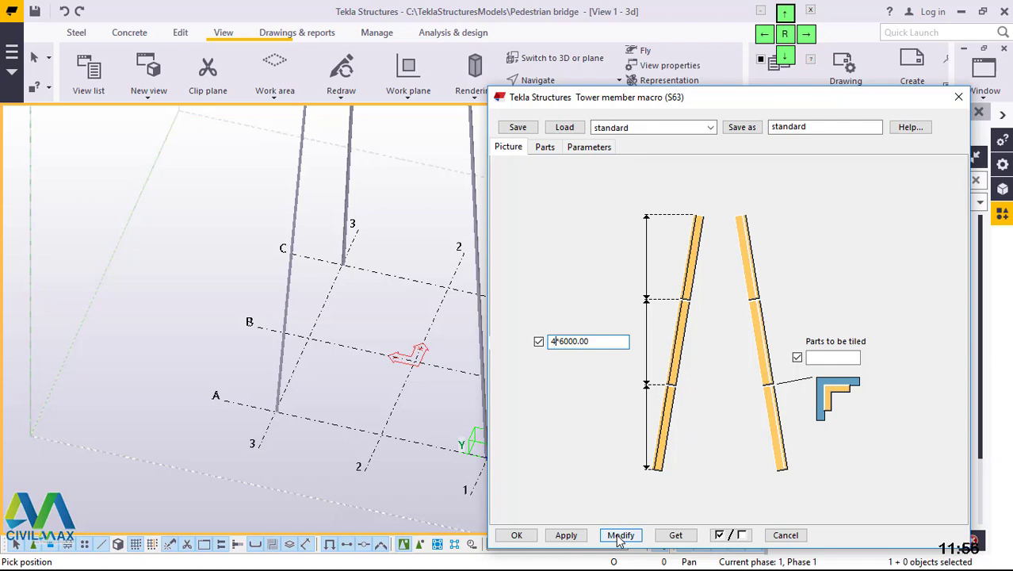
Apply 4*6000 segment lengths in the macro, and set the vertical outer leg spacing to 4000 and the vertical inner spacing to 2000.
{"action": "left_click", "coordinate": [619, 536]}
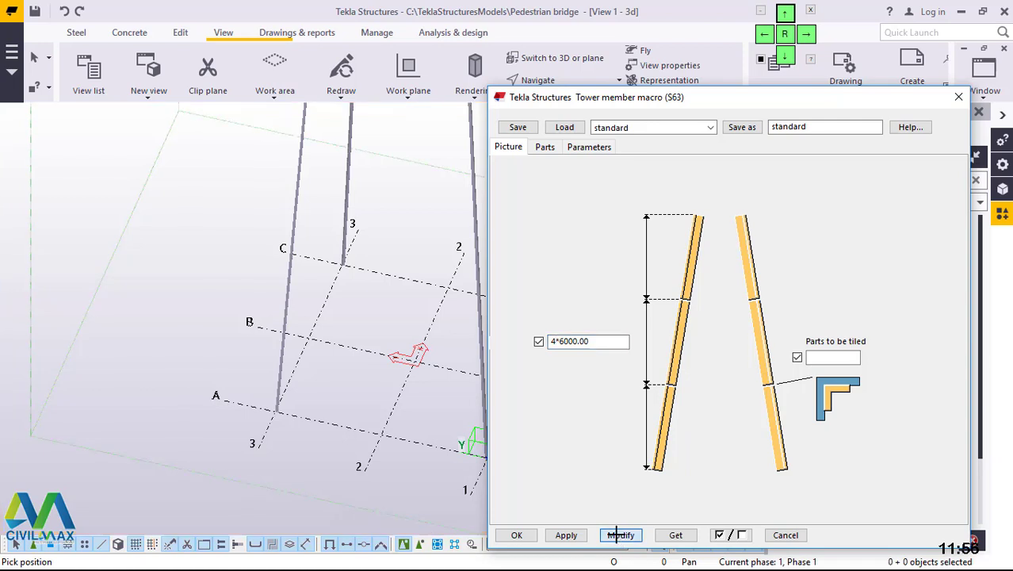
{"action": "left_click", "coordinate": [592, 148]}
{"action": "left_click_drag", "start_coordinate": [884, 391], "coordinate": [848, 390]}
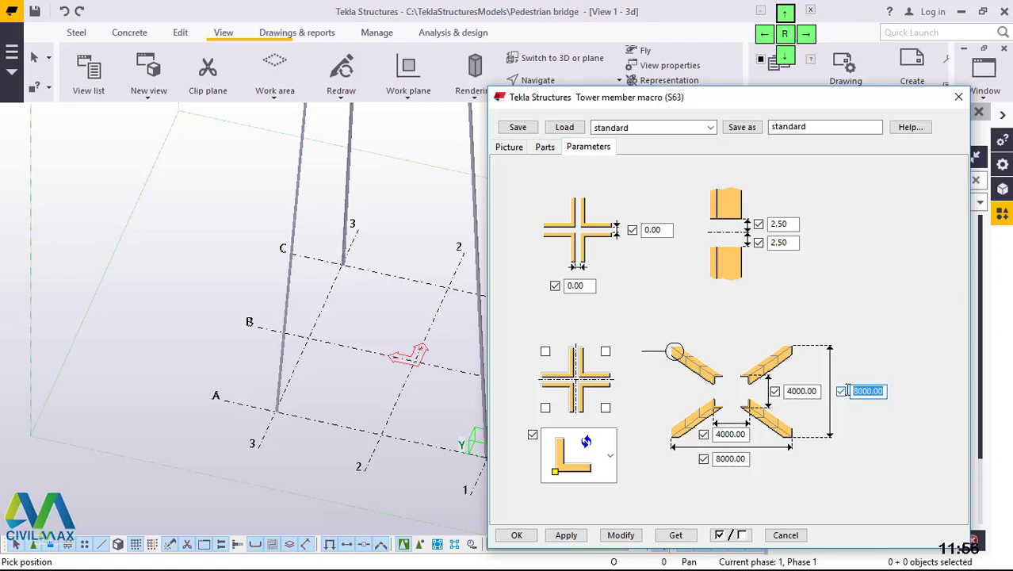
{"action": "type", "text": "40"}
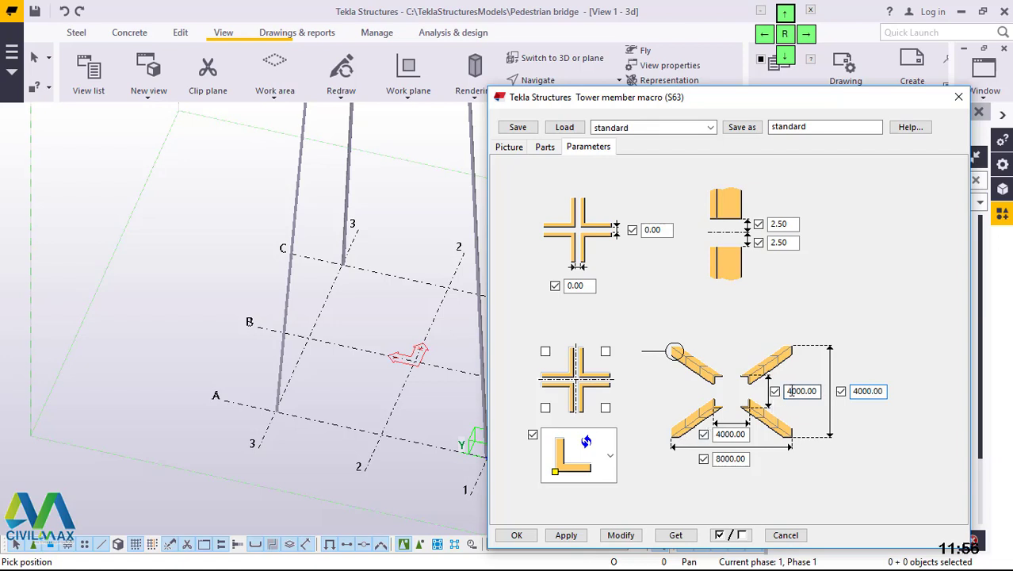
{"action": "left_click_drag", "start_coordinate": [787, 391], "coordinate": [794, 390]}
{"action": "type", "text": "2"}
Set the horizontal outer leg spacing to 4000 and the horizontal inner spacing to 2000, and accept the macro settings.
{"action": "left_click_drag", "start_coordinate": [746, 458], "coordinate": [694, 462]}
{"action": "type", "text": "6"}
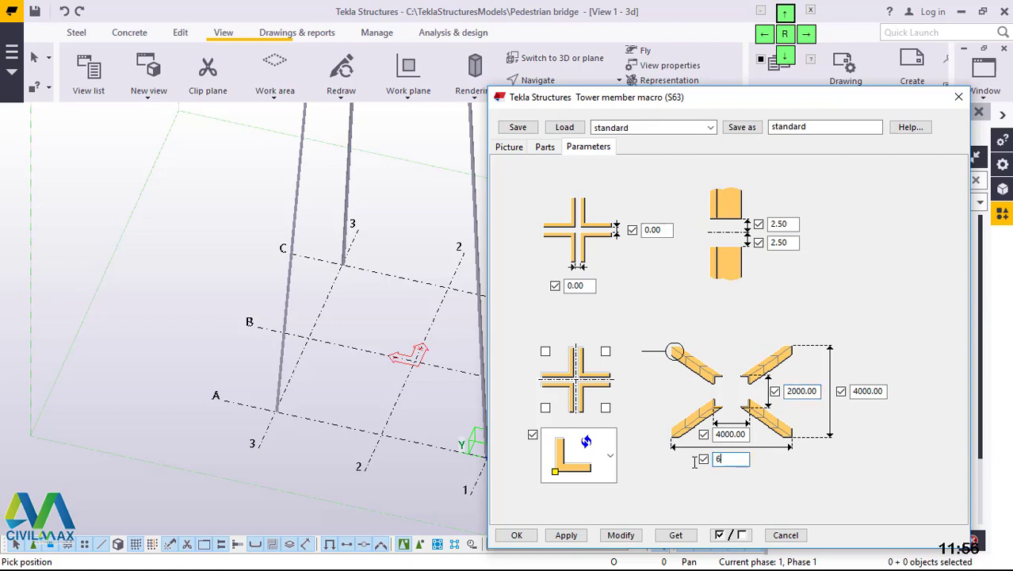
{"action": "type", "text": "4000"}
{"action": "left_click", "coordinate": [723, 435]}
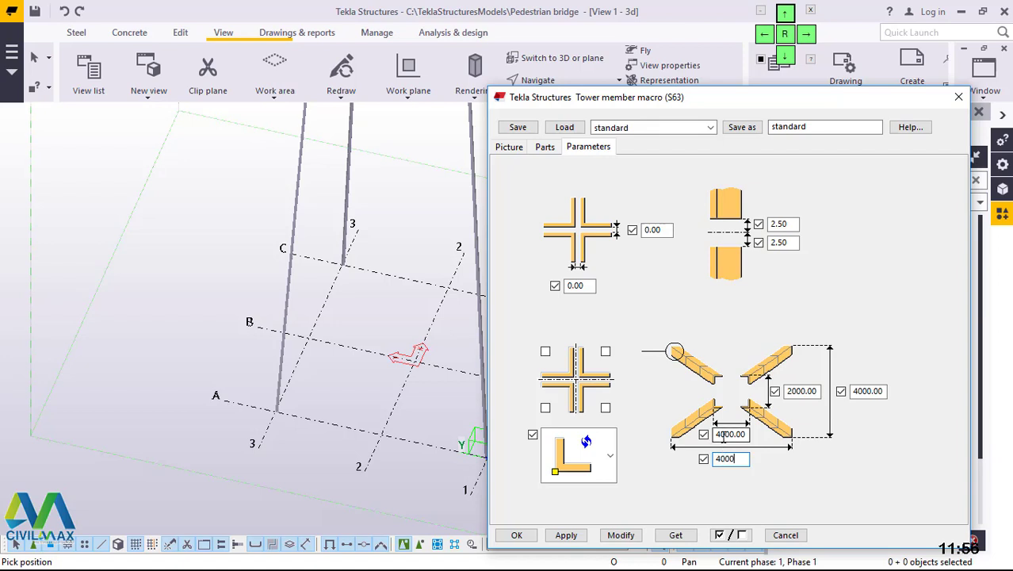
{"action": "key", "text": "BackSpace"}
{"action": "type", "text": "2"}
{"action": "left_click", "coordinate": [622, 536]}
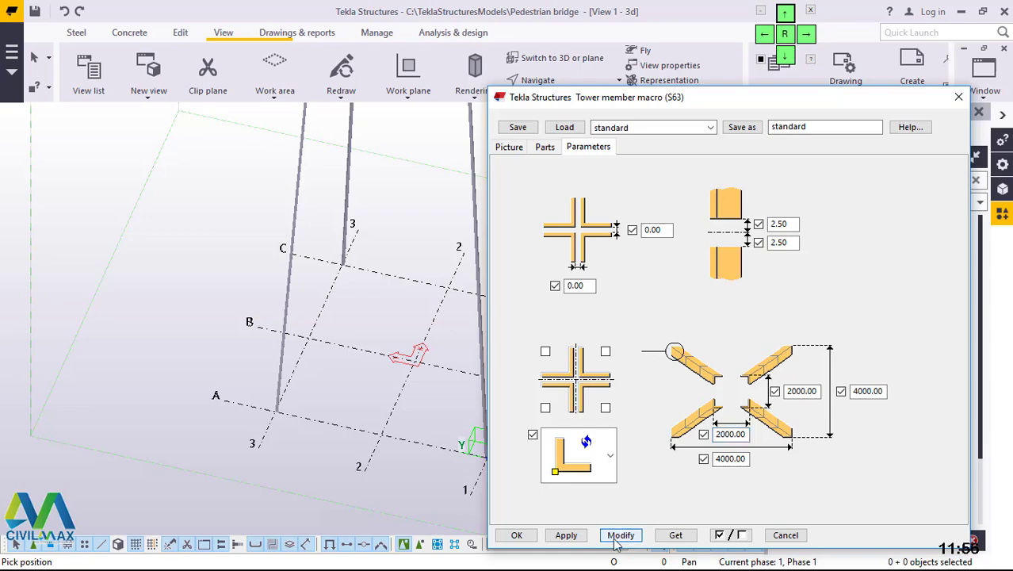
{"action": "left_click", "coordinate": [516, 535]}
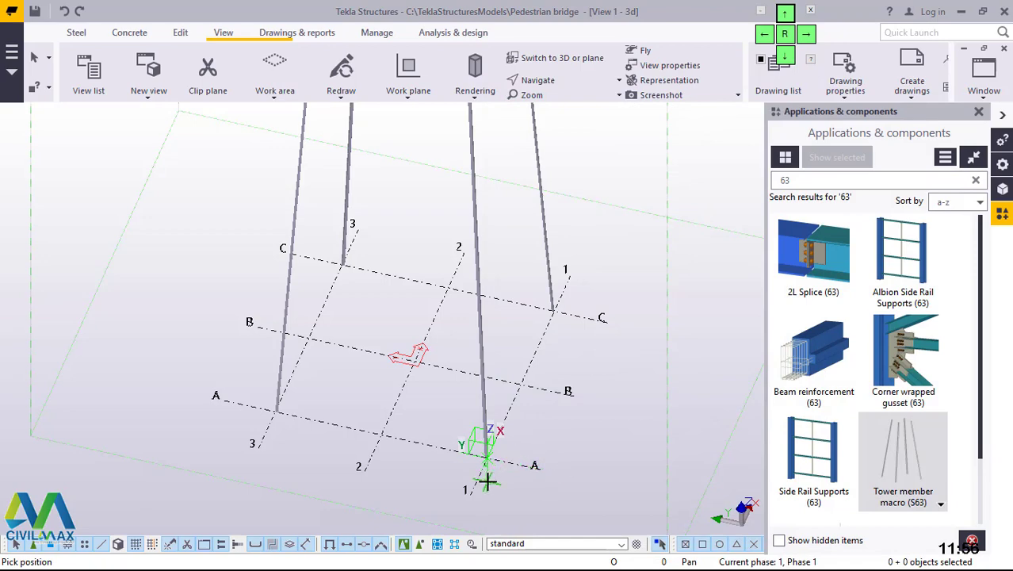
Place the second tower section at the top outer corner of the leg standing on grid intersection A-1, and end the command.
{"action": "scroll", "coordinate": [486, 476], "scroll_direction": "down", "scroll_amount": 2}
{"action": "scroll", "coordinate": [486, 476], "scroll_direction": "down", "scroll_amount": 3}
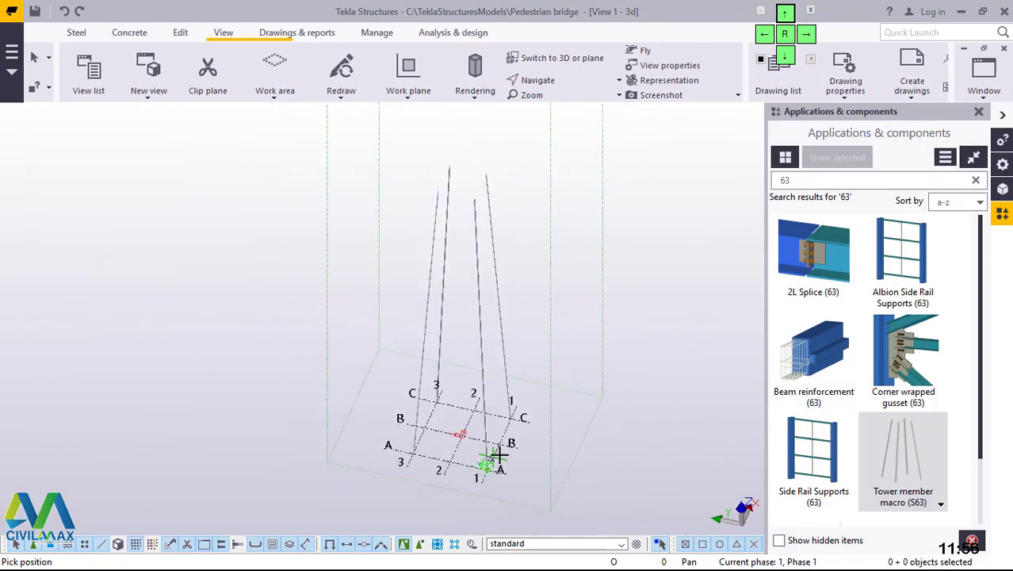
{"action": "scroll", "coordinate": [466, 194], "scroll_direction": "up", "scroll_amount": 4}
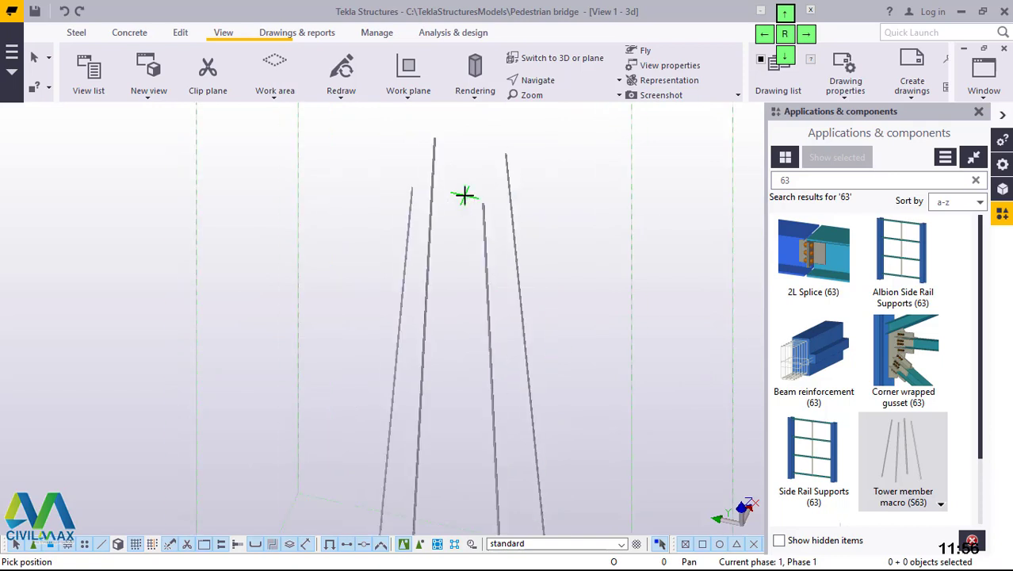
{"action": "scroll", "coordinate": [493, 203], "scroll_direction": "up", "scroll_amount": 3}
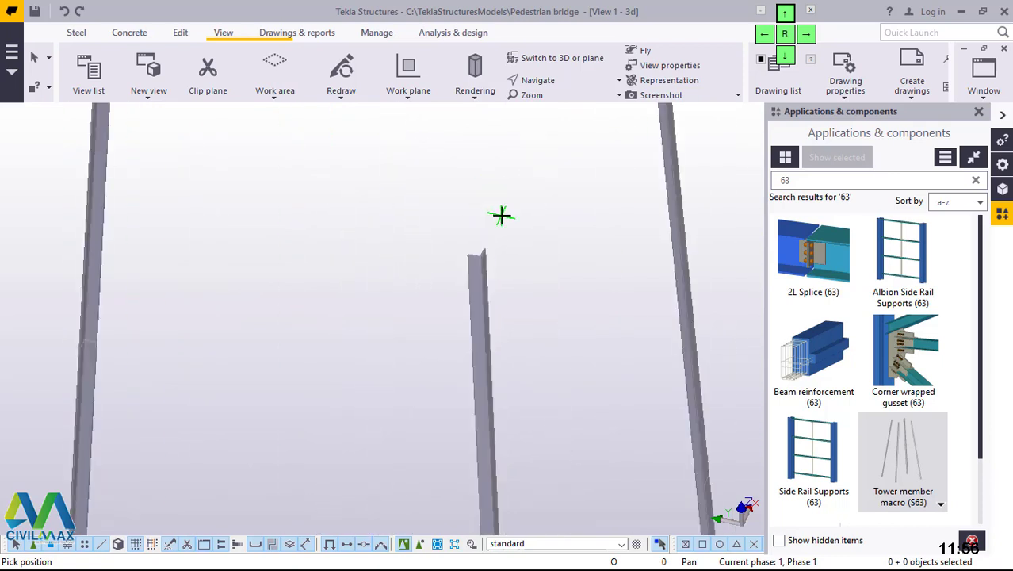
{"action": "scroll", "coordinate": [479, 269], "scroll_direction": "up", "scroll_amount": 2}
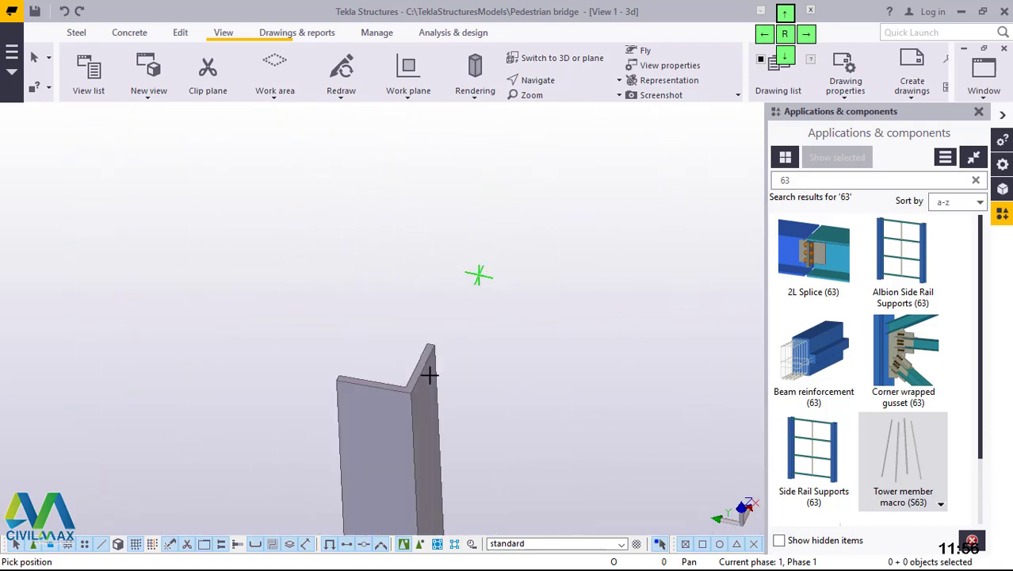
{"action": "scroll", "coordinate": [380, 450], "scroll_direction": "up", "scroll_amount": 1}
{"action": "scroll", "coordinate": [374, 456], "scroll_direction": "up", "scroll_amount": 2}
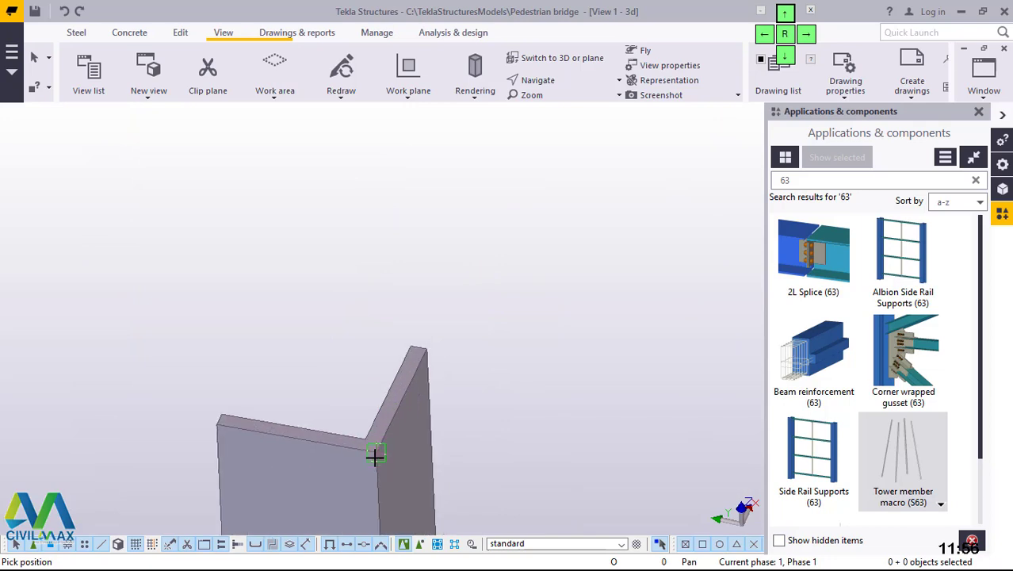
{"action": "scroll", "coordinate": [374, 455], "scroll_direction": "up", "scroll_amount": 2}
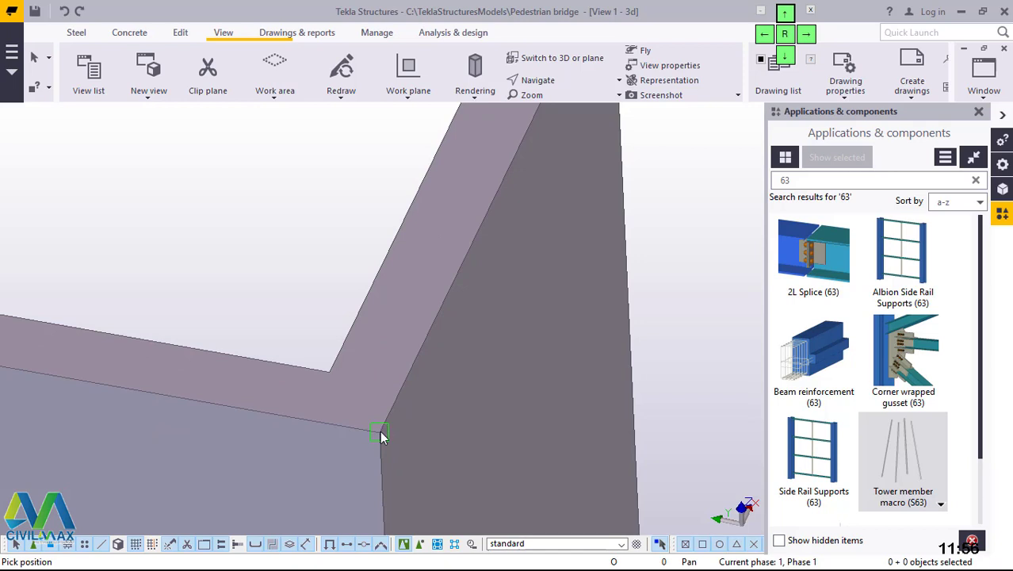
{"action": "left_click", "coordinate": [379, 432]}
{"action": "right_click", "coordinate": [668, 160]}
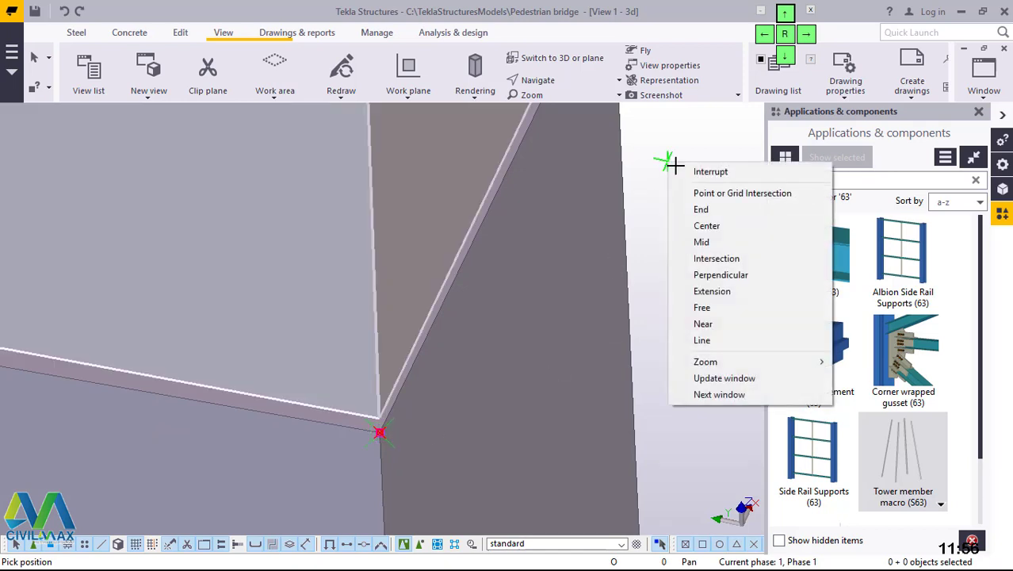
{"action": "left_click", "coordinate": [682, 170]}
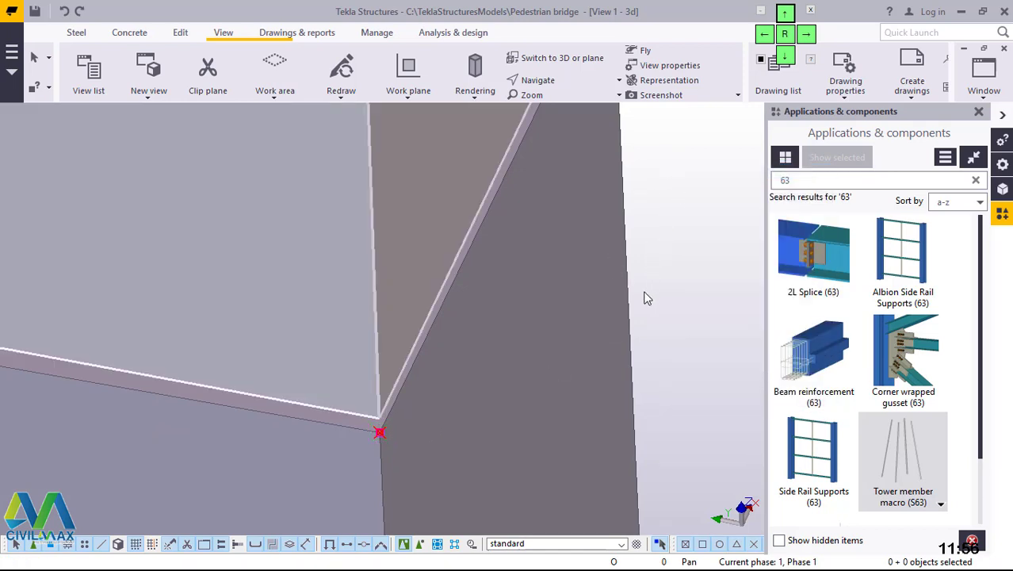
Examine the joint between the two tower sections and the upper legs up to their tops, selecting the upper component.
{"action": "scroll", "coordinate": [537, 344], "scroll_direction": "down", "scroll_amount": 5}
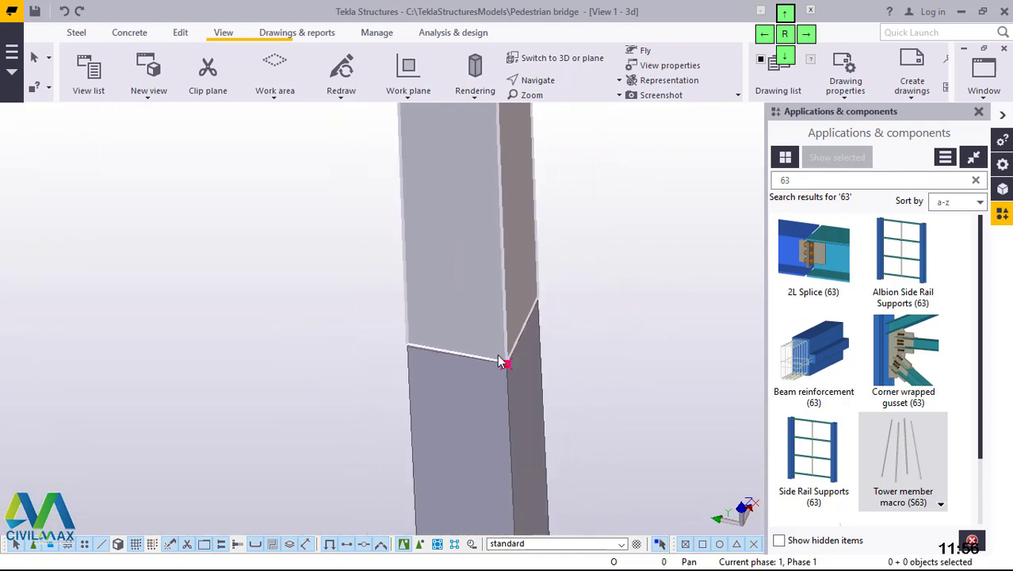
{"action": "scroll", "coordinate": [499, 361], "scroll_direction": "down", "scroll_amount": 5}
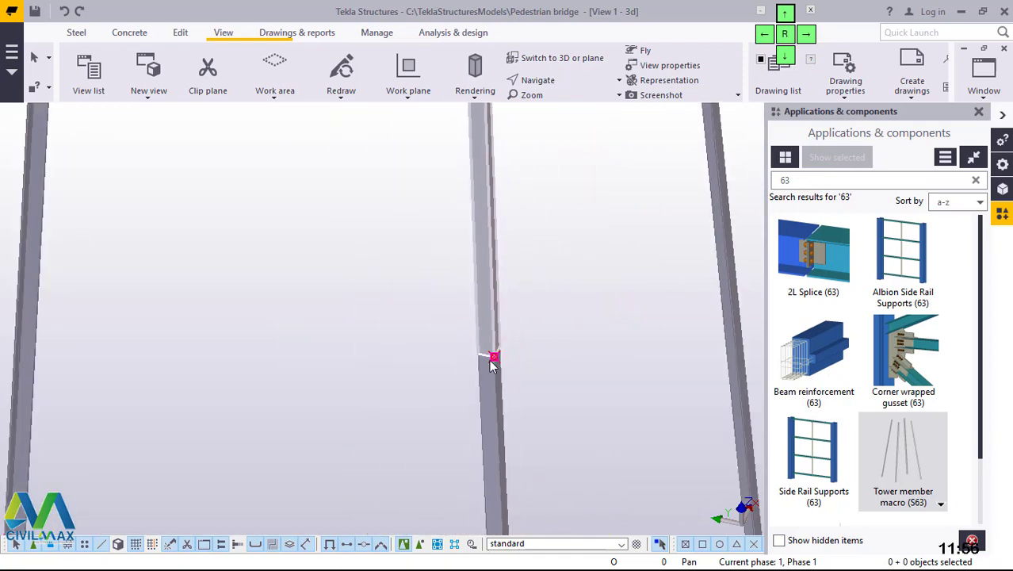
{"action": "scroll", "coordinate": [491, 361], "scroll_direction": "down", "scroll_amount": 3}
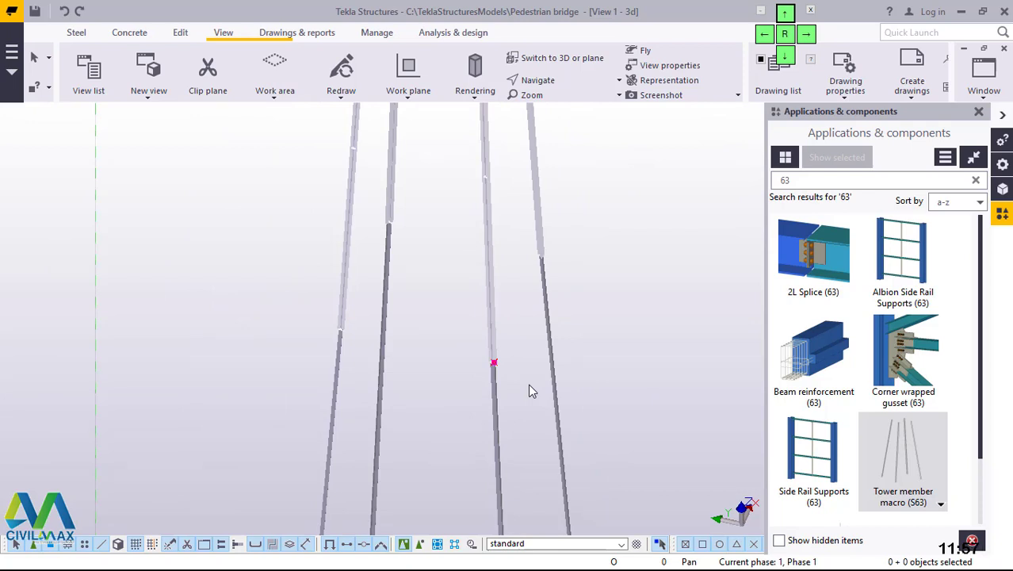
{"action": "scroll", "coordinate": [496, 405], "scroll_direction": "down", "scroll_amount": 4}
{"action": "middle_click_drag", "start_coordinate": [494, 407], "coordinate": [466, 268], "text": "ctrl"}
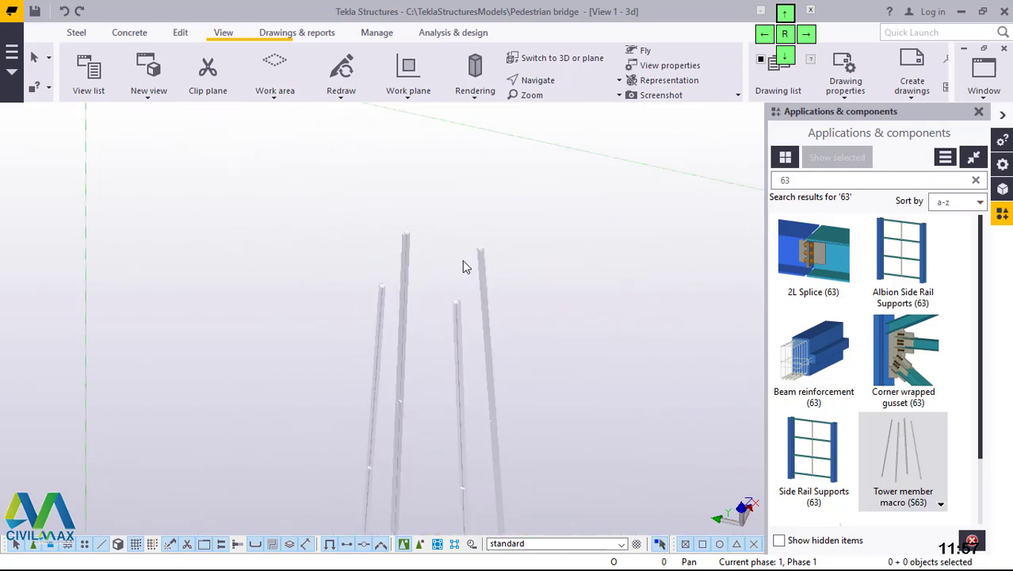
{"action": "scroll", "coordinate": [461, 291], "scroll_direction": "up", "scroll_amount": 2}
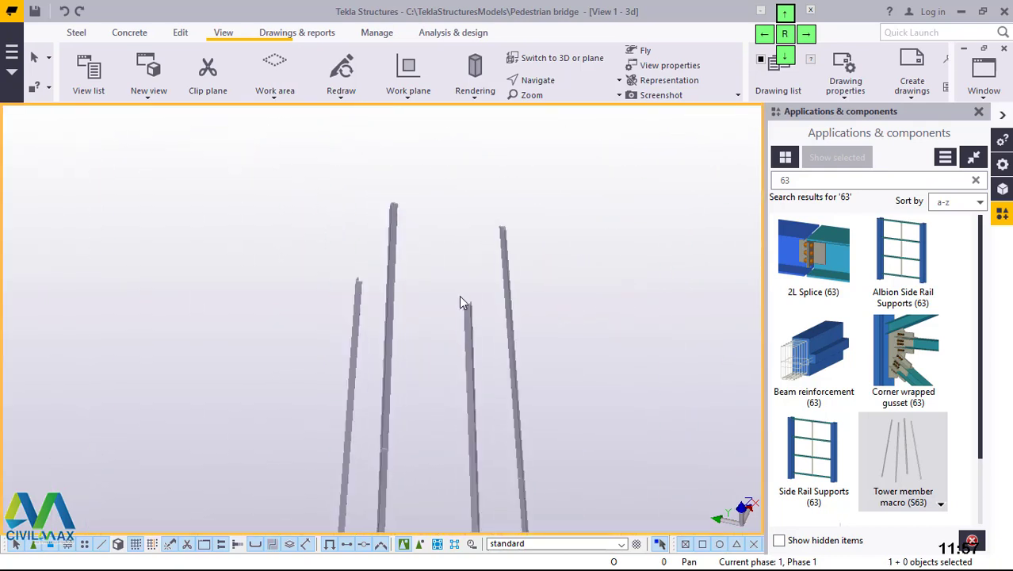
{"action": "left_click", "coordinate": [472, 304]}
{"action": "scroll", "coordinate": [474, 303], "scroll_direction": "up", "scroll_amount": 5}
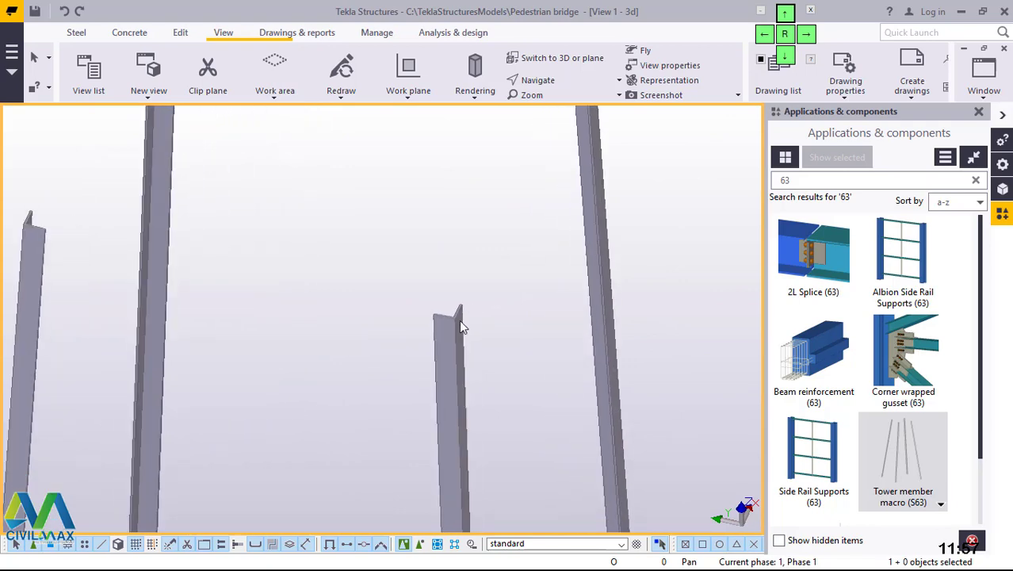
{"action": "middle_click_drag", "start_coordinate": [454, 343], "coordinate": [458, 342], "text": "ctrl"}
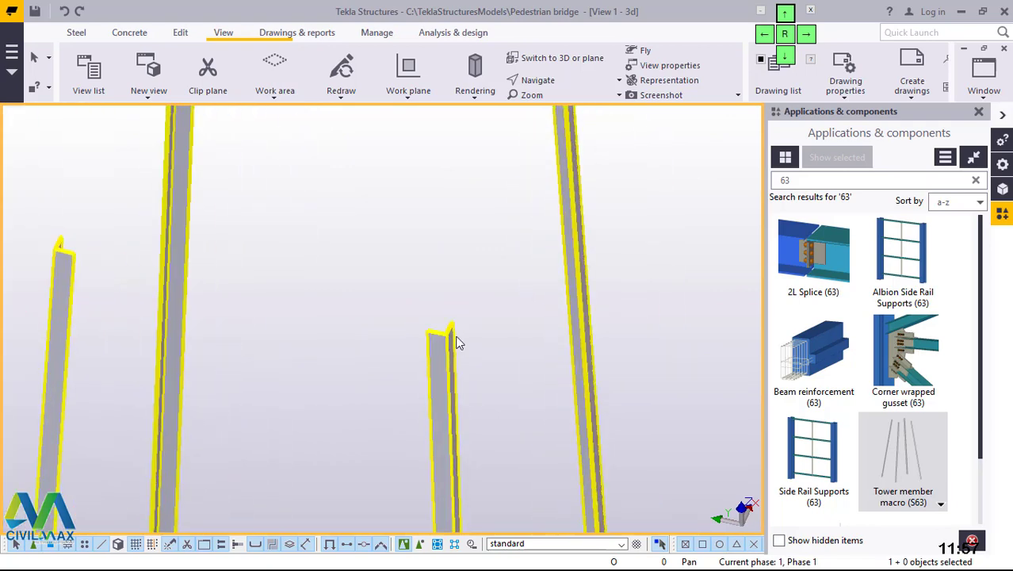
Restart the Tower member macro (S63) and set its segment lengths to 1*6000.
{"action": "left_click", "coordinate": [915, 459]}
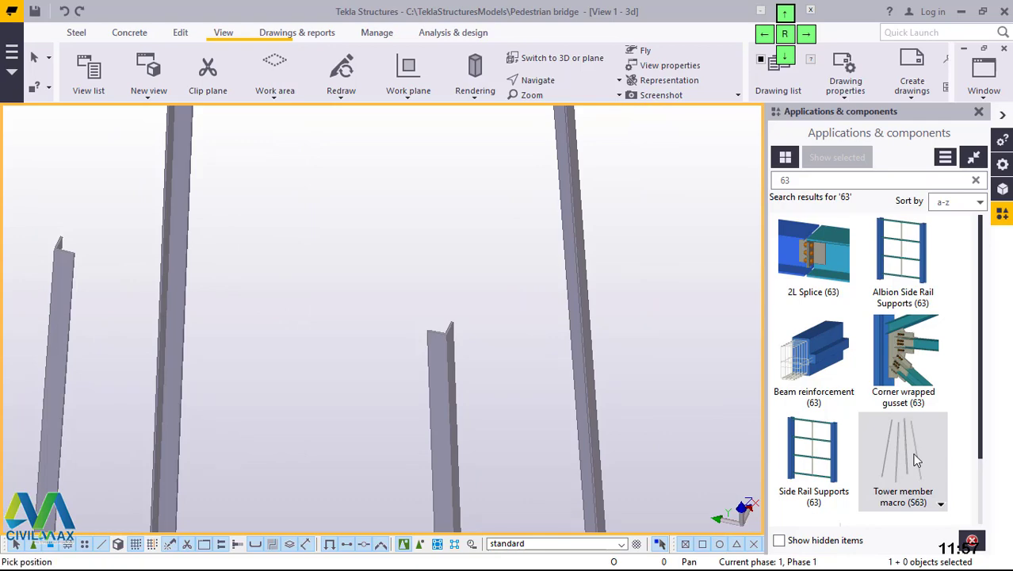
{"action": "double_click", "coordinate": [916, 460]}
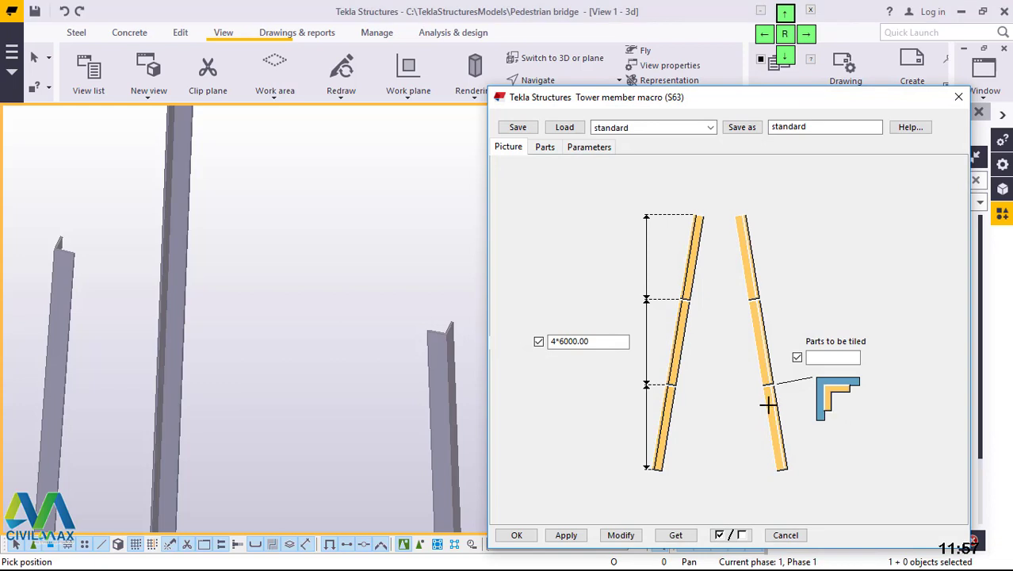
{"action": "left_click", "coordinate": [557, 340]}
{"action": "left_click_drag", "start_coordinate": [557, 341], "coordinate": [553, 342]}
{"action": "left_click", "coordinate": [621, 536]}
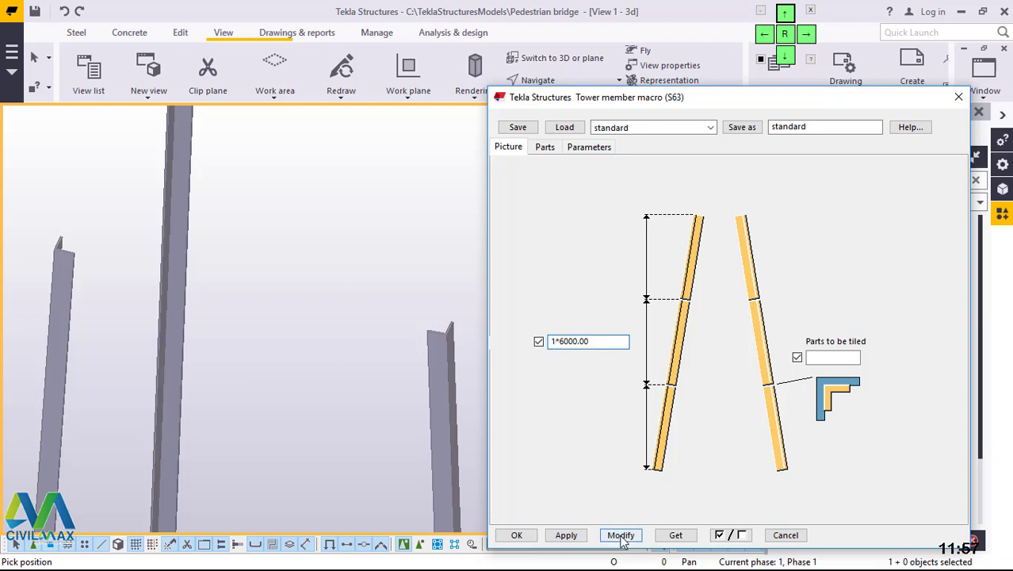
Set the vertical outer leg spacing to 2000 and the vertical inner spacing to 1500.
{"action": "left_click", "coordinate": [590, 148]}
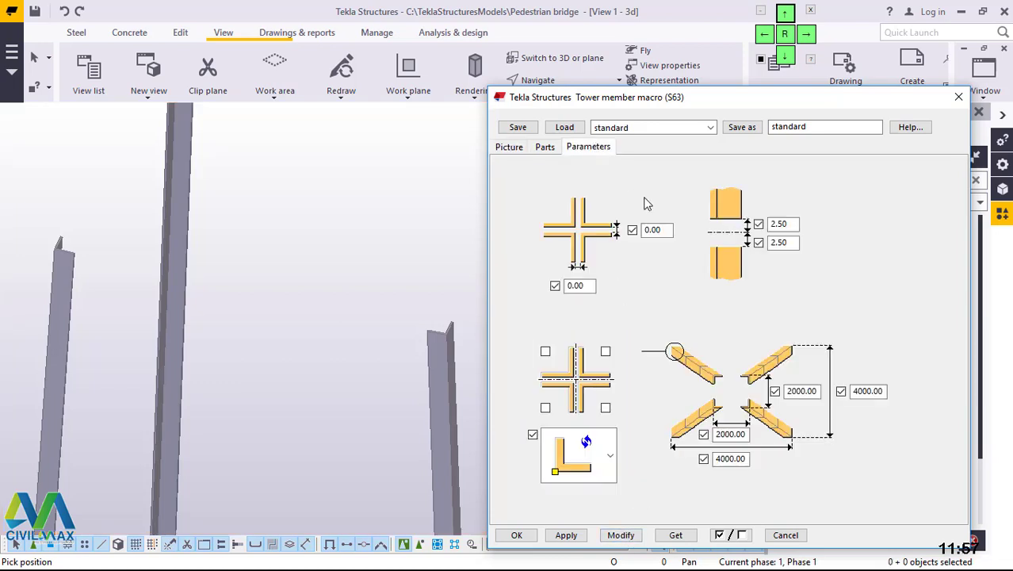
{"action": "left_click", "coordinate": [858, 390]}
{"action": "key", "text": "BackSpace"}
{"action": "type", "text": "2"}
{"action": "left_click", "coordinate": [799, 394]}
{"action": "key", "text": "Home"}
{"action": "key", "text": "Delete"}
{"action": "key", "text": "Delete"}
{"action": "type", "text": "15"}
Set the horizontal outer leg spacing to 2000 and the horizontal inner spacing to 1500, and accept the macro settings.
{"action": "left_click", "coordinate": [722, 460]}
{"action": "key", "text": "Home"}
{"action": "key", "text": "Delete"}
{"action": "type", "text": "2"}
{"action": "left_click", "coordinate": [728, 435]}
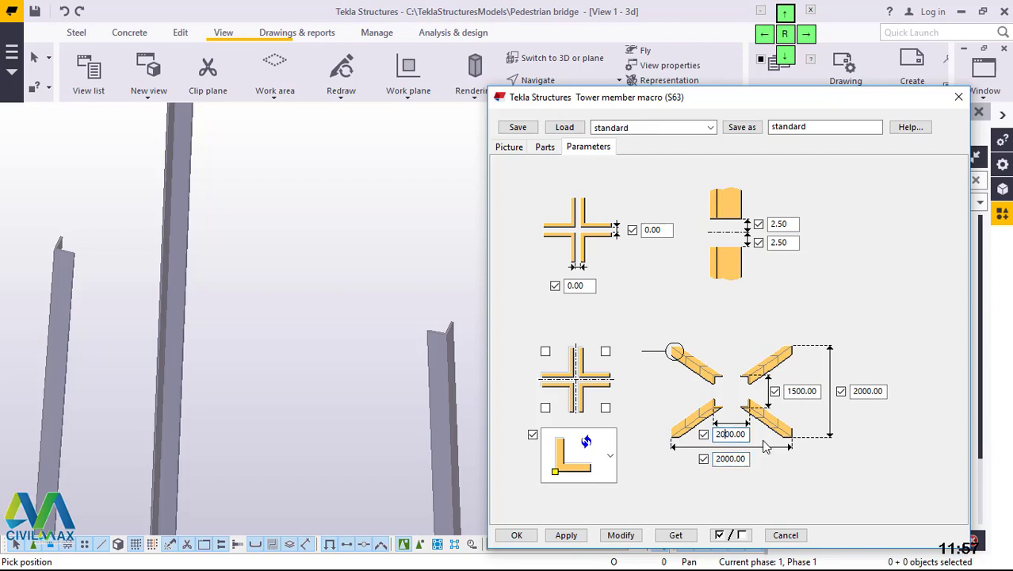
{"action": "key", "text": "BackSpace"}
{"action": "key", "text": "BackSpace"}
{"action": "type", "text": "15"}
{"action": "left_click", "coordinate": [620, 535]}
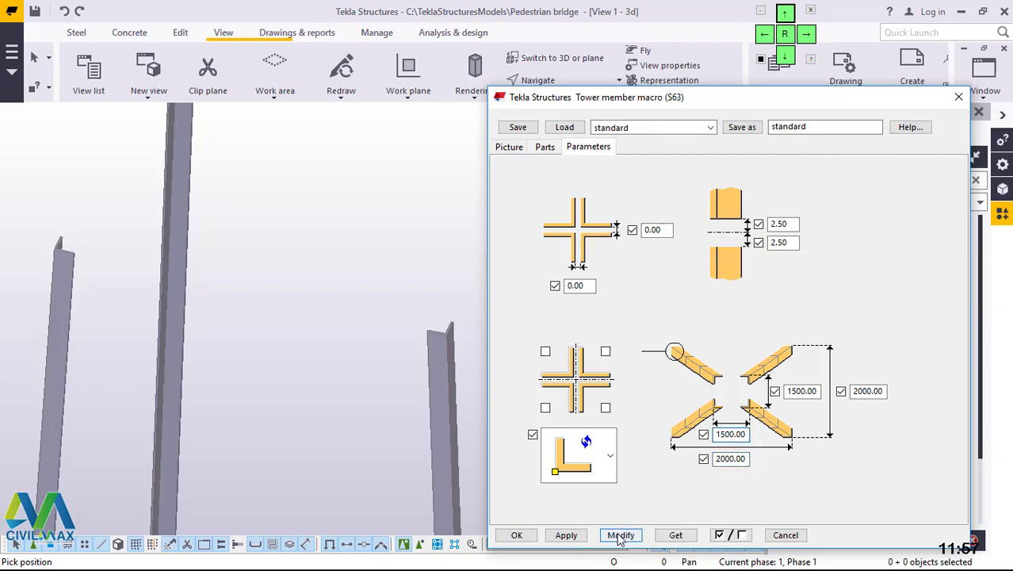
{"action": "left_click", "coordinate": [621, 536]}
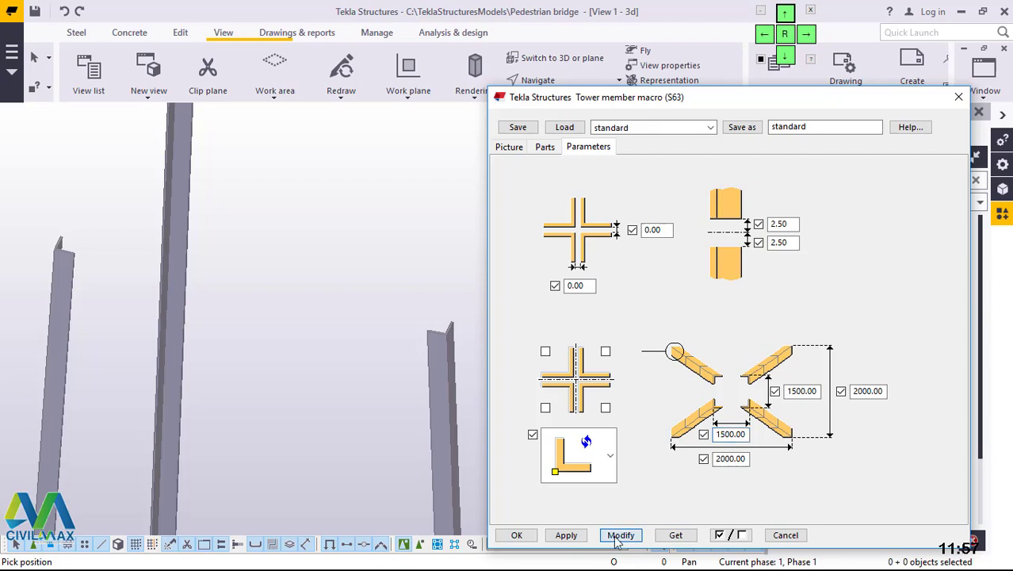
{"action": "left_click", "coordinate": [566, 536]}
{"action": "left_click", "coordinate": [517, 536]}
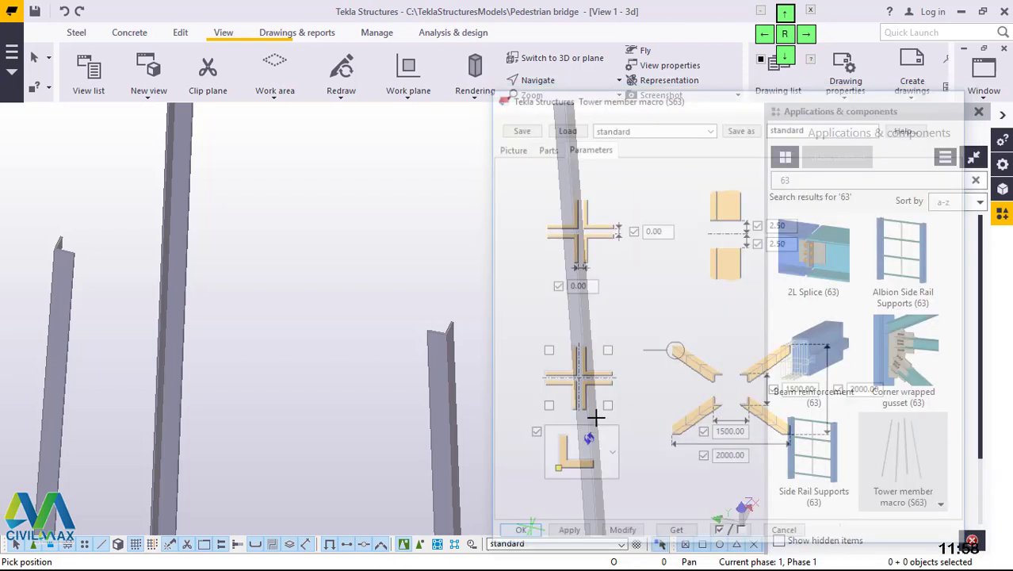
Place the tower section on the outer top corner of the nearest existing leg, and end the placement command.
{"action": "scroll", "coordinate": [507, 338], "scroll_direction": "down", "scroll_amount": 4}
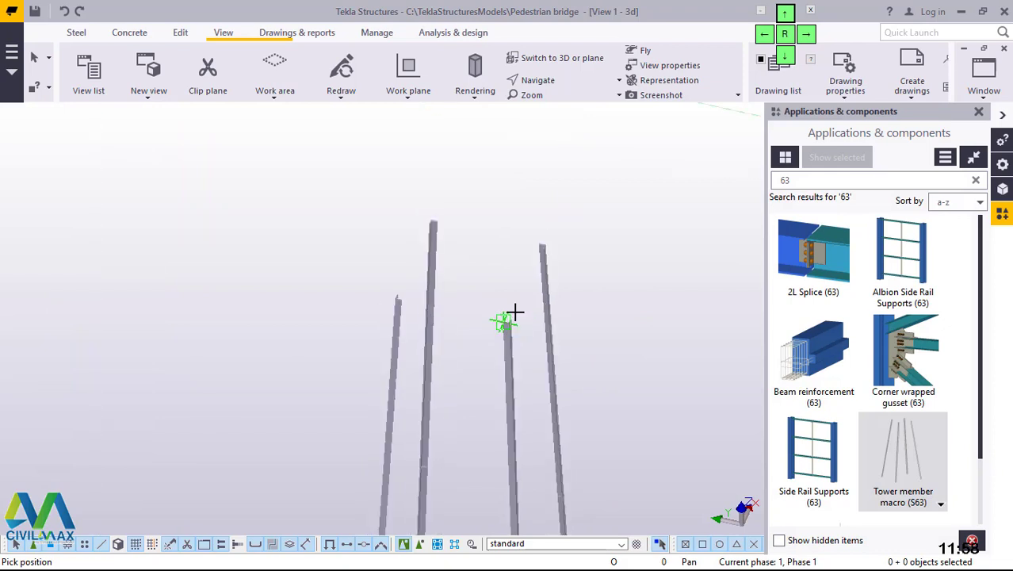
{"action": "scroll", "coordinate": [503, 321], "scroll_direction": "up", "scroll_amount": 4}
{"action": "scroll", "coordinate": [501, 339], "scroll_direction": "up", "scroll_amount": 5}
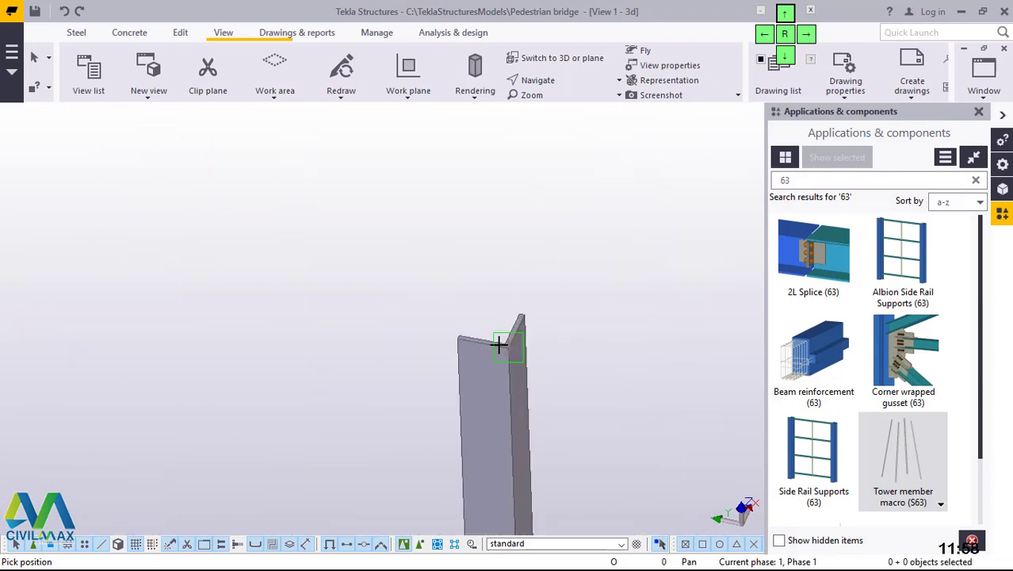
{"action": "scroll", "coordinate": [525, 346], "scroll_direction": "up", "scroll_amount": 2}
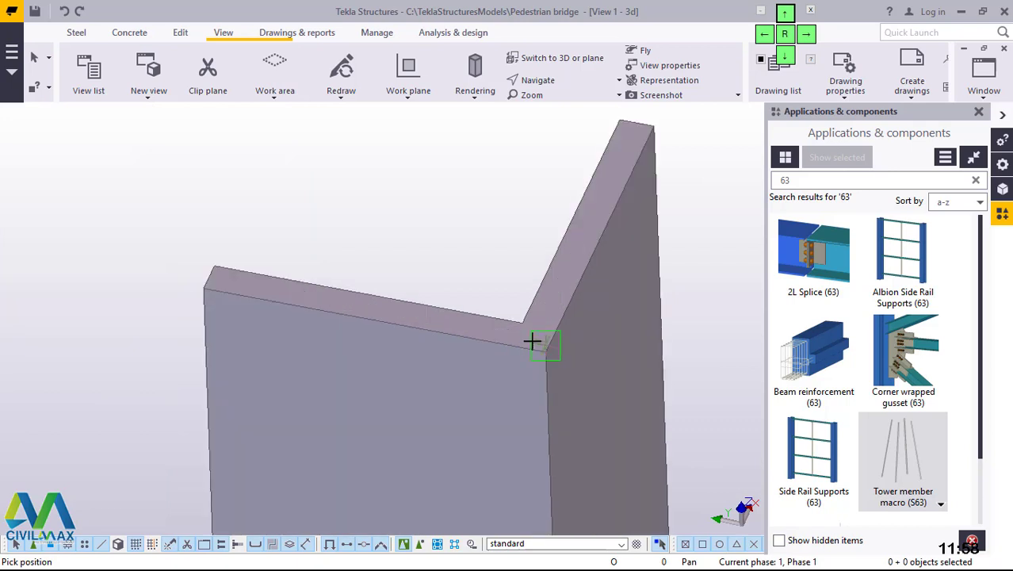
{"action": "scroll", "coordinate": [570, 349], "scroll_direction": "up", "scroll_amount": 2}
{"action": "scroll", "coordinate": [575, 353], "scroll_direction": "up", "scroll_amount": 3}
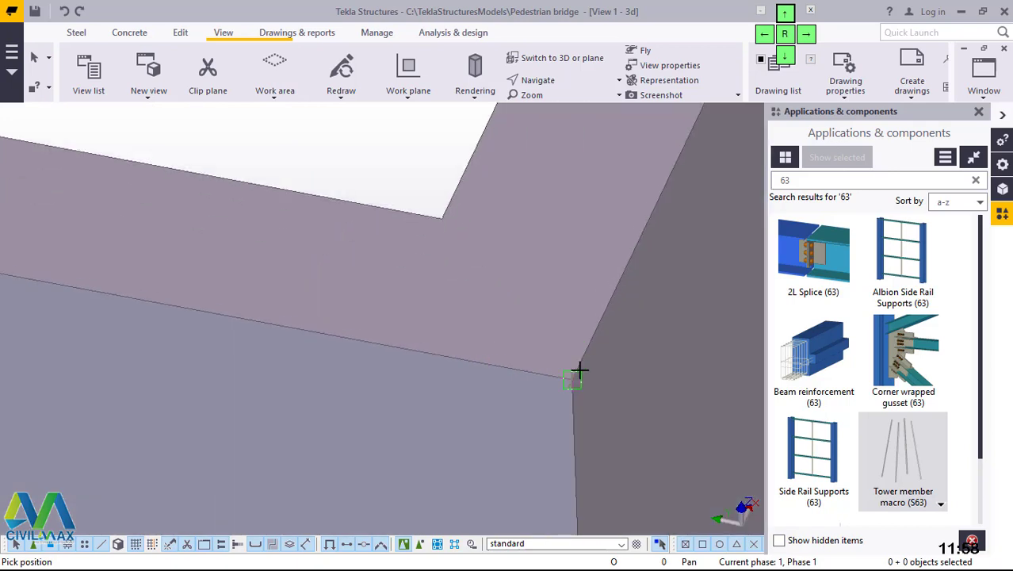
{"action": "scroll", "coordinate": [570, 385], "scroll_direction": "up", "scroll_amount": 1}
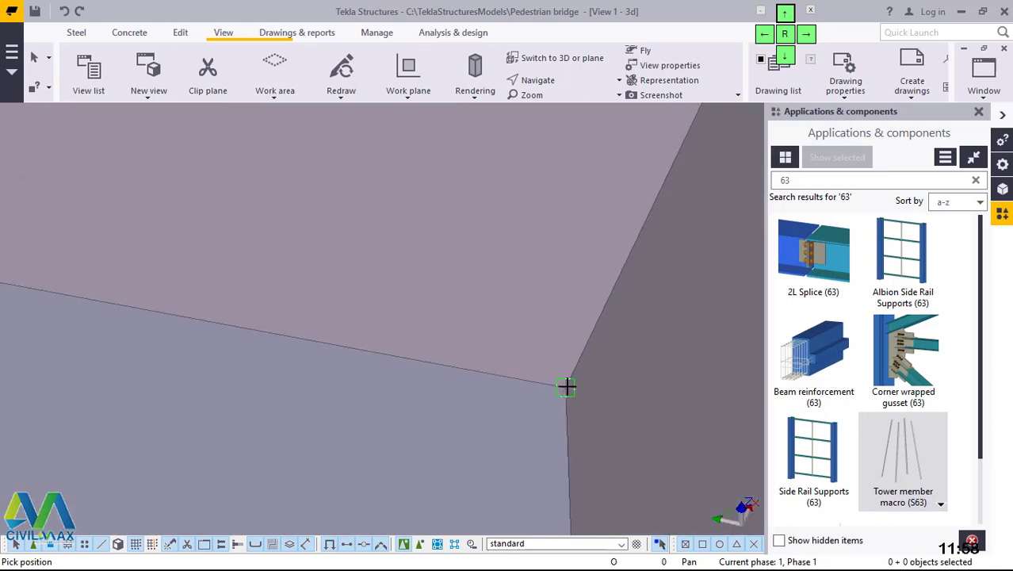
{"action": "left_click", "coordinate": [567, 387]}
{"action": "right_click", "coordinate": [528, 265]}
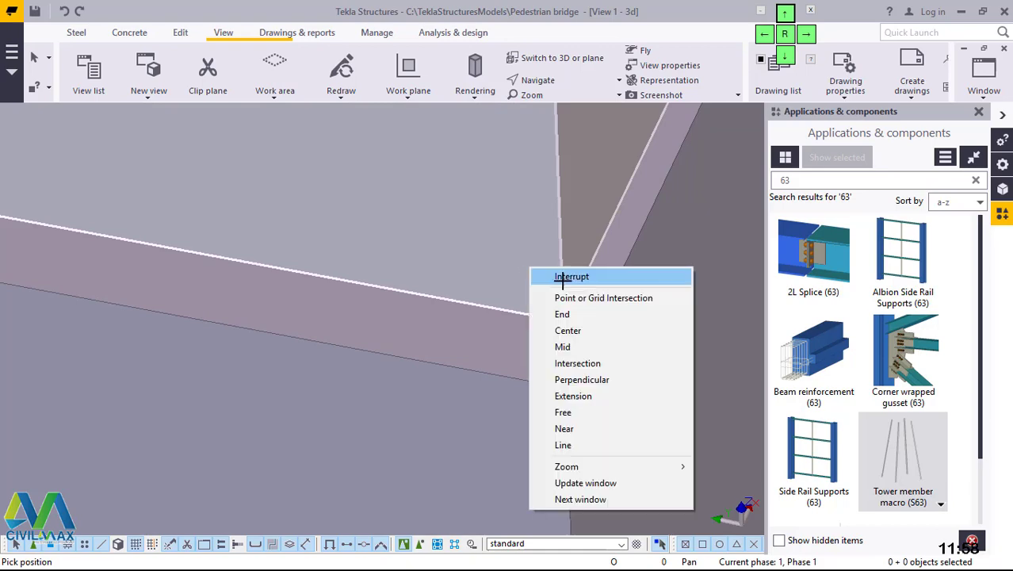
{"action": "left_click", "coordinate": [559, 277]}
Restart the Tower member macro (S63) and set its segment lengths to 1*6000.
{"action": "scroll", "coordinate": [510, 412], "scroll_direction": "down", "scroll_amount": 4}
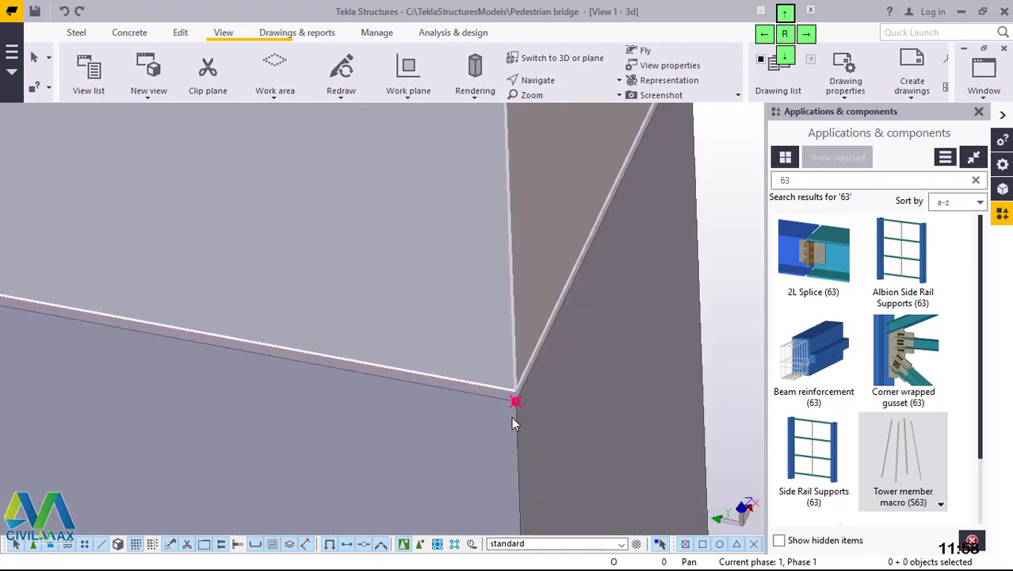
{"action": "scroll", "coordinate": [506, 441], "scroll_direction": "down", "scroll_amount": 2}
{"action": "scroll", "coordinate": [506, 441], "scroll_direction": "down", "scroll_amount": 5}
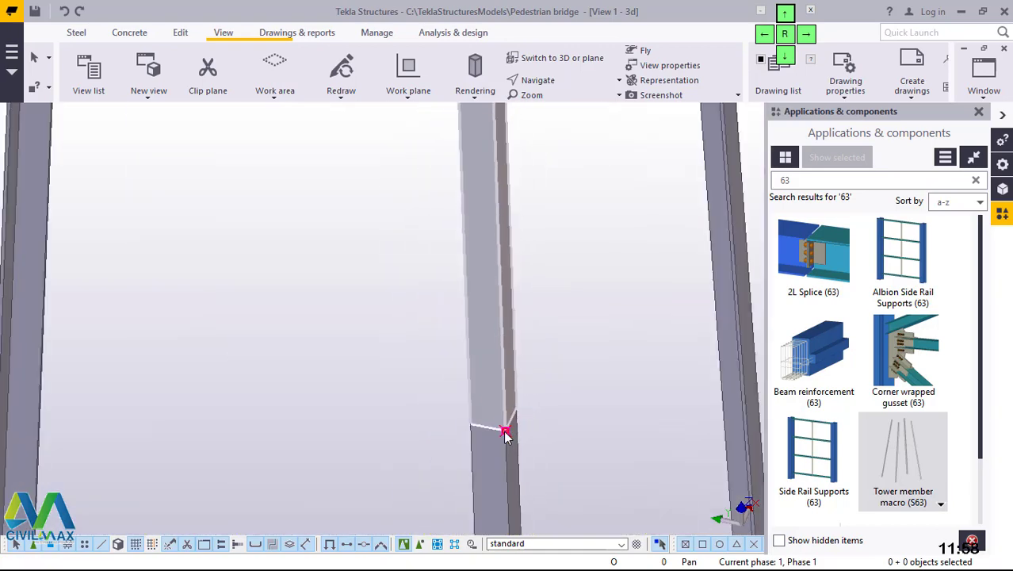
{"action": "scroll", "coordinate": [535, 278], "scroll_direction": "down", "scroll_amount": 3}
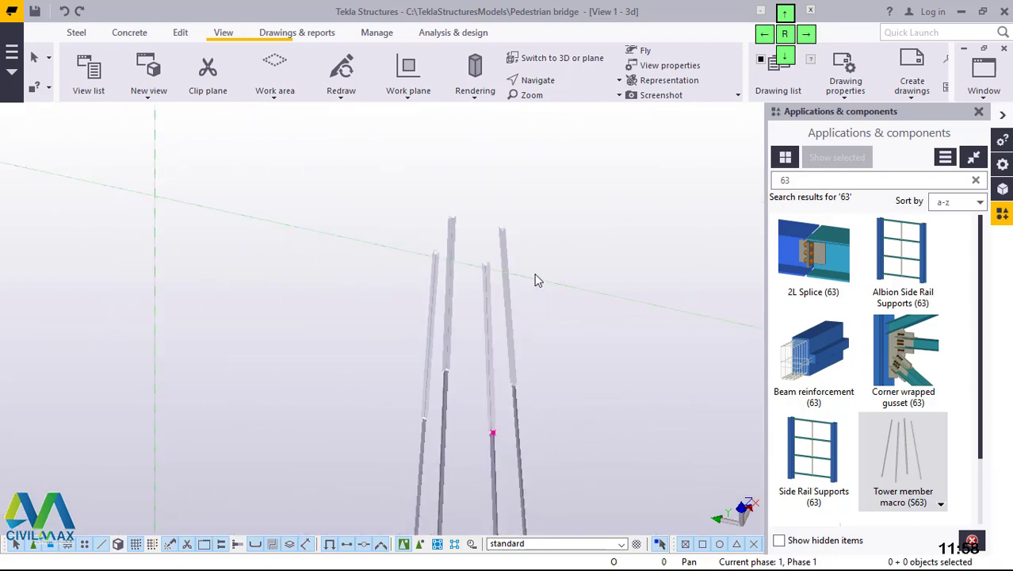
{"action": "left_click", "coordinate": [542, 199]}
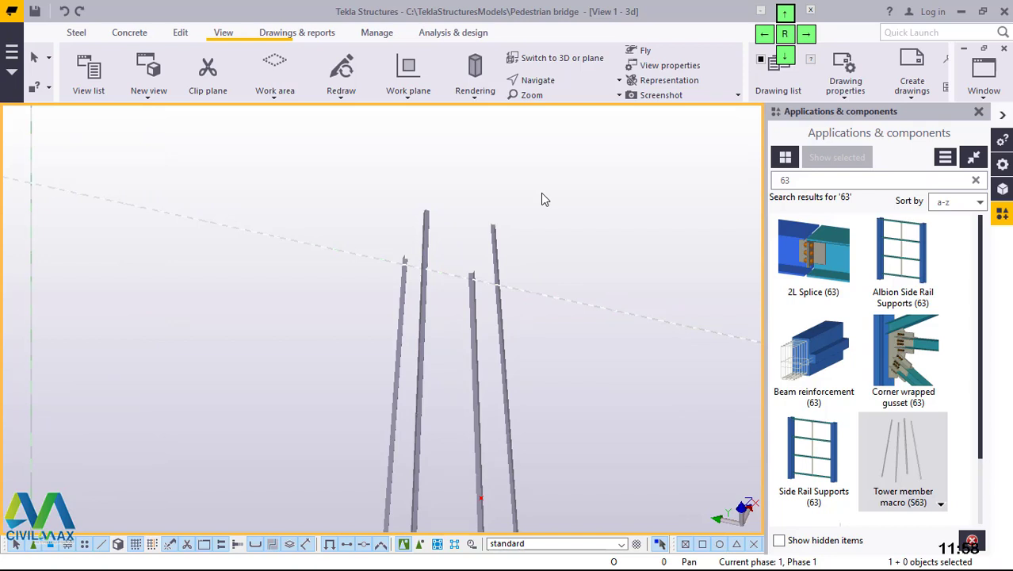
{"action": "double_click", "coordinate": [915, 457]}
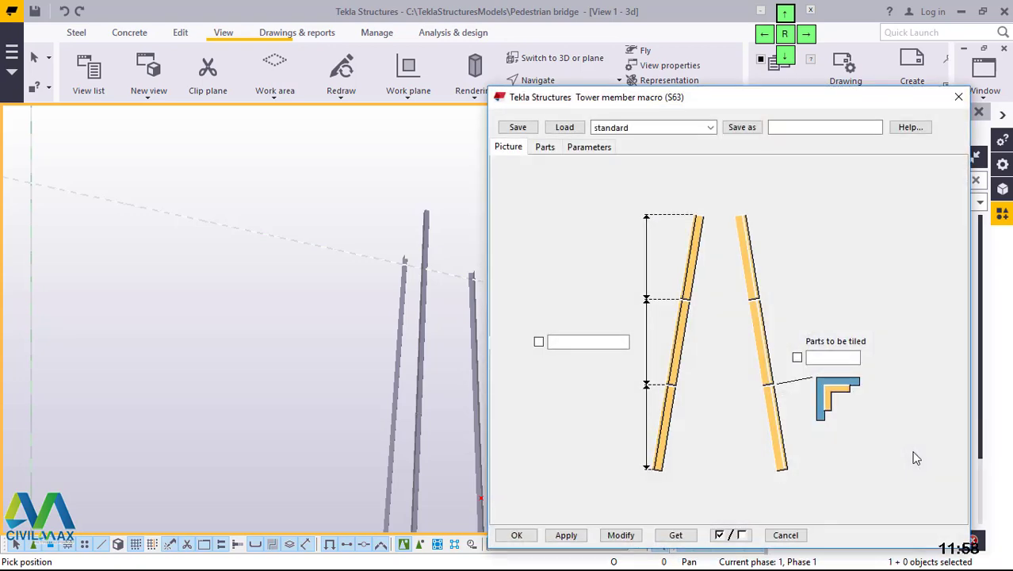
{"action": "left_click", "coordinate": [552, 341]}
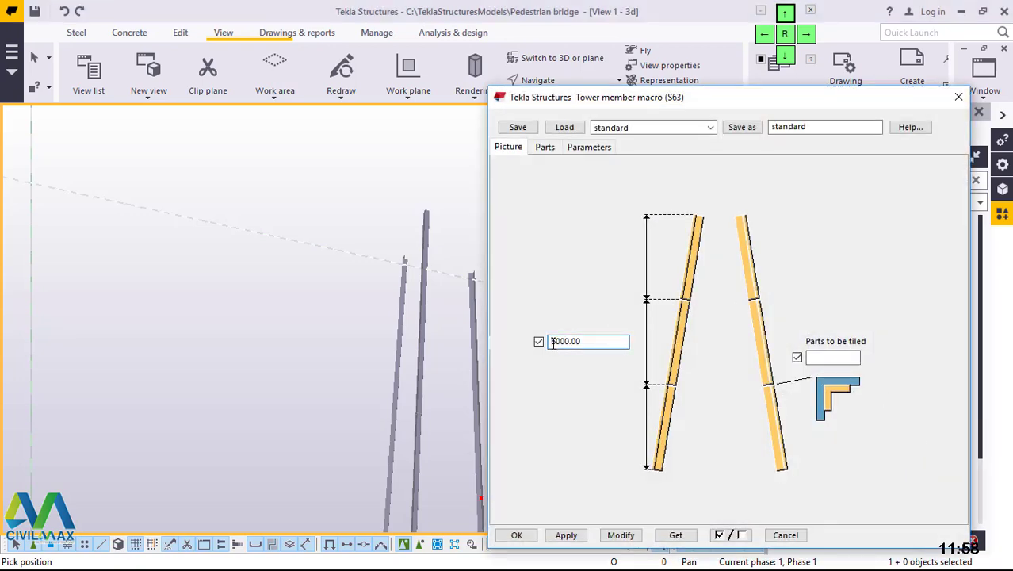
{"action": "type", "text": "1*"}
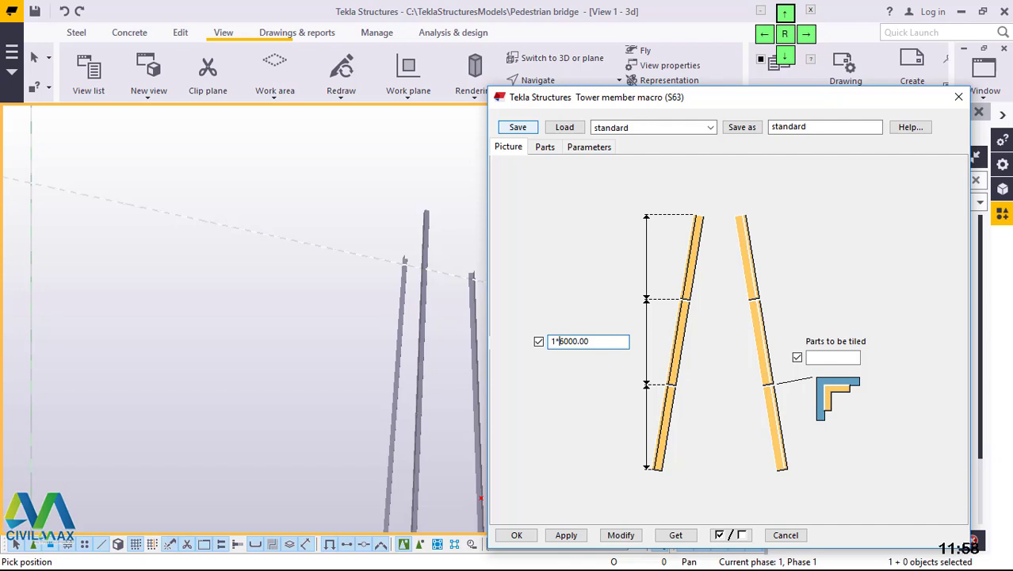
{"action": "left_click", "coordinate": [620, 535]}
Set the vertical and horizontal outer leg spacings both to 1500 and accept the macro settings.
{"action": "left_click", "coordinate": [594, 150]}
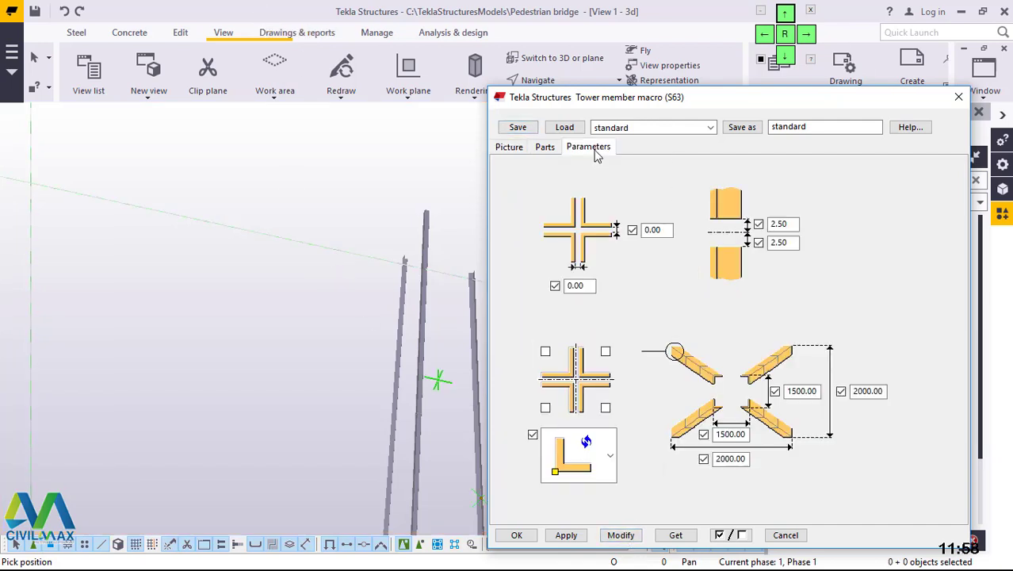
{"action": "left_click", "coordinate": [870, 392]}
{"action": "key", "text": "BackSpace"}
{"action": "key", "text": "BackSpace"}
{"action": "type", "text": "15"}
{"action": "left_click", "coordinate": [726, 459]}
{"action": "key", "text": "BackSpace"}
{"action": "key", "text": "BackSpace"}
{"action": "type", "text": "15"}
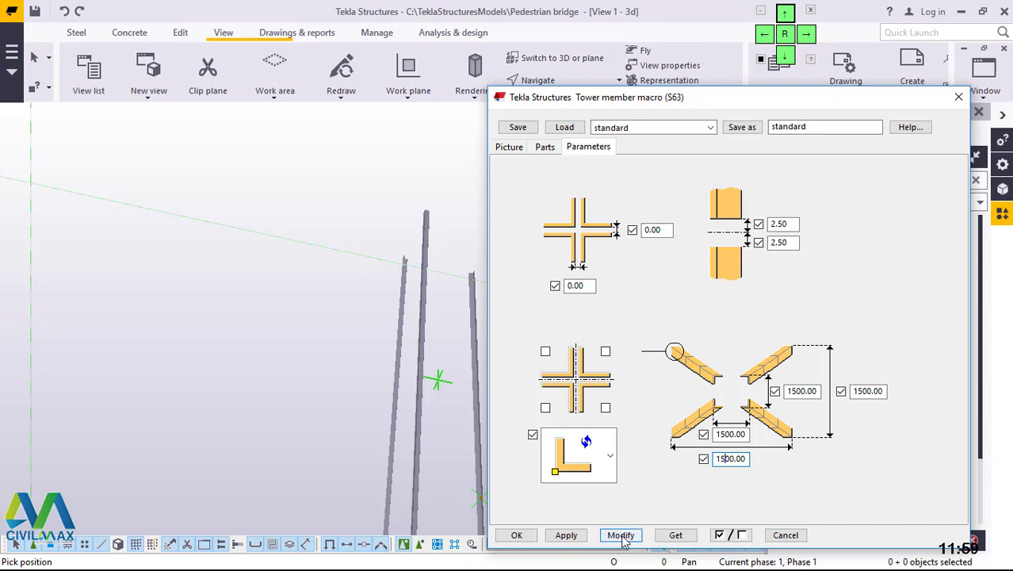
{"action": "left_click", "coordinate": [524, 537]}
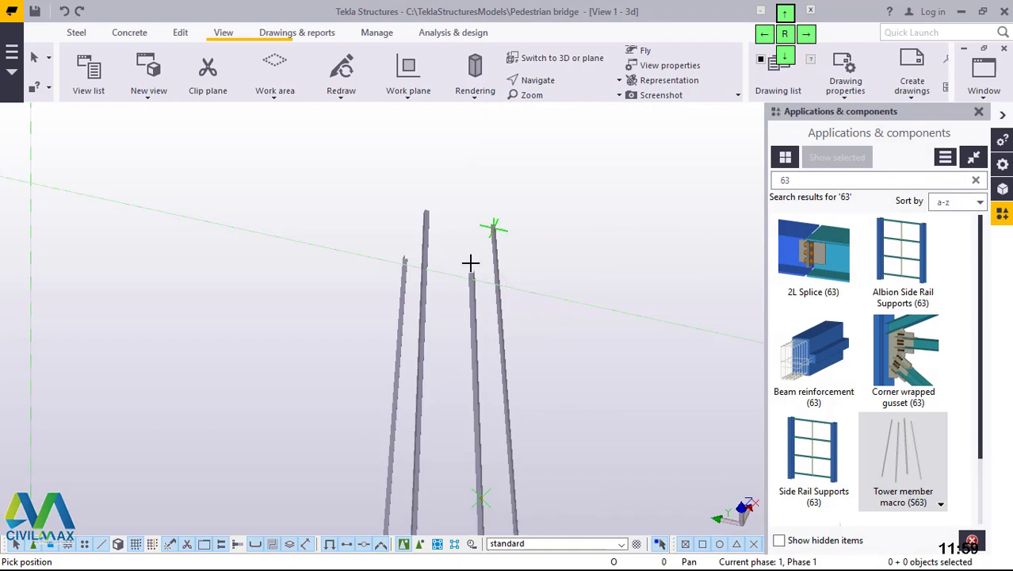
Place the straight tower section at the outer top corner of the nearest tapered leg, and end the placement command.
{"action": "scroll", "coordinate": [466, 264], "scroll_direction": "up", "scroll_amount": 3}
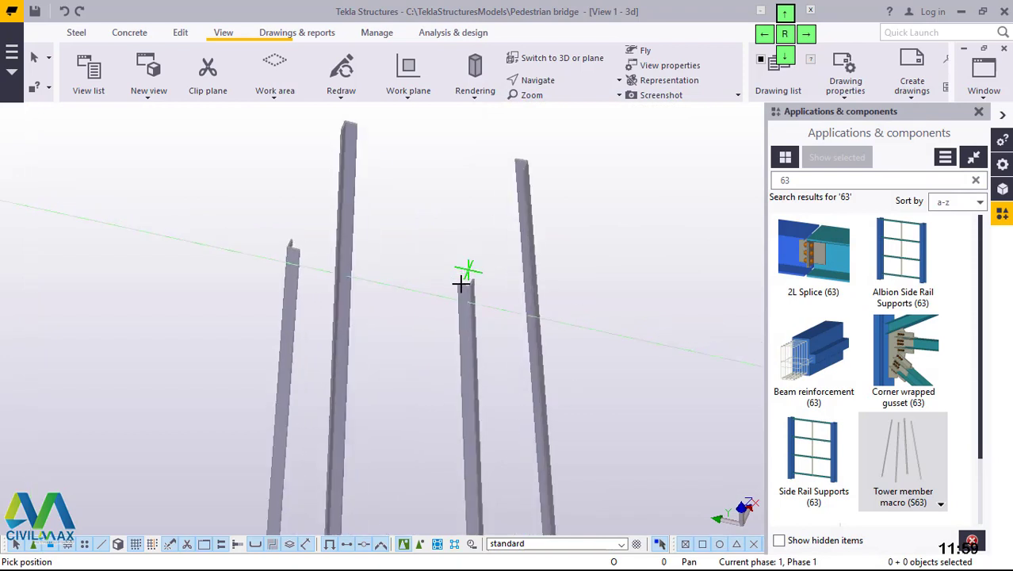
{"action": "scroll", "coordinate": [460, 289], "scroll_direction": "up", "scroll_amount": 3}
{"action": "scroll", "coordinate": [464, 308], "scroll_direction": "up", "scroll_amount": 3}
{"action": "scroll", "coordinate": [493, 363], "scroll_direction": "up", "scroll_amount": 3}
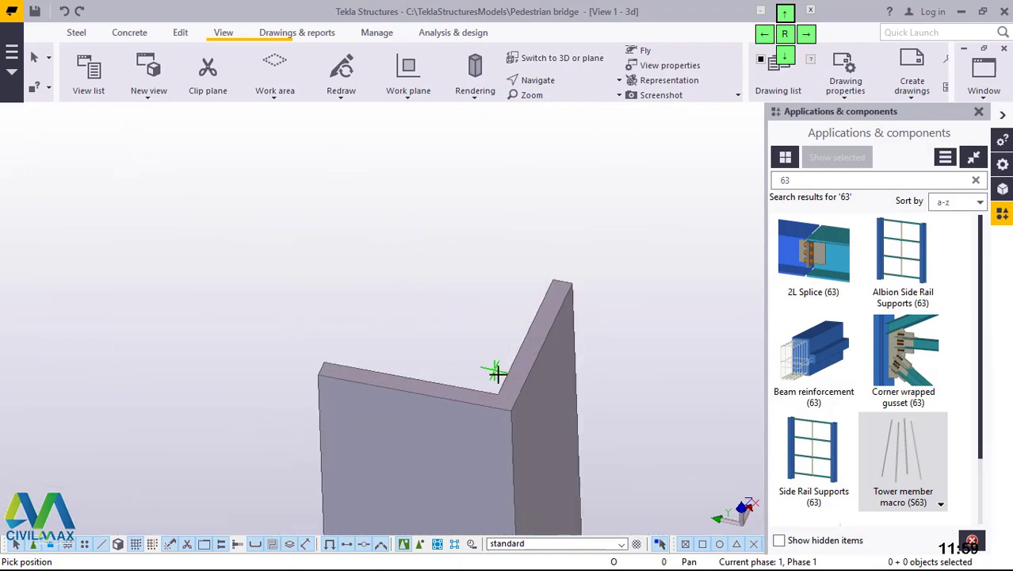
{"action": "scroll", "coordinate": [515, 420], "scroll_direction": "up", "scroll_amount": 3}
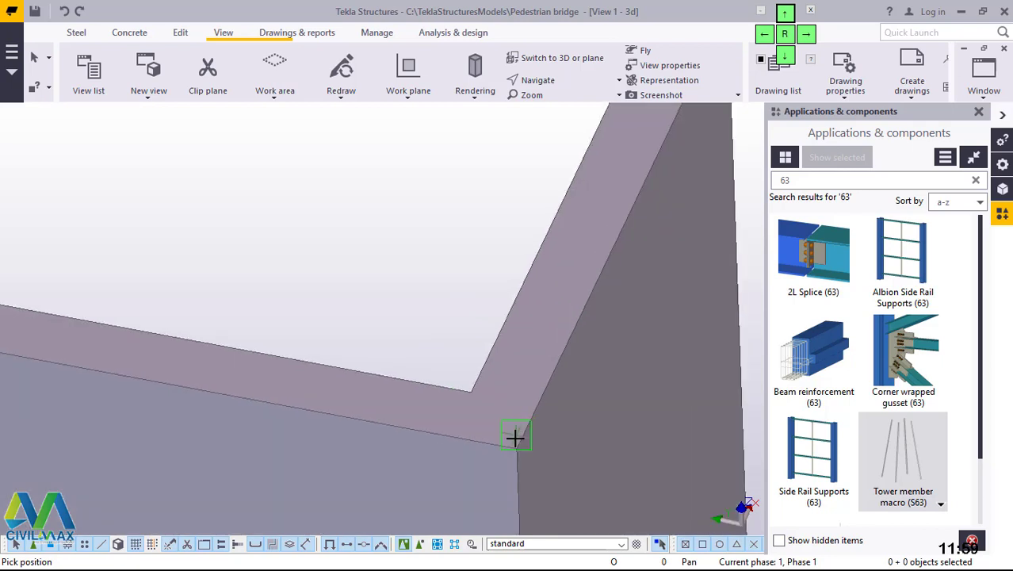
{"action": "scroll", "coordinate": [516, 436], "scroll_direction": "up", "scroll_amount": 3}
{"action": "scroll", "coordinate": [518, 453], "scroll_direction": "up", "scroll_amount": 2}
{"action": "scroll", "coordinate": [518, 460], "scroll_direction": "up", "scroll_amount": 5}
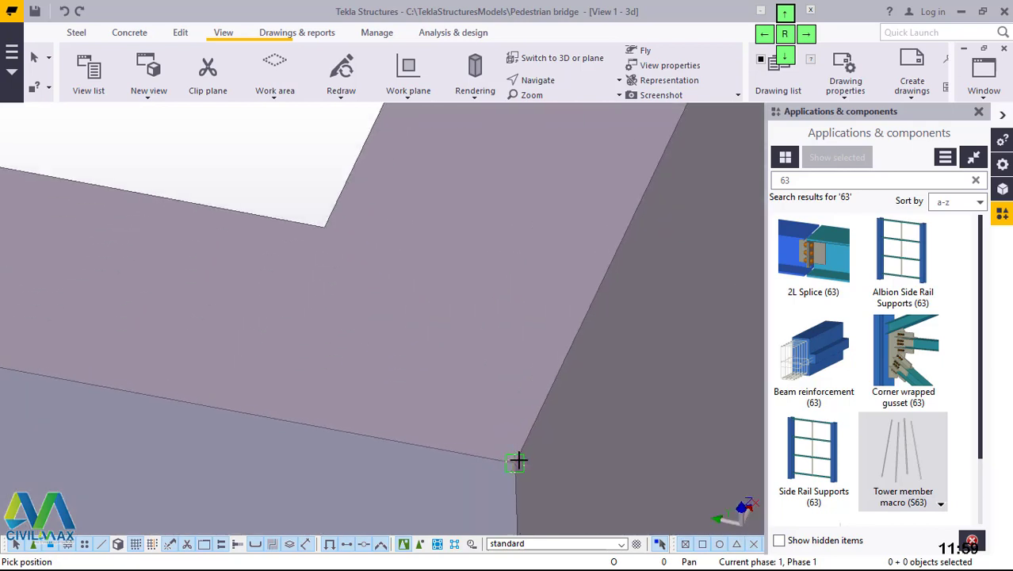
{"action": "scroll", "coordinate": [515, 462], "scroll_direction": "up", "scroll_amount": 3}
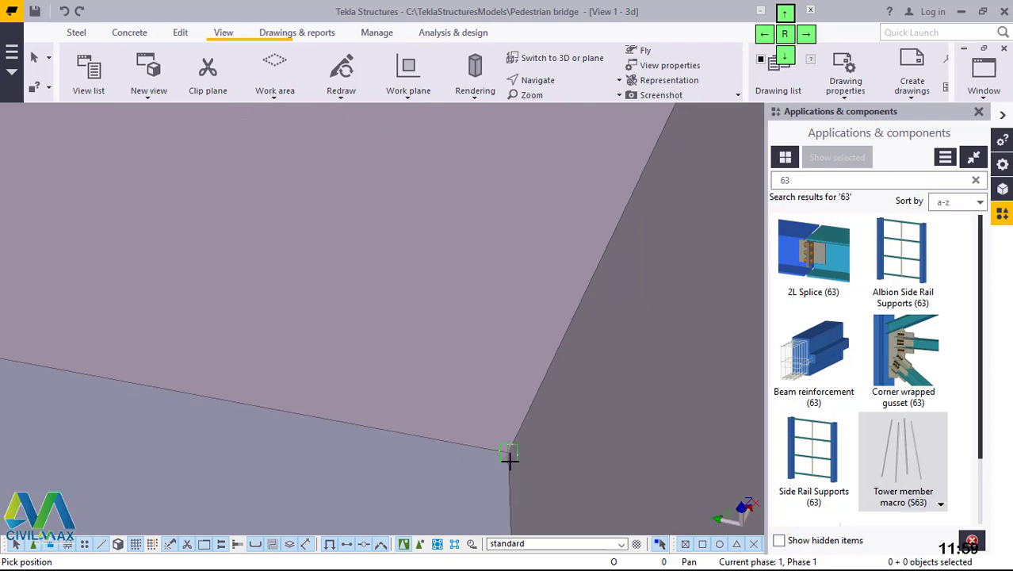
{"action": "scroll", "coordinate": [507, 459], "scroll_direction": "up", "scroll_amount": 1}
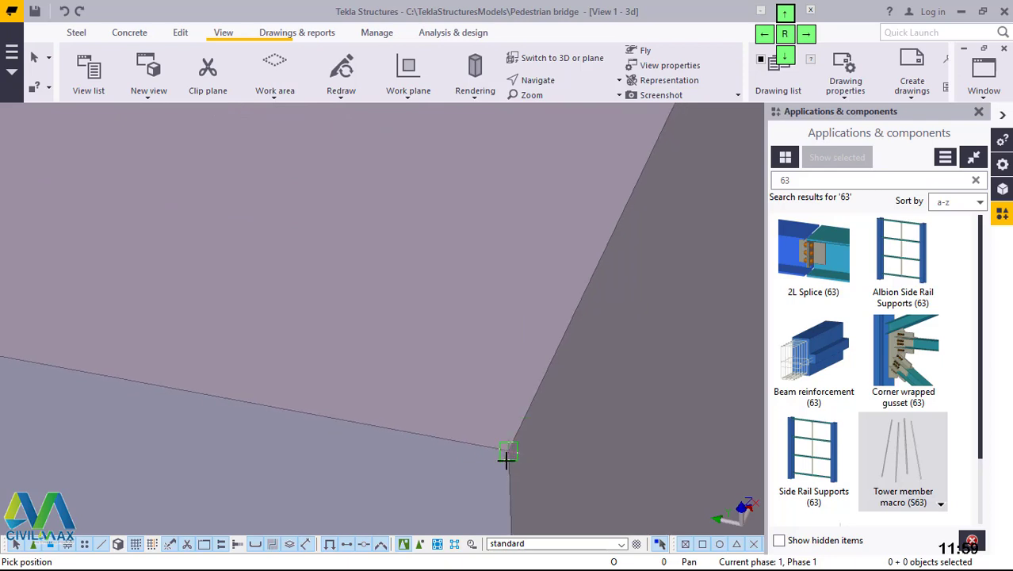
{"action": "scroll", "coordinate": [506, 459], "scroll_direction": "up", "scroll_amount": 1}
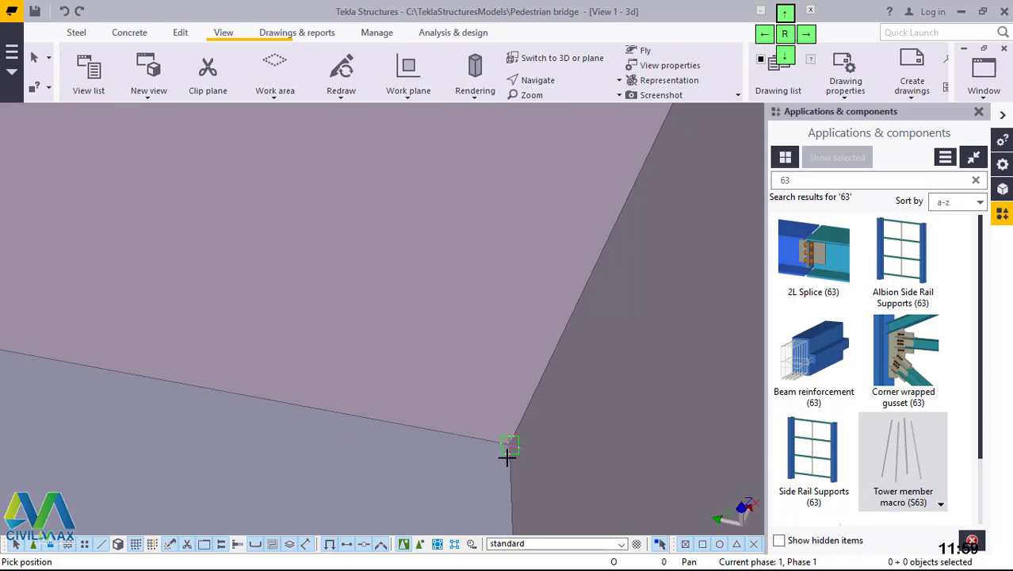
{"action": "scroll", "coordinate": [507, 456], "scroll_direction": "up", "scroll_amount": 1}
{"action": "scroll", "coordinate": [511, 448], "scroll_direction": "up", "scroll_amount": 1}
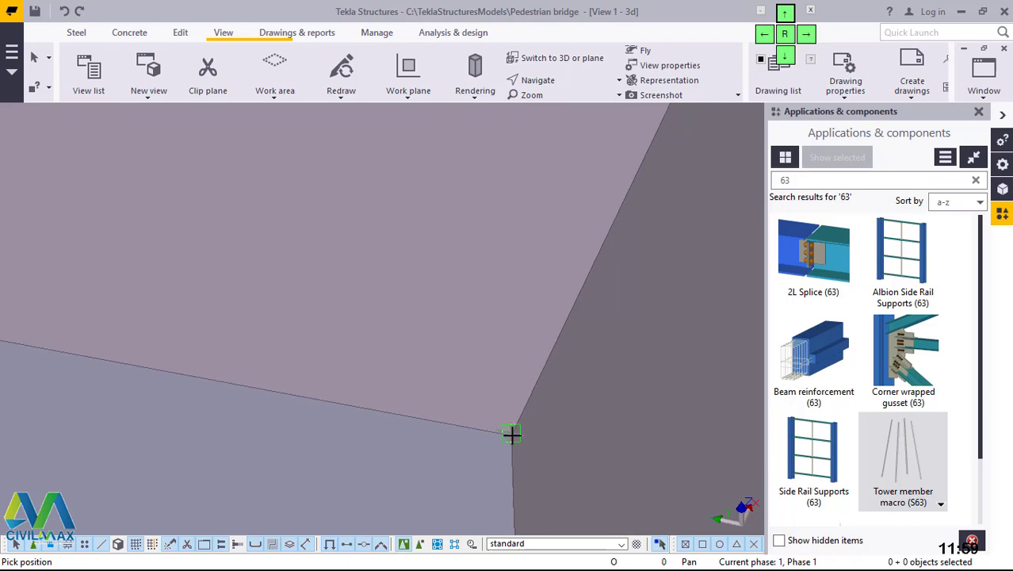
{"action": "left_click", "coordinate": [511, 434]}
{"action": "right_click", "coordinate": [461, 275]}
{"action": "left_click", "coordinate": [464, 284]}
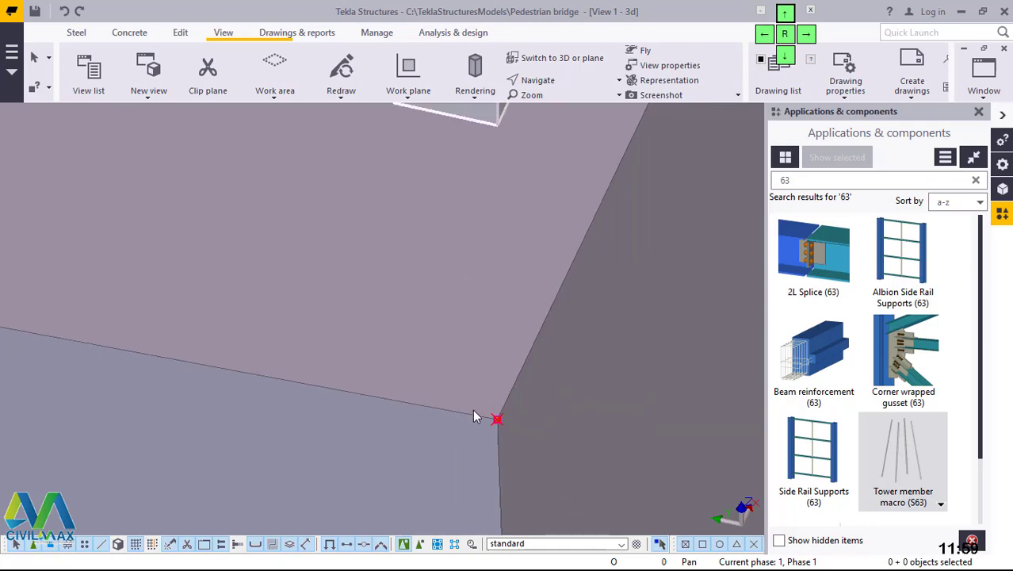
Examine the joint between the straight top section and the tapered legs, and the tower's overall shape from several angles.
{"action": "middle_click_drag", "start_coordinate": [487, 452], "coordinate": [647, 250], "text": "ctrl"}
{"action": "scroll", "coordinate": [510, 447], "scroll_direction": "down", "scroll_amount": 8}
{"action": "left_click", "coordinate": [647, 249]}
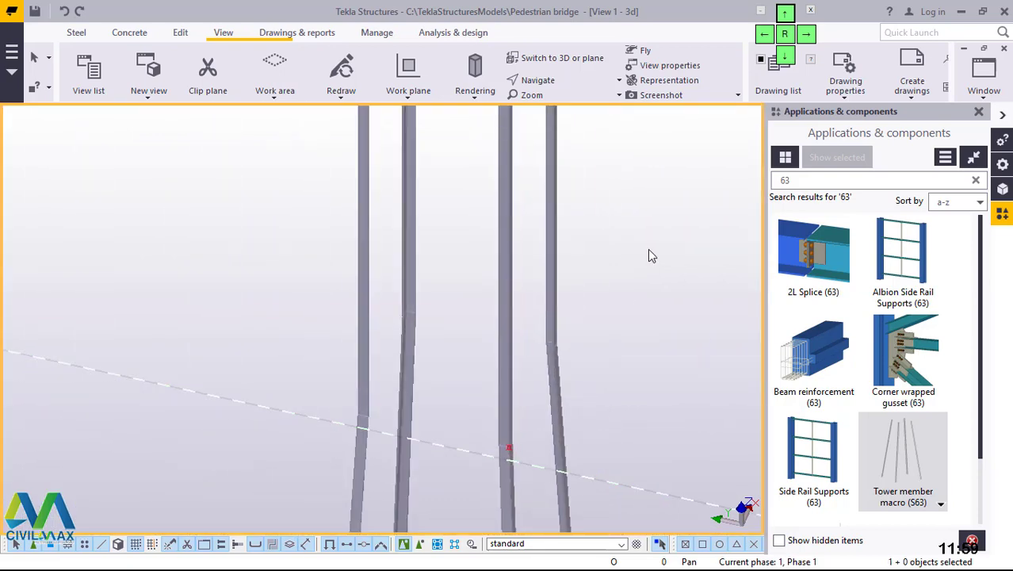
{"action": "scroll", "coordinate": [471, 286], "scroll_direction": "down", "scroll_amount": 10}
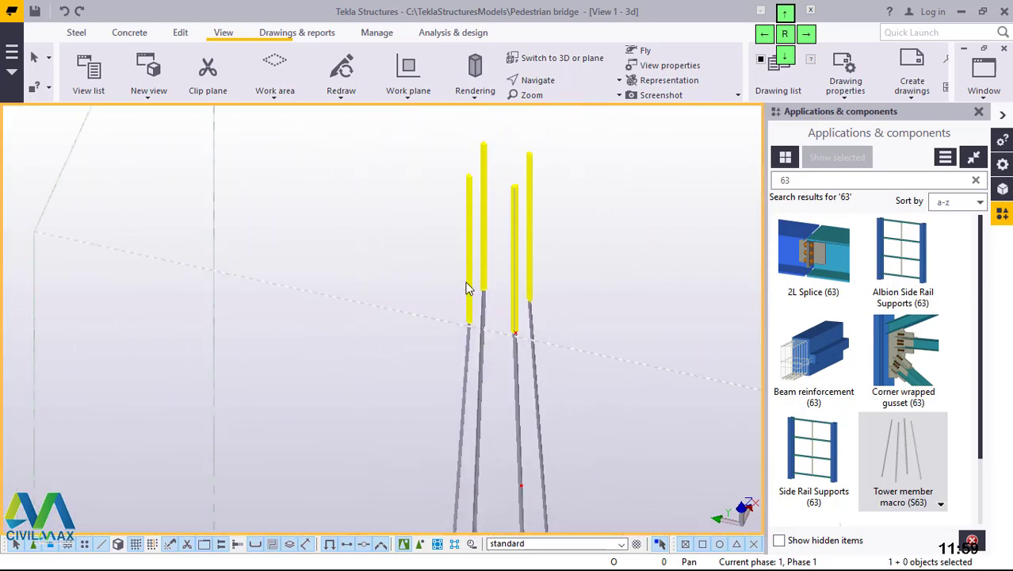
{"action": "left_click", "coordinate": [554, 80]}
{"action": "left_click", "coordinate": [546, 195]}
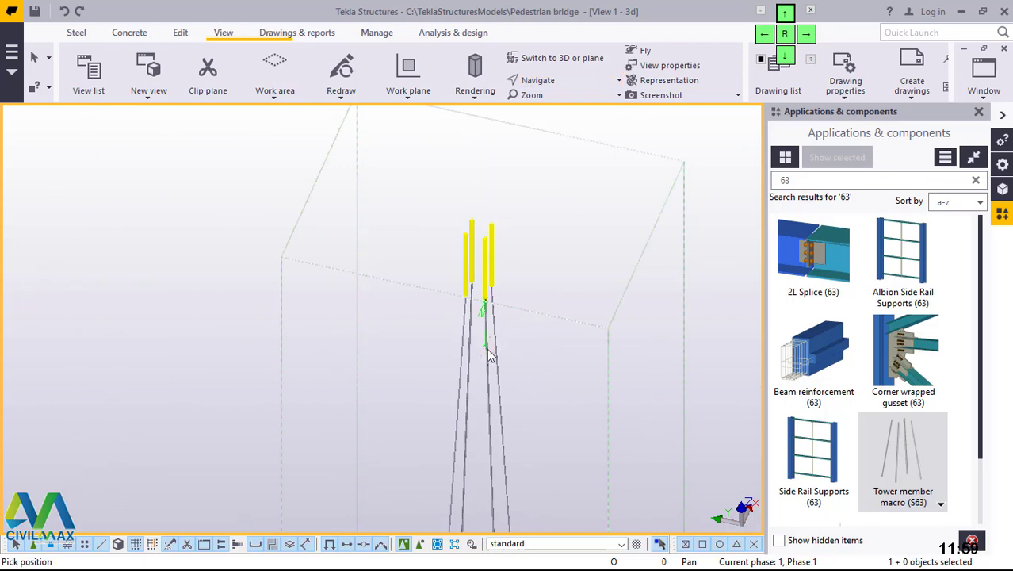
{"action": "left_click", "coordinate": [486, 344]}
{"action": "middle_click_drag", "start_coordinate": [485, 344], "coordinate": [565, 292], "text": "ctrl"}
{"action": "right_click", "coordinate": [564, 293]}
{"action": "left_click", "coordinate": [568, 300]}
{"action": "scroll", "coordinate": [472, 250], "scroll_direction": "down", "scroll_amount": 5}
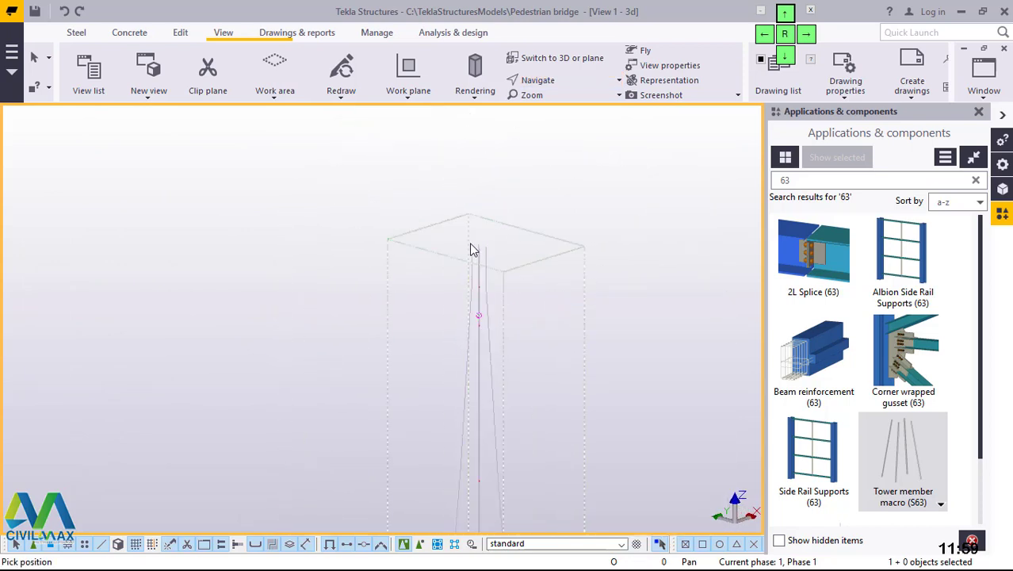
{"action": "scroll", "coordinate": [467, 435], "scroll_direction": "up", "scroll_amount": 8}
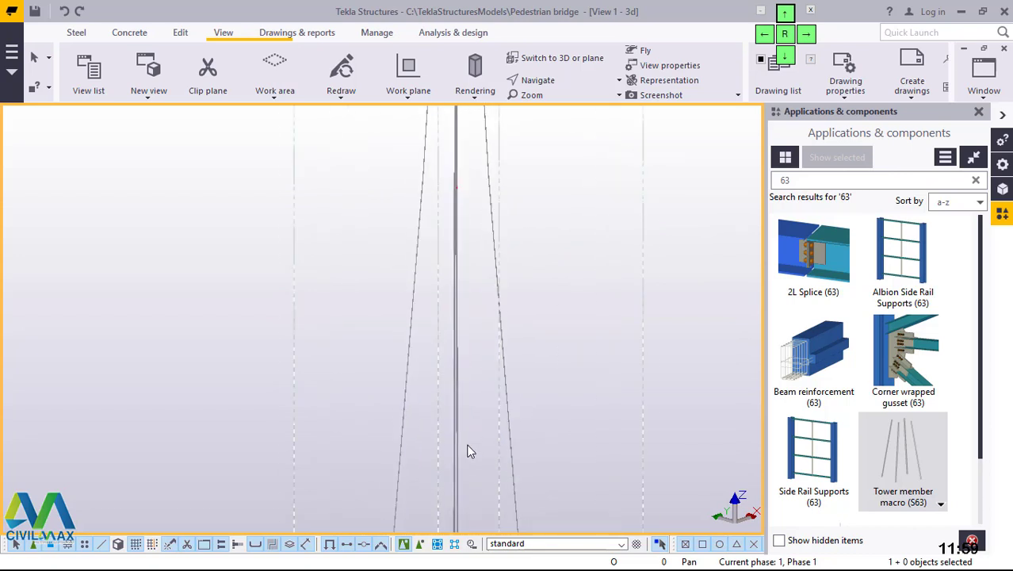
Rotate the model about a point at the tower's middle to examine the legs down to the base grid.
{"action": "left_click", "coordinate": [538, 80]}
{"action": "left_click", "coordinate": [560, 106]}
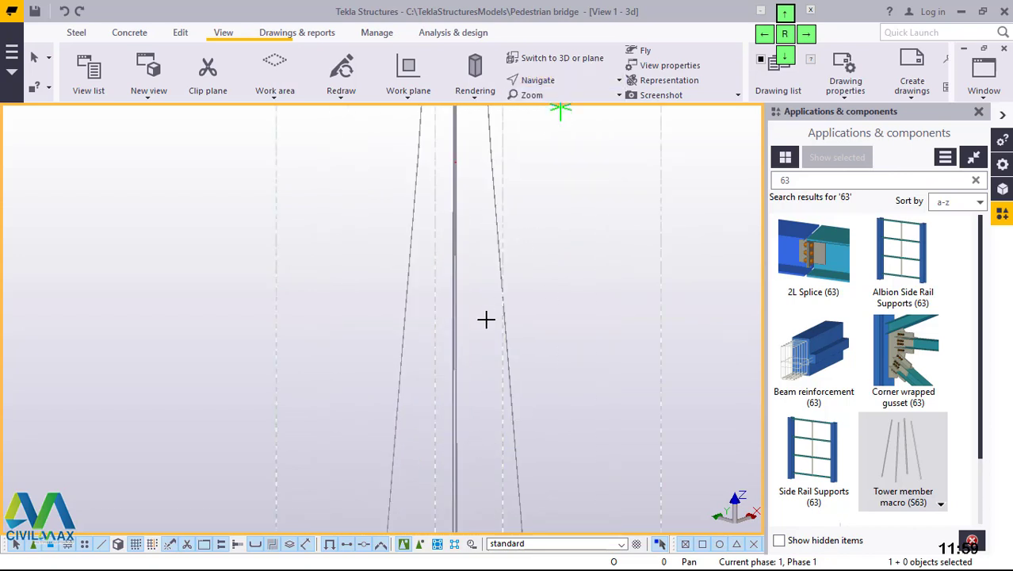
{"action": "left_click", "coordinate": [456, 343]}
{"action": "mouse_move", "coordinate": [464, 344]}
{"action": "left_mouse_down"}
{"action": "mouse_move", "coordinate": [522, 362]}
{"action": "mouse_move", "coordinate": [622, 371]}
{"action": "mouse_move", "coordinate": [662, 390]}
{"action": "mouse_move", "coordinate": [638, 444]}
{"action": "mouse_move", "coordinate": [621, 533]}
{"action": "mouse_move", "coordinate": [575, 436]}
{"action": "mouse_move", "coordinate": [549, 410]}
{"action": "mouse_move", "coordinate": [631, 427]}
{"action": "mouse_move", "coordinate": [616, 478]}
{"action": "mouse_move", "coordinate": [545, 491]}
{"action": "mouse_move", "coordinate": [466, 474]}
{"action": "mouse_move", "coordinate": [475, 485]}
{"action": "mouse_move", "coordinate": [654, 453]}
{"action": "mouse_move", "coordinate": [583, 414]}
{"action": "mouse_move", "coordinate": [454, 378]}
{"action": "mouse_move", "coordinate": [396, 341]}
{"action": "mouse_move", "coordinate": [506, 431]}
{"action": "mouse_move", "coordinate": [554, 210]}
{"action": "left_mouse_up"}
{"action": "right_click", "coordinate": [554, 213]}
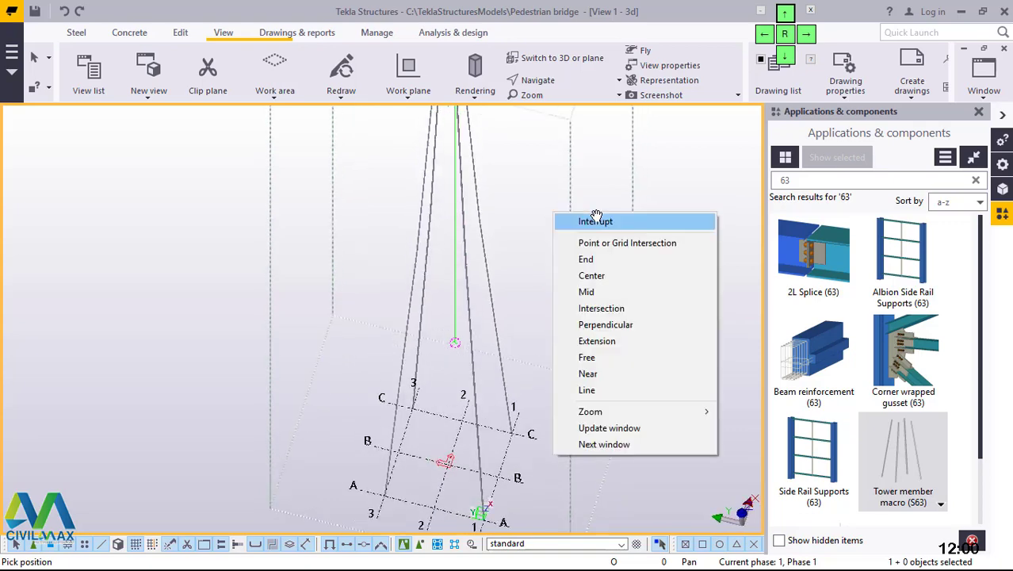
{"action": "left_click", "coordinate": [596, 224]}
Show the model in plan view and examine how the four legs converge around the intersection of grids B and 2.
{"action": "key", "text": "ctrl+p"}
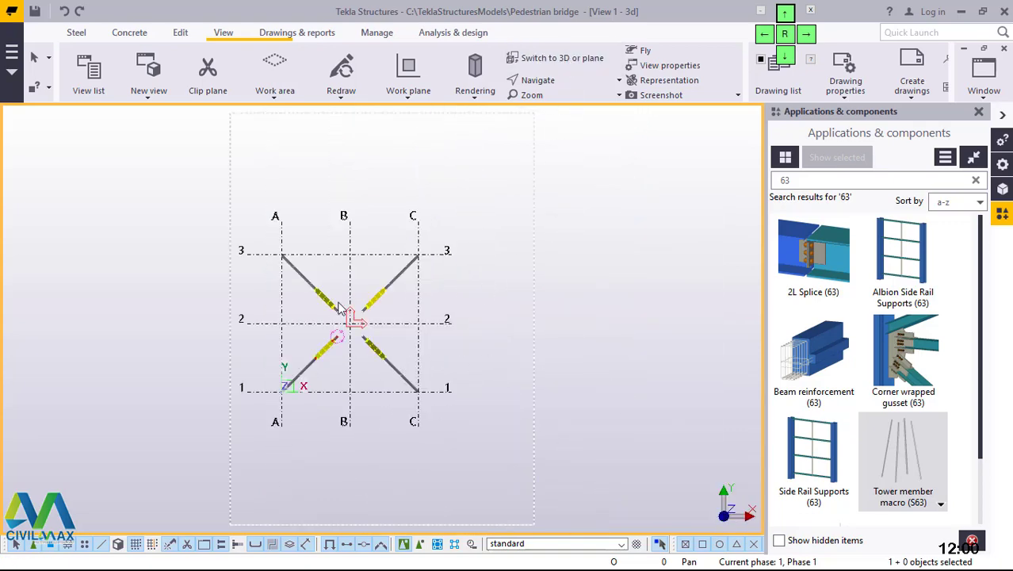
{"action": "scroll", "coordinate": [316, 320], "scroll_direction": "up", "scroll_amount": 6}
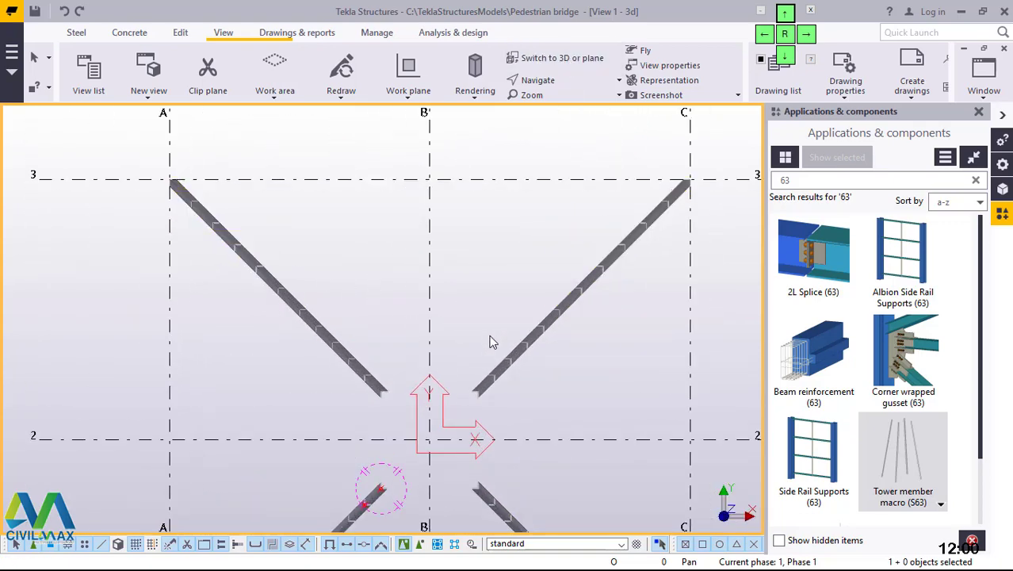
{"action": "scroll", "coordinate": [491, 348], "scroll_direction": "down", "scroll_amount": 2}
{"action": "scroll", "coordinate": [495, 361], "scroll_direction": "up", "scroll_amount": 5}
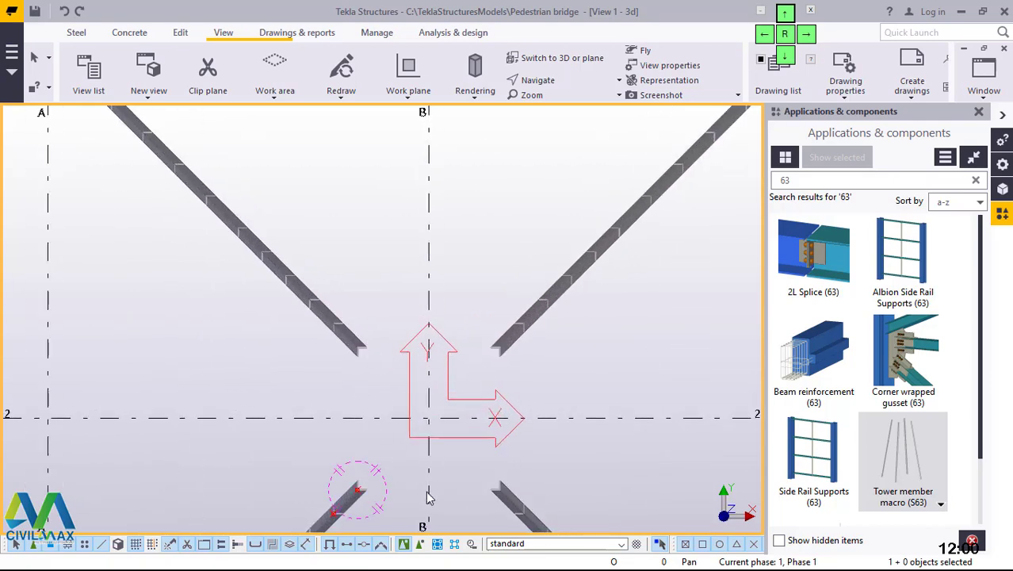
Examine the whole leg layout in plan, and return the model to the 3D view.
{"action": "scroll", "coordinate": [454, 434], "scroll_direction": "down", "scroll_amount": 4}
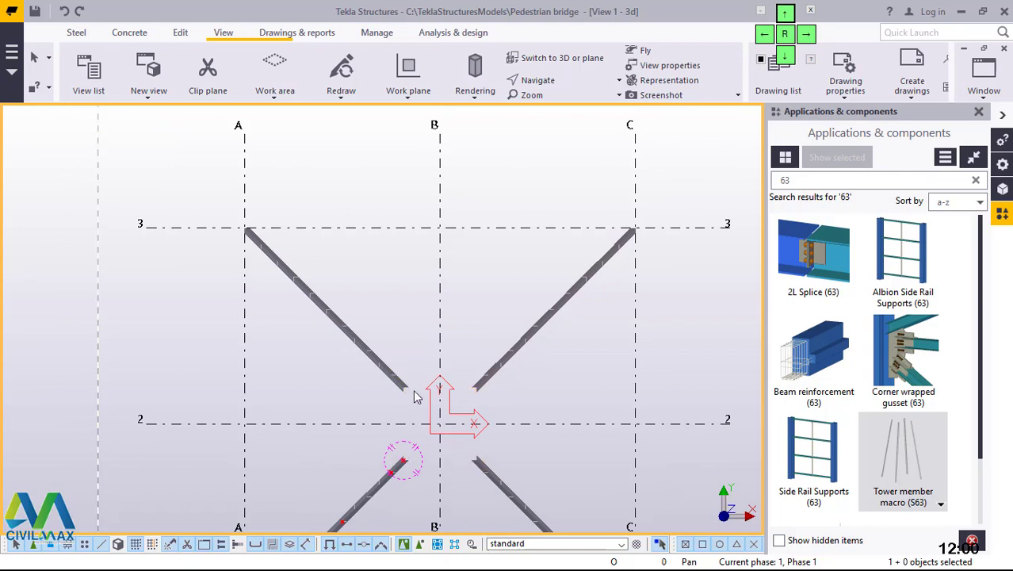
{"action": "scroll", "coordinate": [416, 397], "scroll_direction": "down", "scroll_amount": 3}
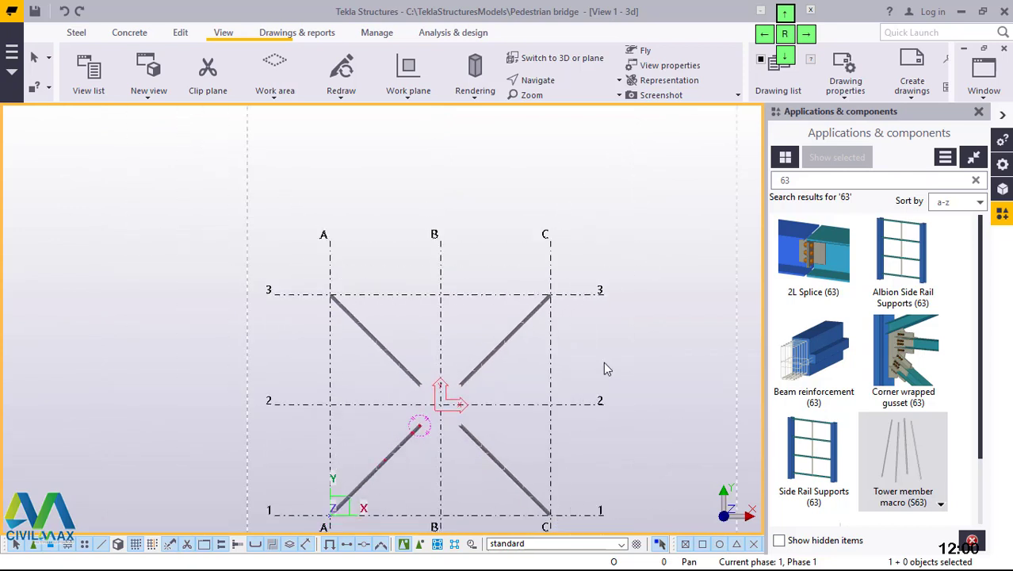
{"action": "left_click", "coordinate": [576, 66]}
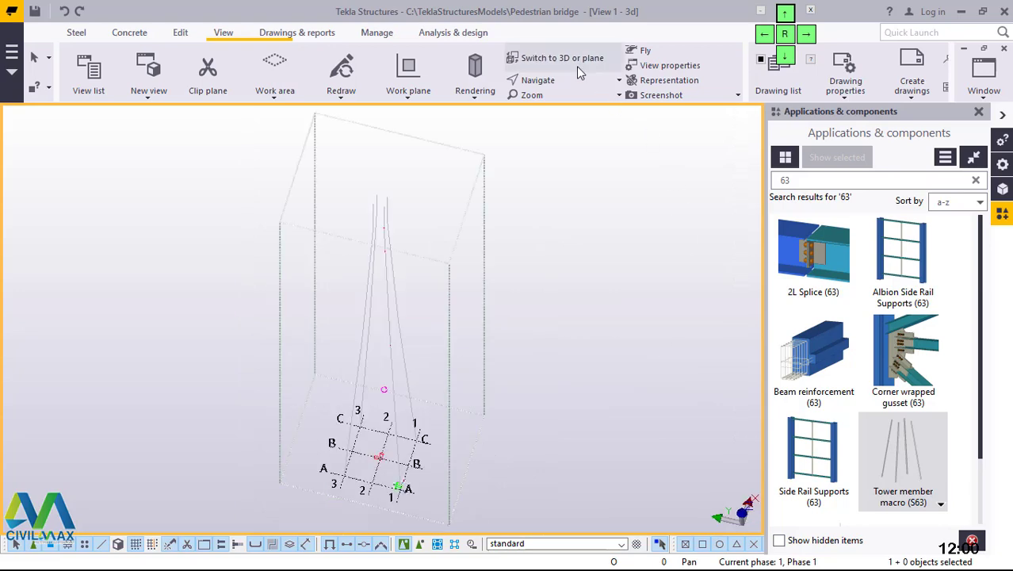
Examine the joints between the stacked leg sections, from close up and together with the base grid.
{"action": "scroll", "coordinate": [378, 485], "scroll_direction": "up", "scroll_amount": 4}
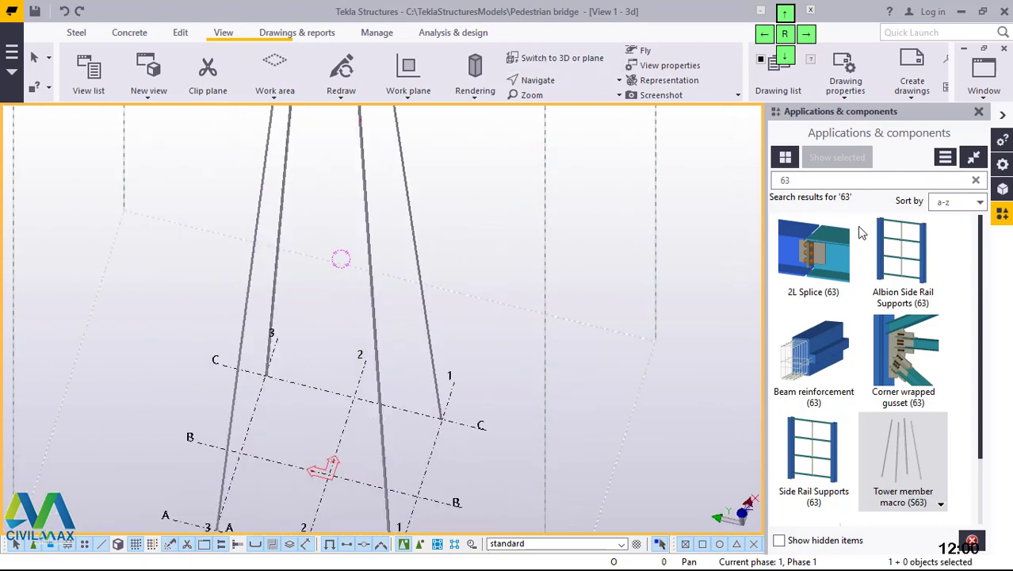
{"action": "scroll", "coordinate": [367, 351], "scroll_direction": "up", "scroll_amount": 7}
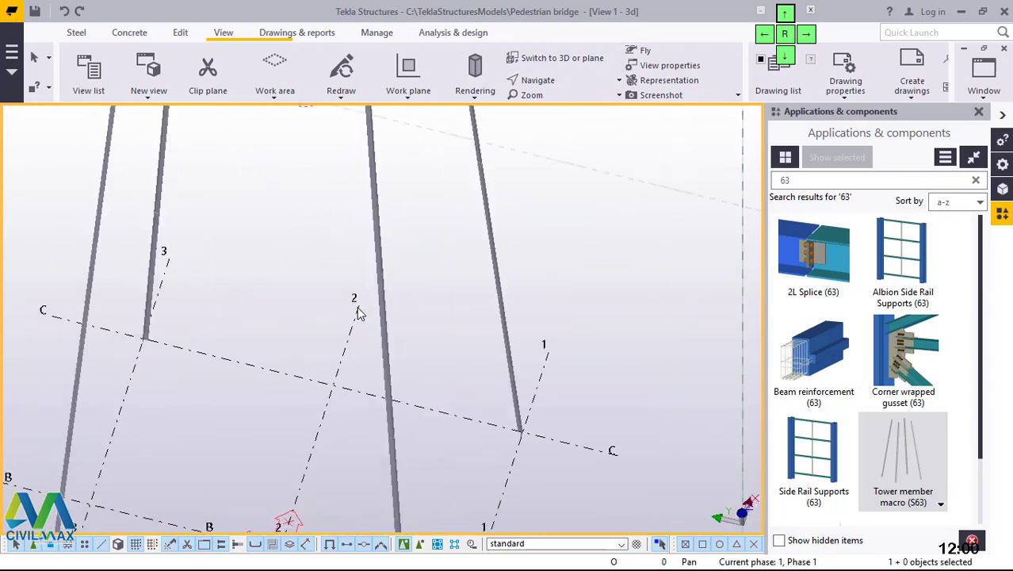
{"action": "scroll", "coordinate": [392, 263], "scroll_direction": "up", "scroll_amount": 5}
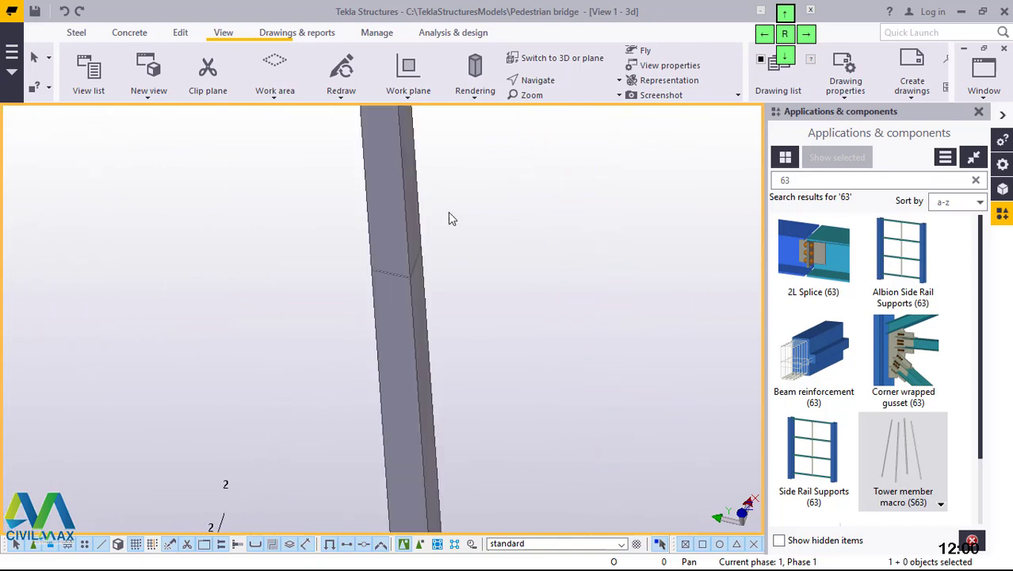
{"action": "scroll", "coordinate": [457, 227], "scroll_direction": "down", "scroll_amount": 4}
{"action": "scroll", "coordinate": [458, 352], "scroll_direction": "down", "scroll_amount": 4}
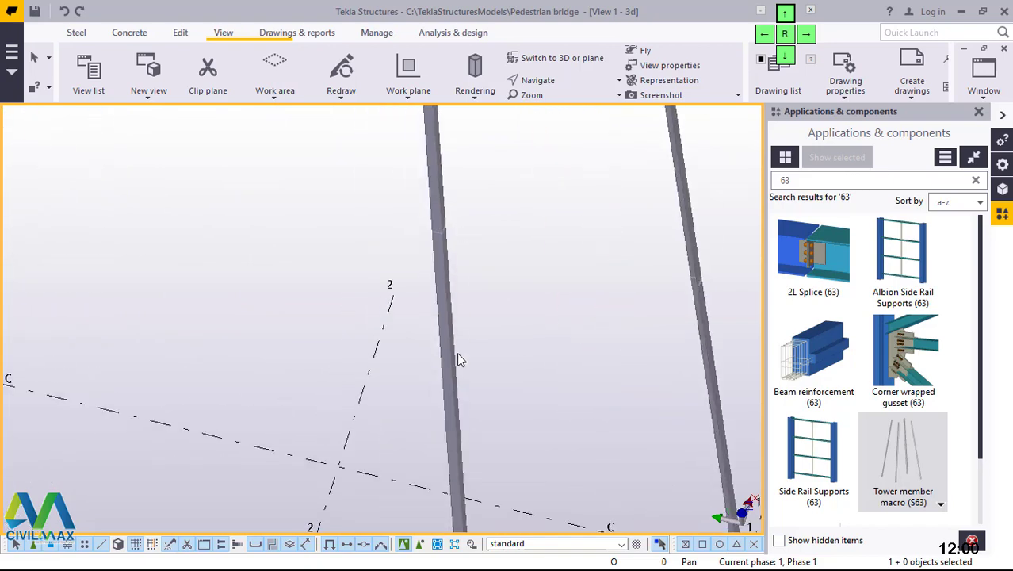
{"action": "scroll", "coordinate": [463, 476], "scroll_direction": "up", "scroll_amount": 6}
{"action": "scroll", "coordinate": [471, 480], "scroll_direction": "down", "scroll_amount": 6}
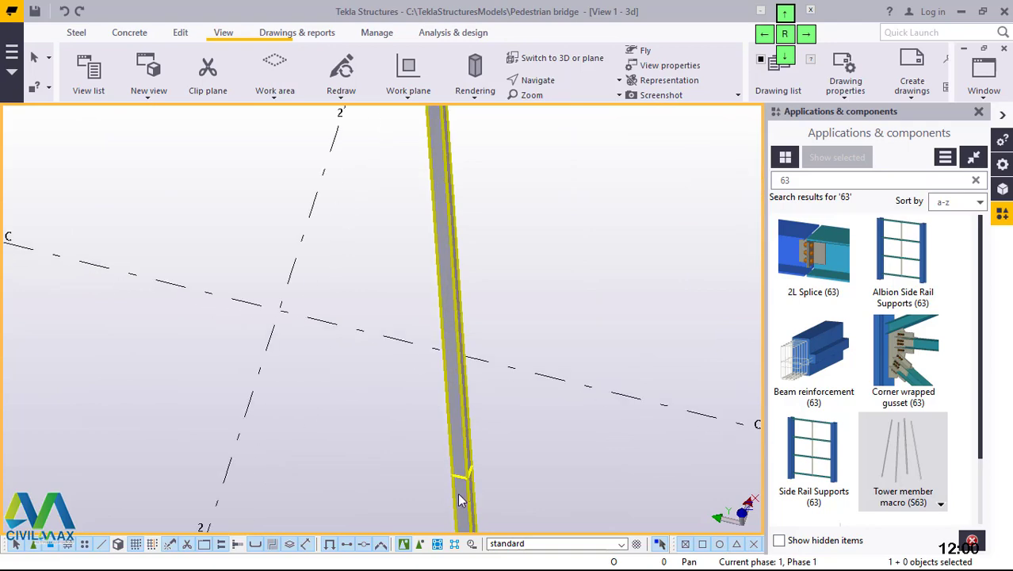
{"action": "scroll", "coordinate": [449, 238], "scroll_direction": "up", "scroll_amount": 5}
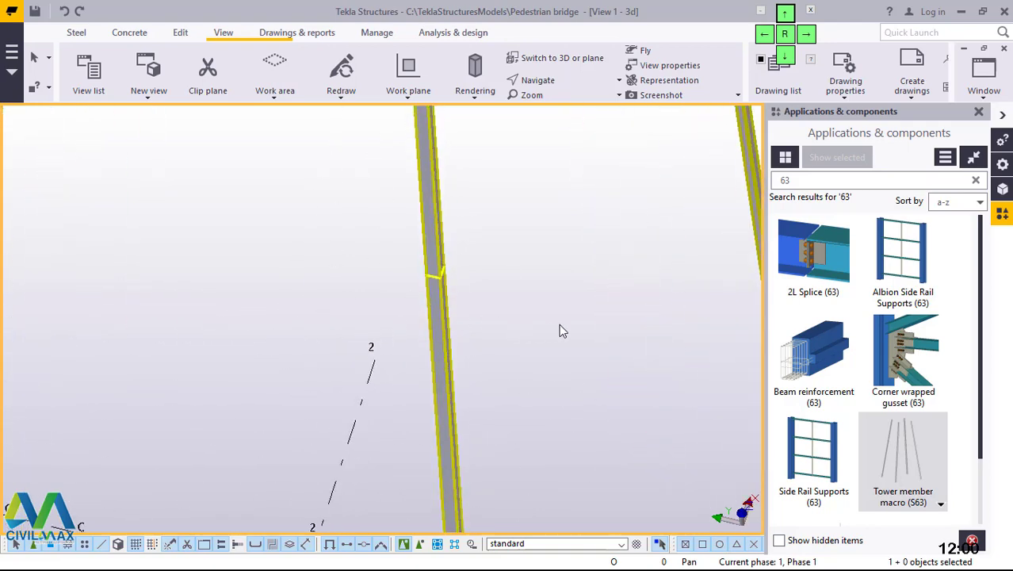
{"action": "scroll", "coordinate": [437, 324], "scroll_direction": "down", "scroll_amount": 5}
{"action": "scroll", "coordinate": [511, 333], "scroll_direction": "down", "scroll_amount": 5}
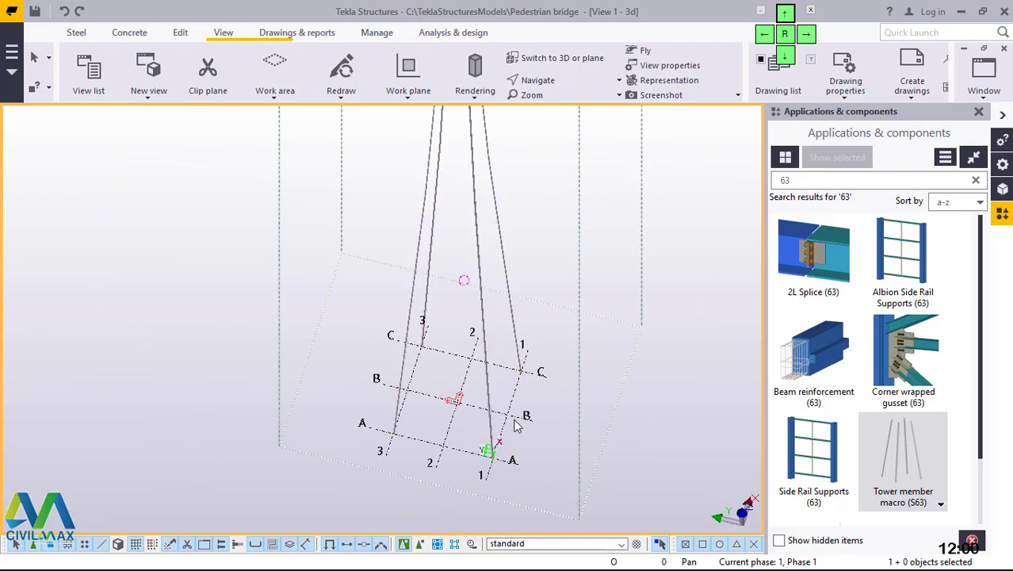
Set selection to objects inside components so the individual tower leg members can be picked.
{"action": "left_click", "coordinate": [420, 545]}
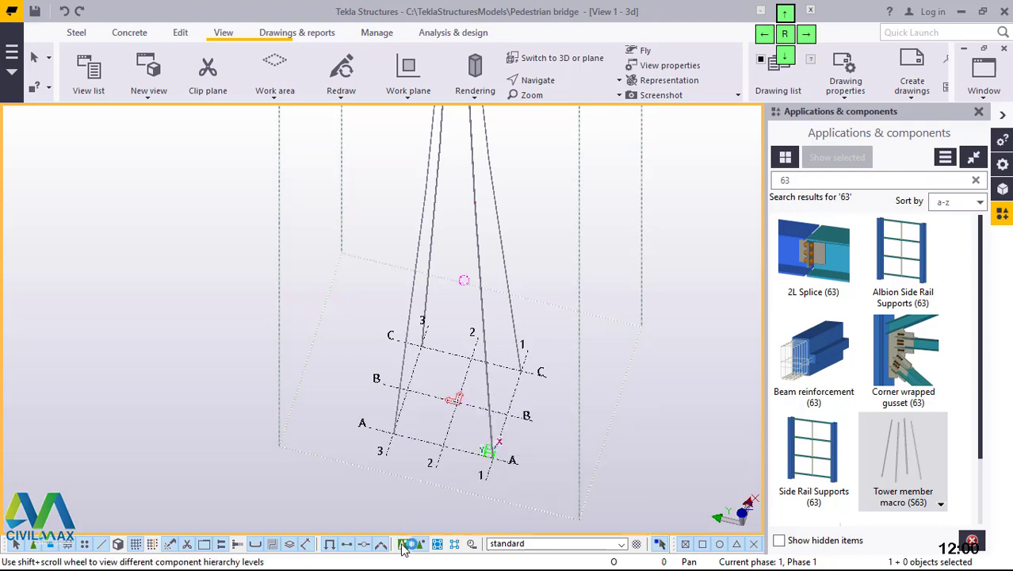
{"action": "scroll", "coordinate": [474, 315], "scroll_direction": "up", "scroll_amount": 2}
{"action": "scroll", "coordinate": [474, 315], "scroll_direction": "up", "scroll_amount": 1}
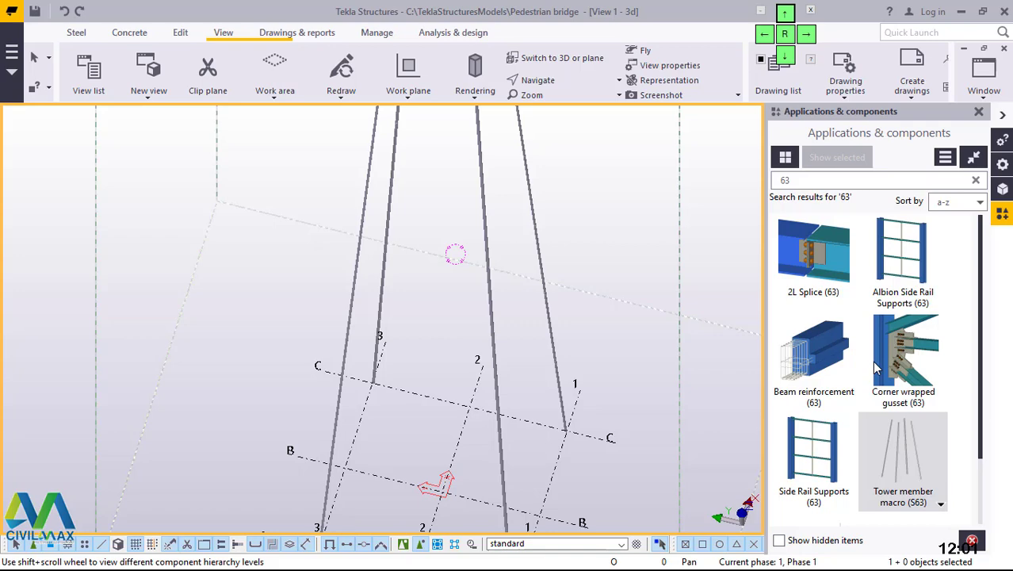
{"action": "scroll", "coordinate": [493, 403], "scroll_direction": "up", "scroll_amount": 3}
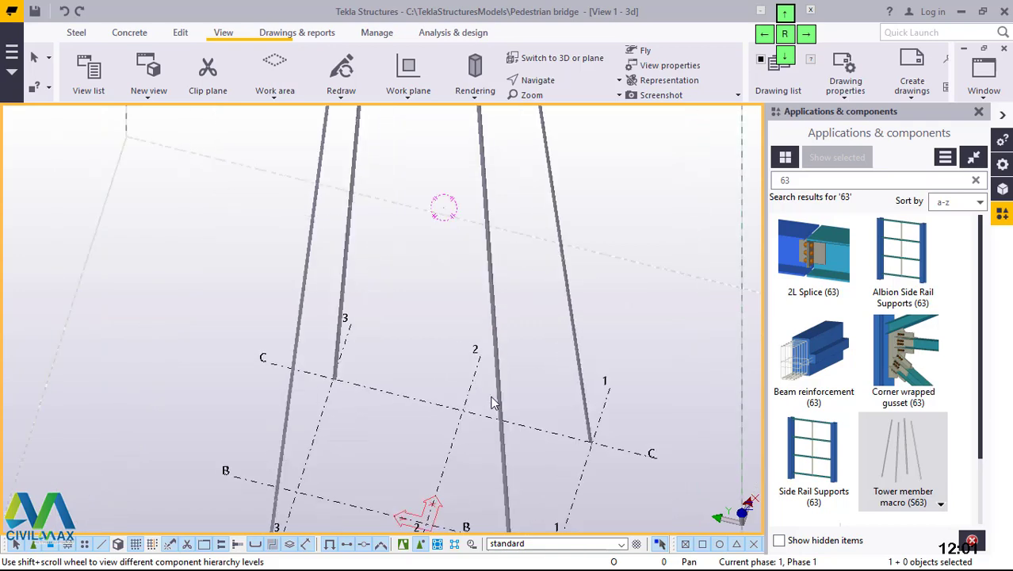
Search the component catalog for "spli" and start the L splice (175) connection.
{"action": "double_click", "coordinate": [786, 180]}
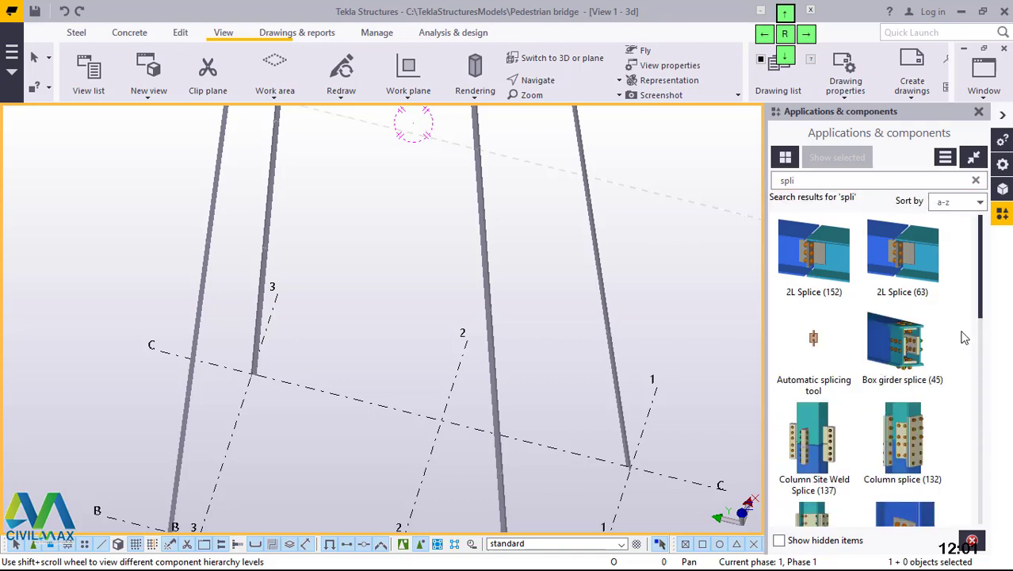
{"action": "scroll", "coordinate": [900, 359], "scroll_direction": "down", "scroll_amount": 2}
{"action": "scroll", "coordinate": [900, 358], "scroll_direction": "down", "scroll_amount": 2}
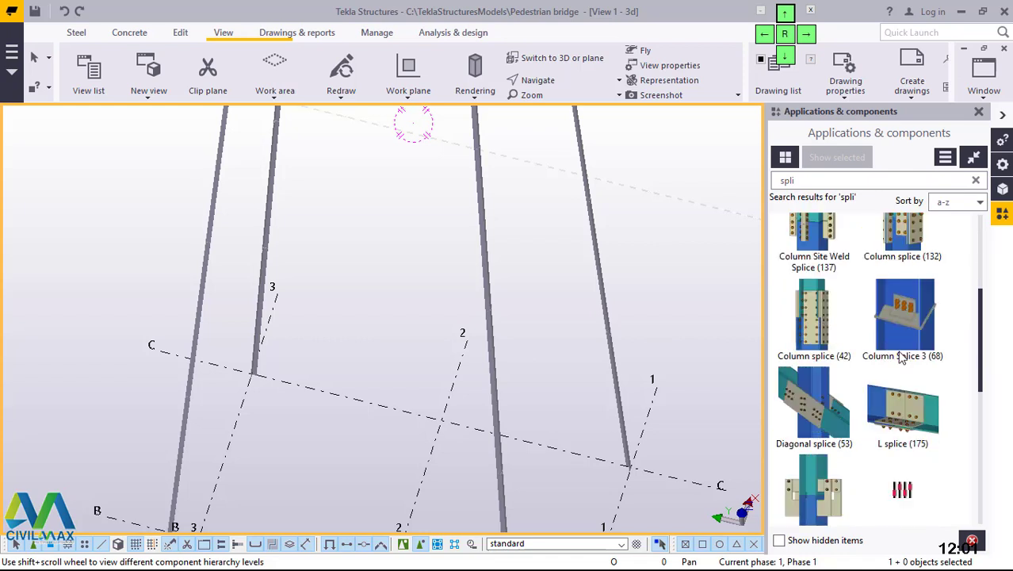
{"action": "left_click", "coordinate": [922, 426]}
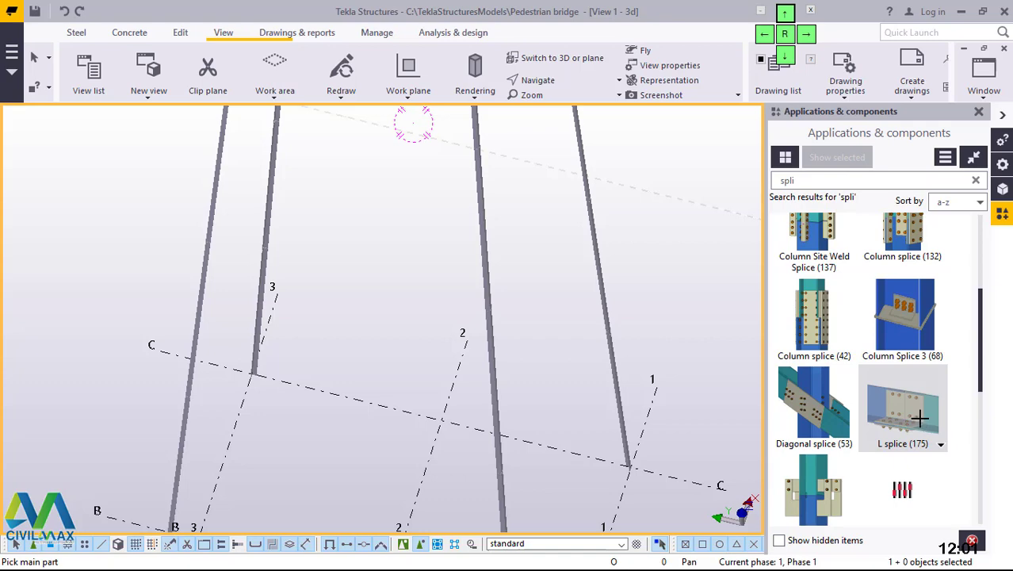
Open the L splice (175) properties and load the saved SPLICE settings.
{"action": "double_click", "coordinate": [919, 418]}
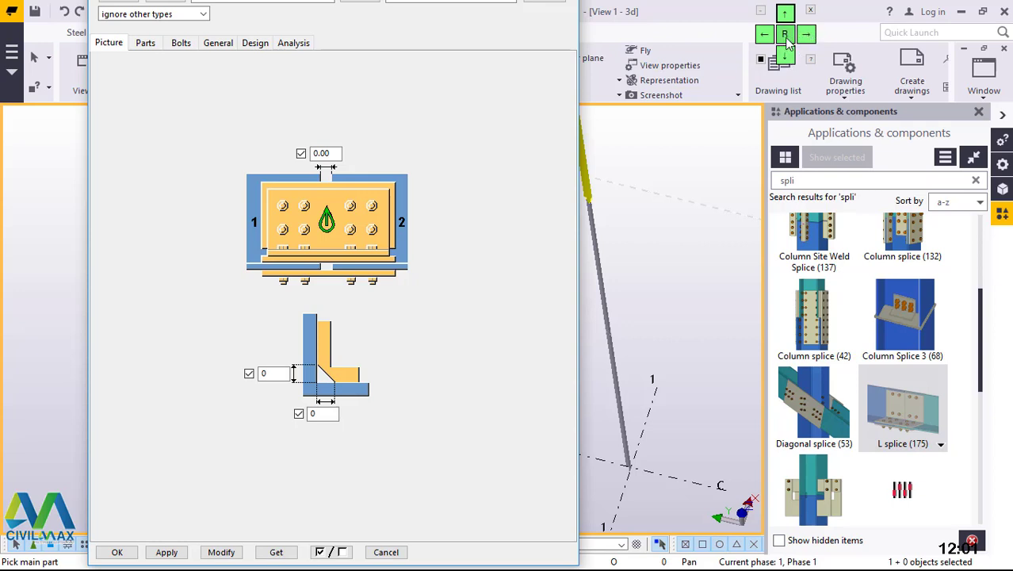
{"action": "left_click_drag", "start_coordinate": [825, 22], "coordinate": [485, 121]}
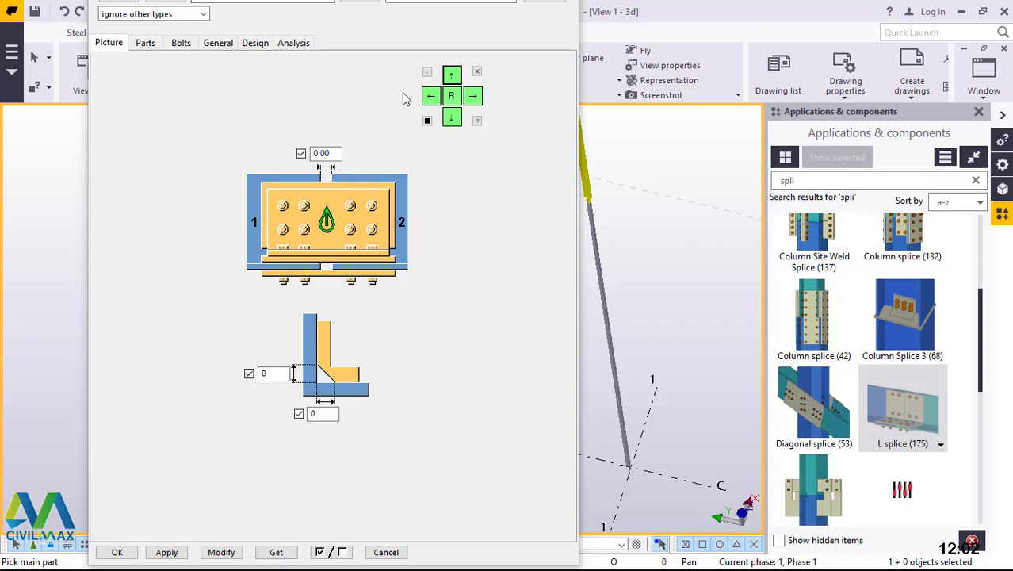
{"action": "left_click", "coordinate": [453, 119]}
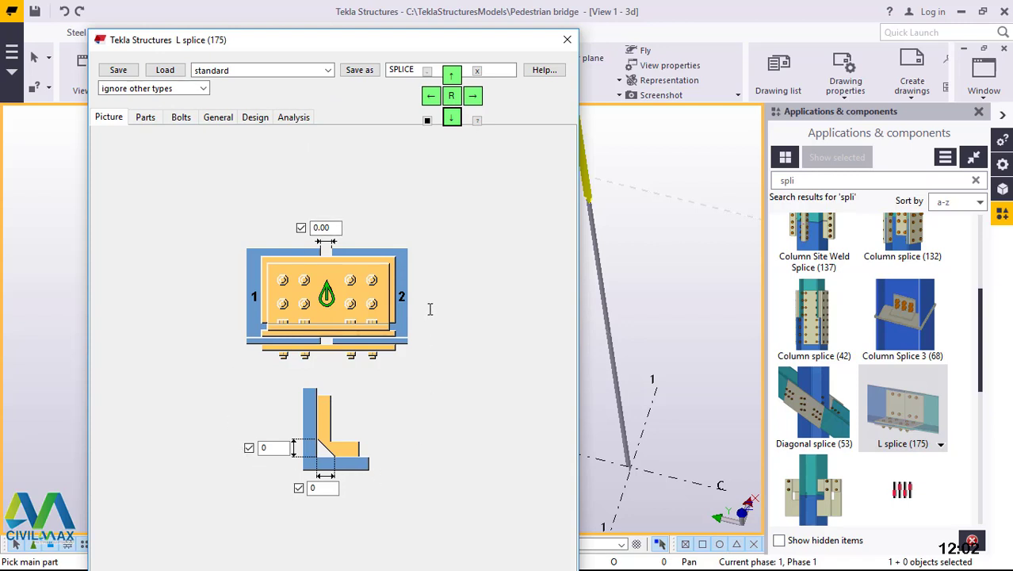
{"action": "left_click", "coordinate": [329, 71]}
{"action": "left_click", "coordinate": [230, 130]}
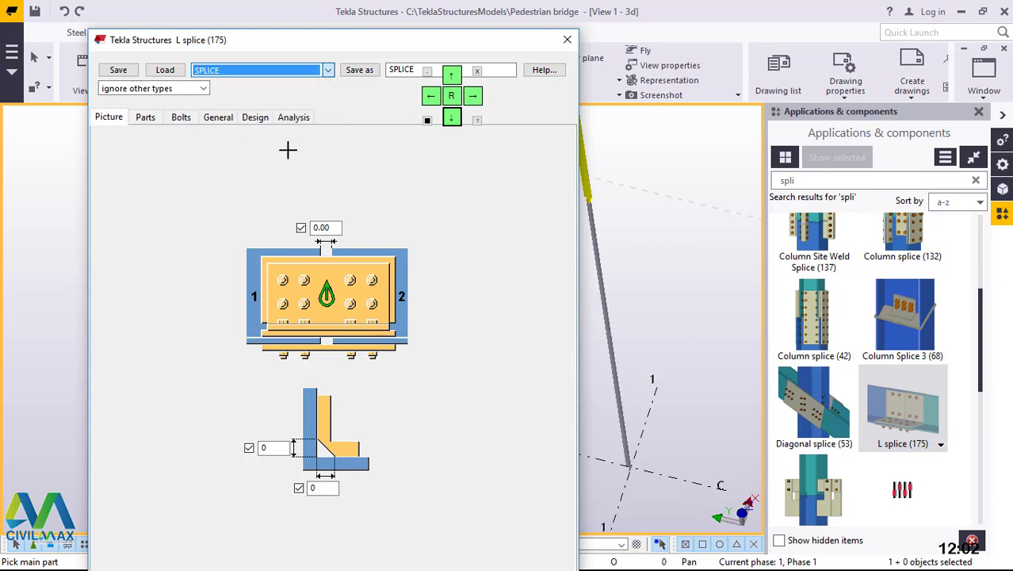
{"action": "left_click", "coordinate": [165, 71]}
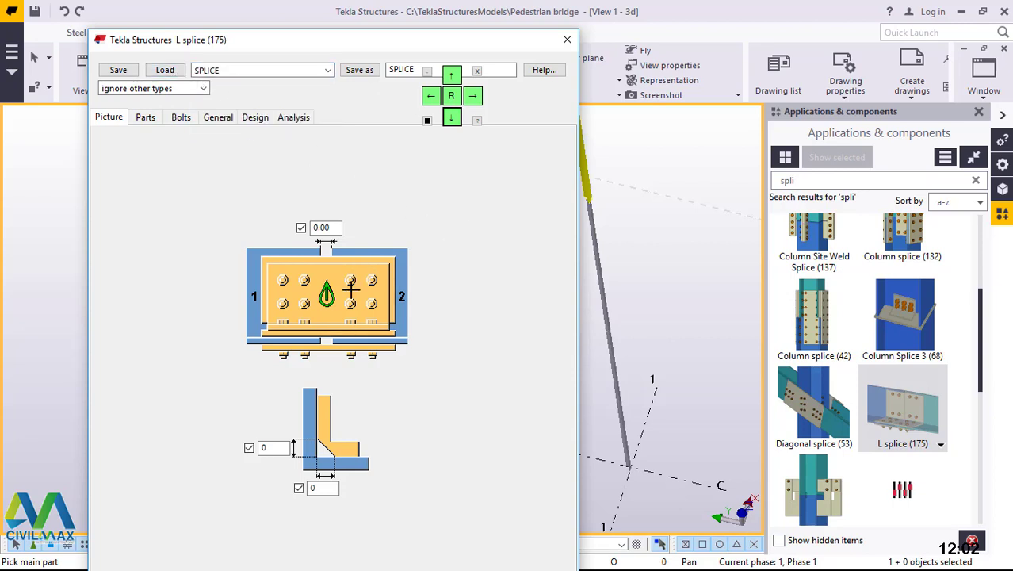
Examine the L splice's bolt size and spacing, general, design, parts and picture settings.
{"action": "left_click", "coordinate": [179, 117]}
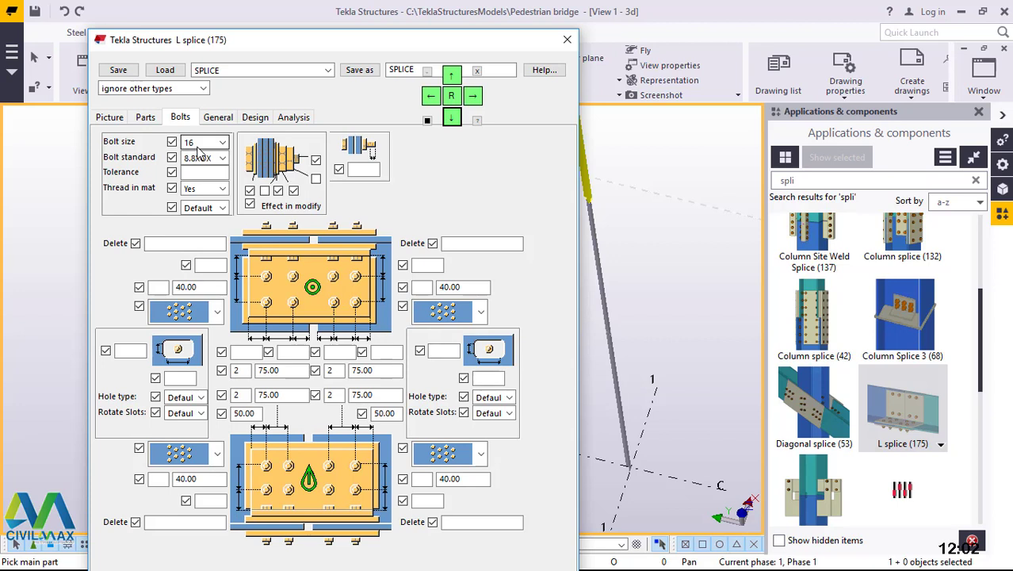
{"action": "left_click", "coordinate": [222, 143]}
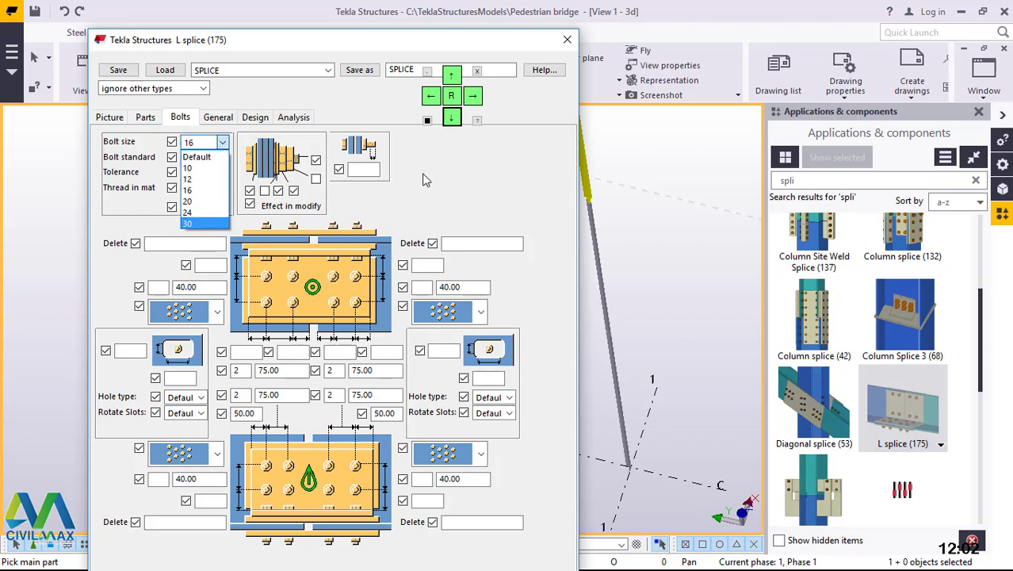
{"action": "left_click", "coordinate": [432, 174]}
{"action": "double_click", "coordinate": [366, 394]}
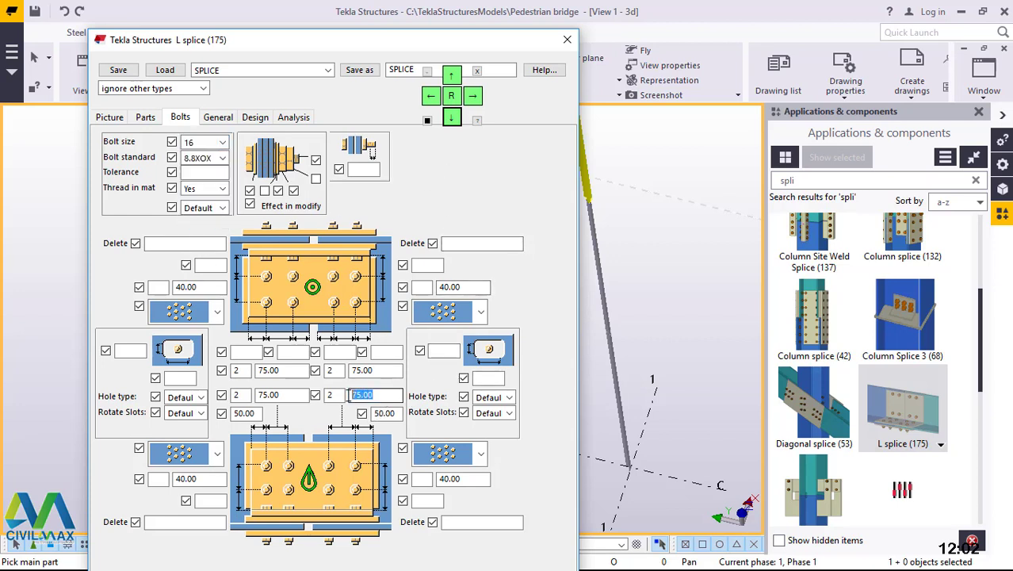
{"action": "left_click", "coordinate": [218, 117]}
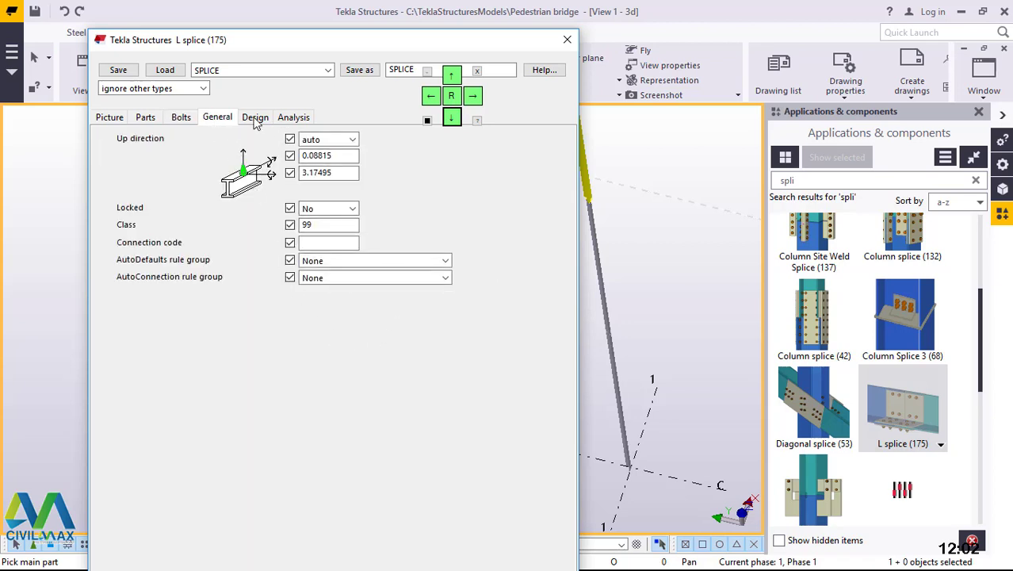
{"action": "left_click", "coordinate": [255, 118]}
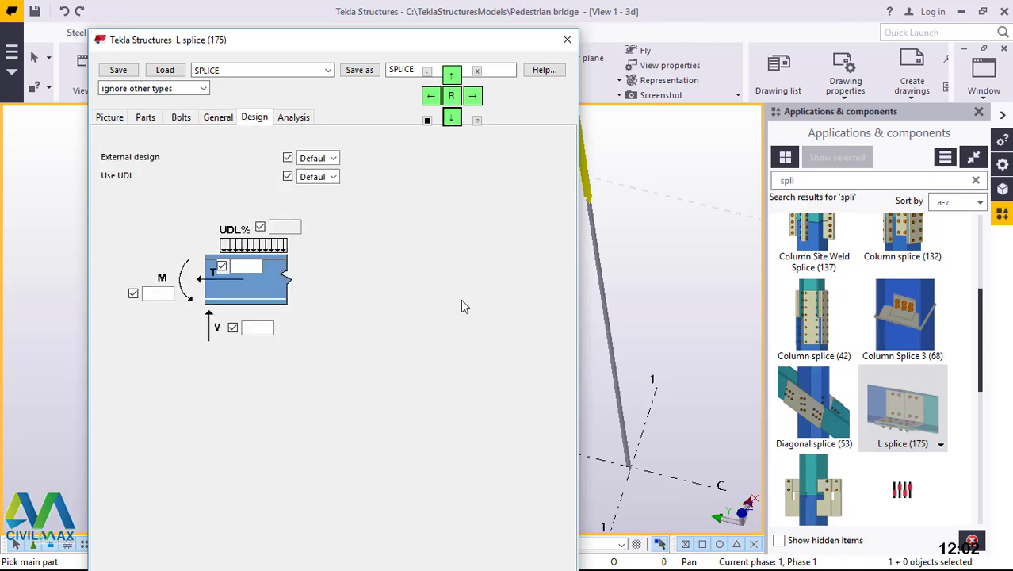
{"action": "left_click", "coordinate": [180, 118]}
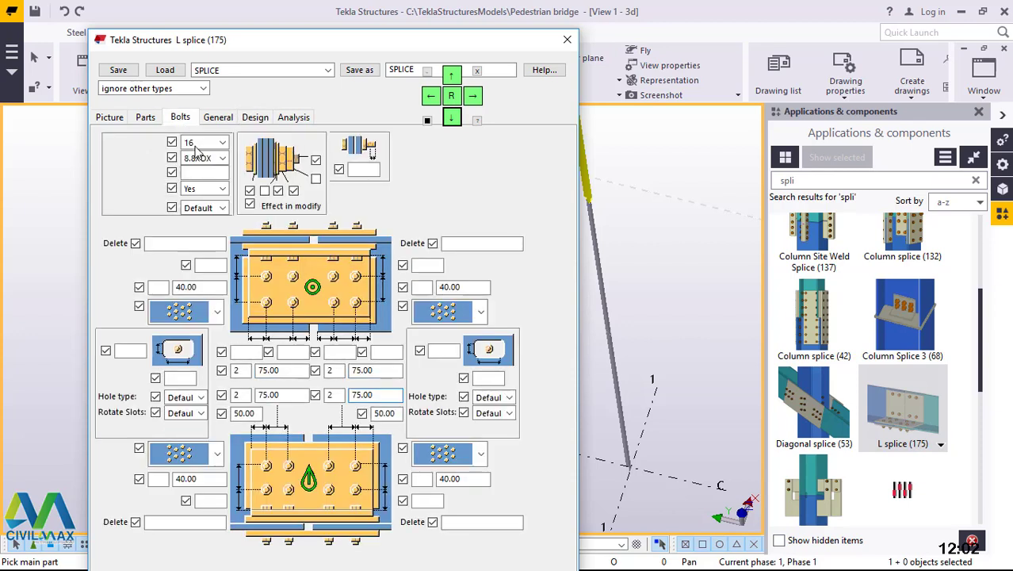
{"action": "left_click", "coordinate": [144, 118]}
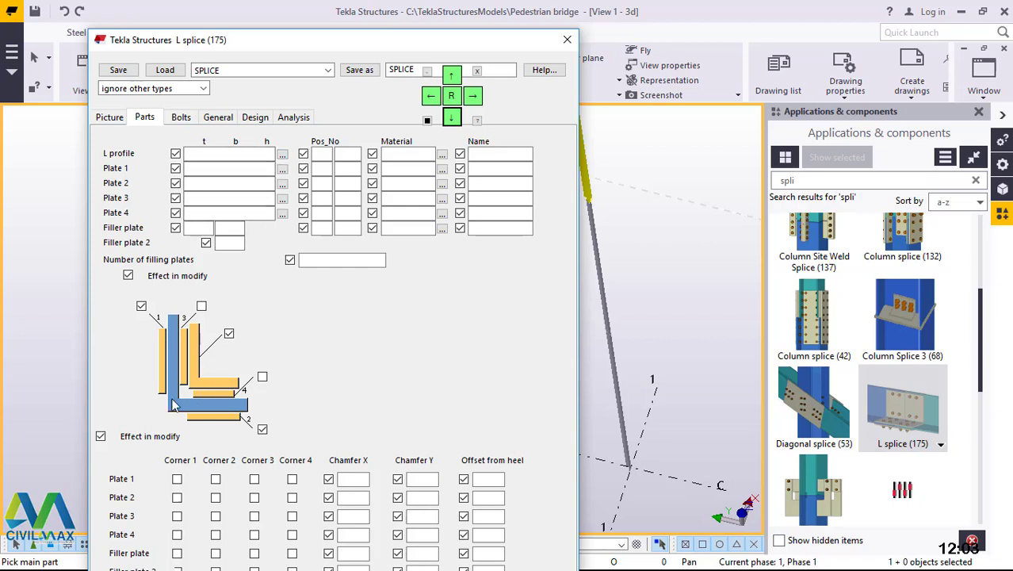
{"action": "left_click", "coordinate": [111, 119]}
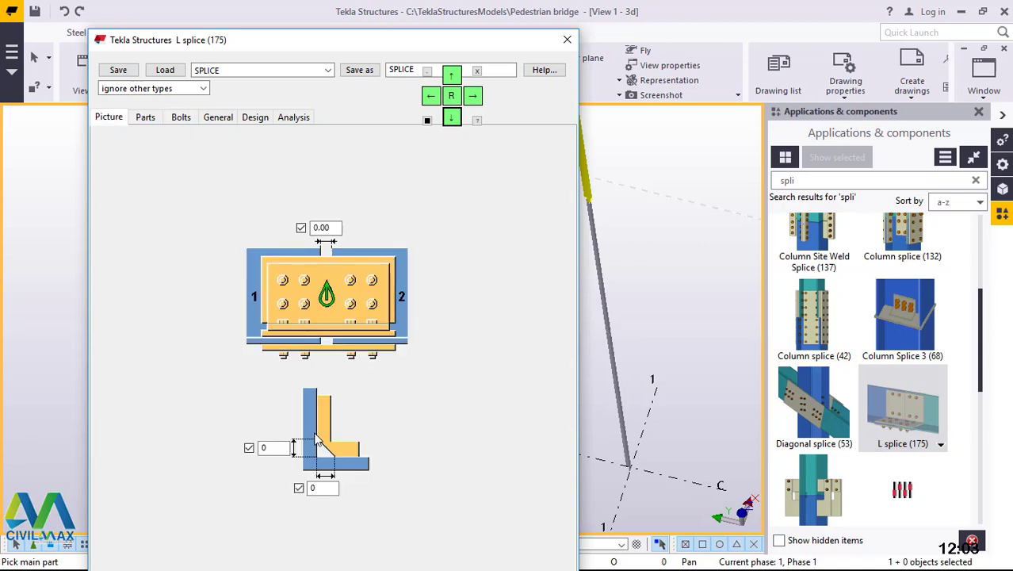
Apply the loaded SPLICE settings to the L splice and close its properties.
{"action": "left_click", "coordinate": [452, 77]}
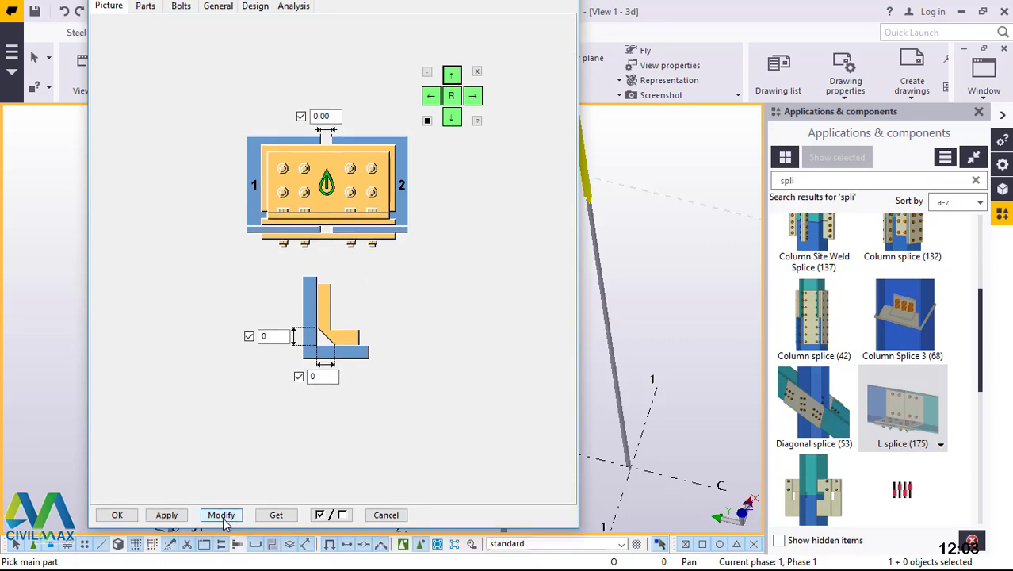
{"action": "left_click", "coordinate": [222, 516]}
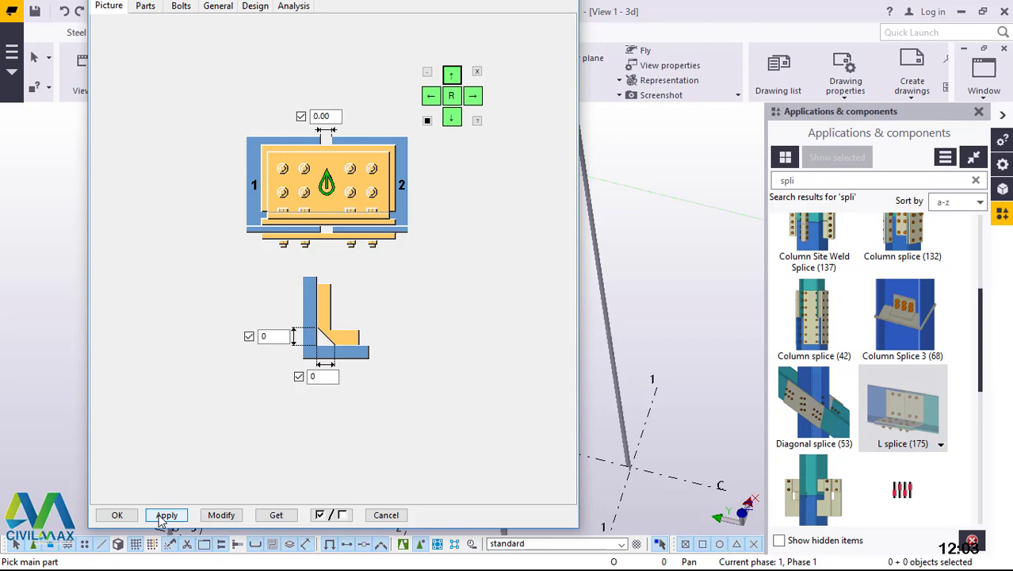
{"action": "left_click", "coordinate": [117, 515]}
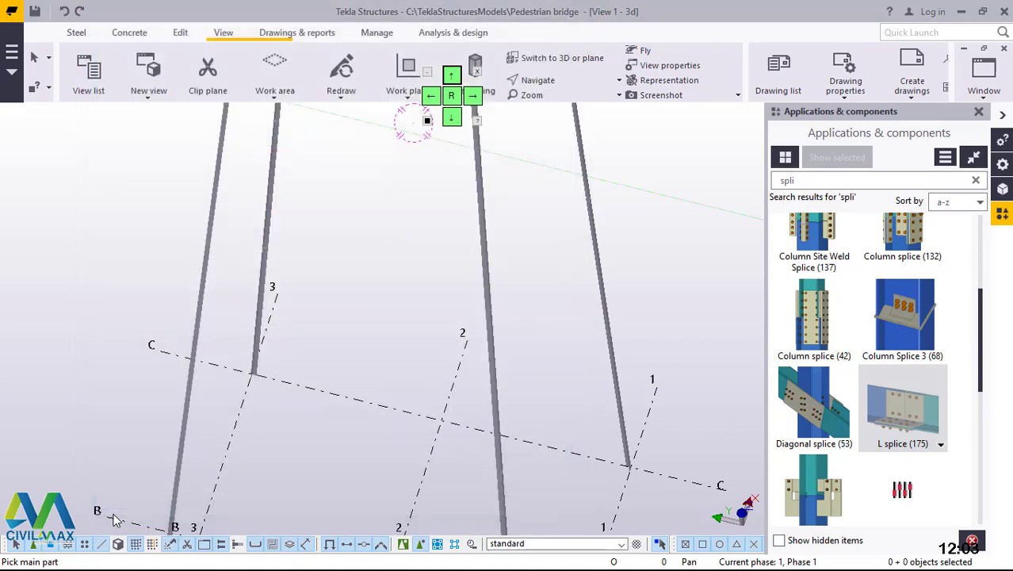
Join the lowest joint of the front leg on the grid 1 side with an L splice, upper member as main part and lower as secondary.
{"action": "scroll", "coordinate": [507, 293], "scroll_direction": "up", "scroll_amount": 5}
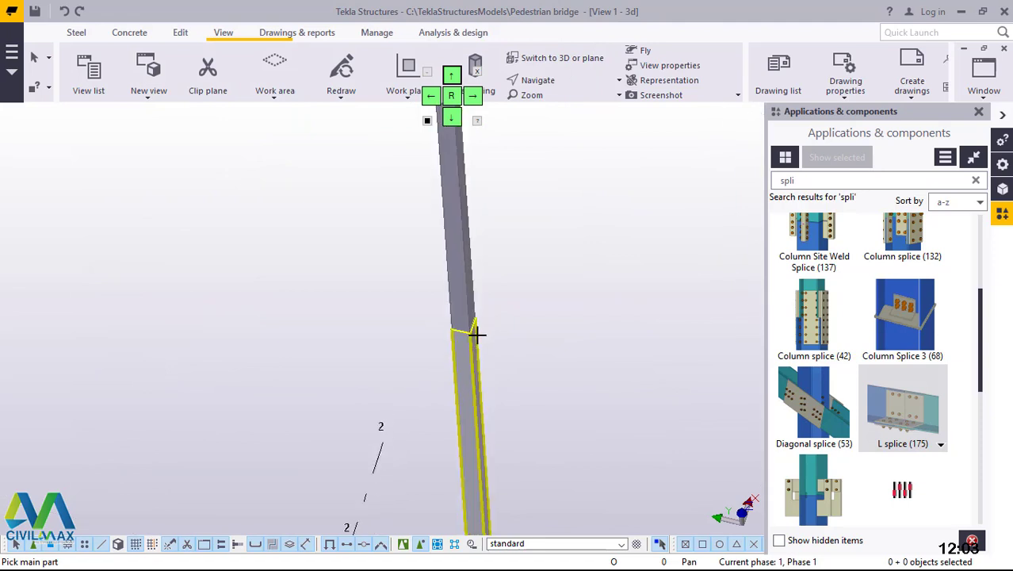
{"action": "scroll", "coordinate": [468, 329], "scroll_direction": "up", "scroll_amount": 5}
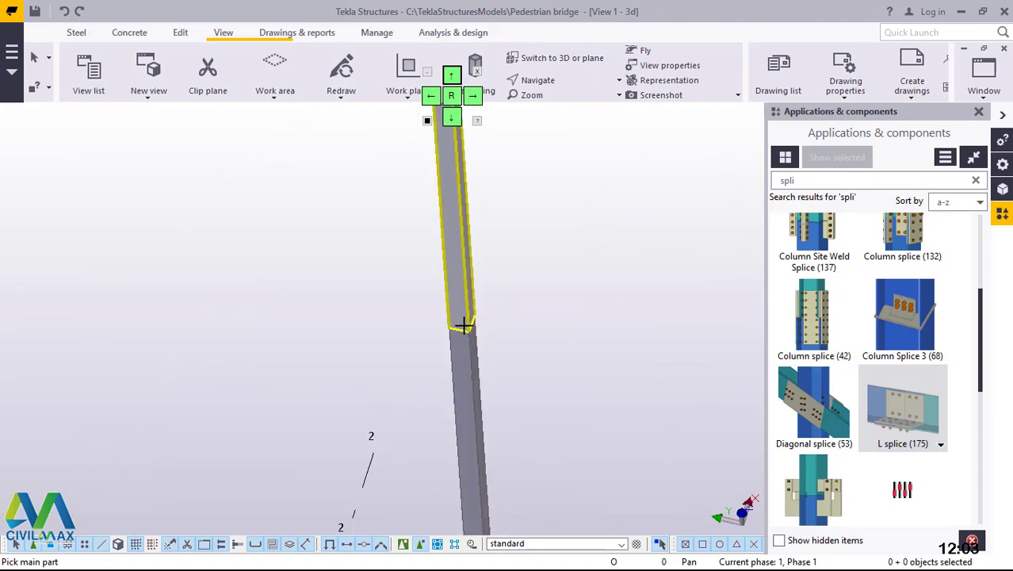
{"action": "left_click", "coordinate": [452, 288]}
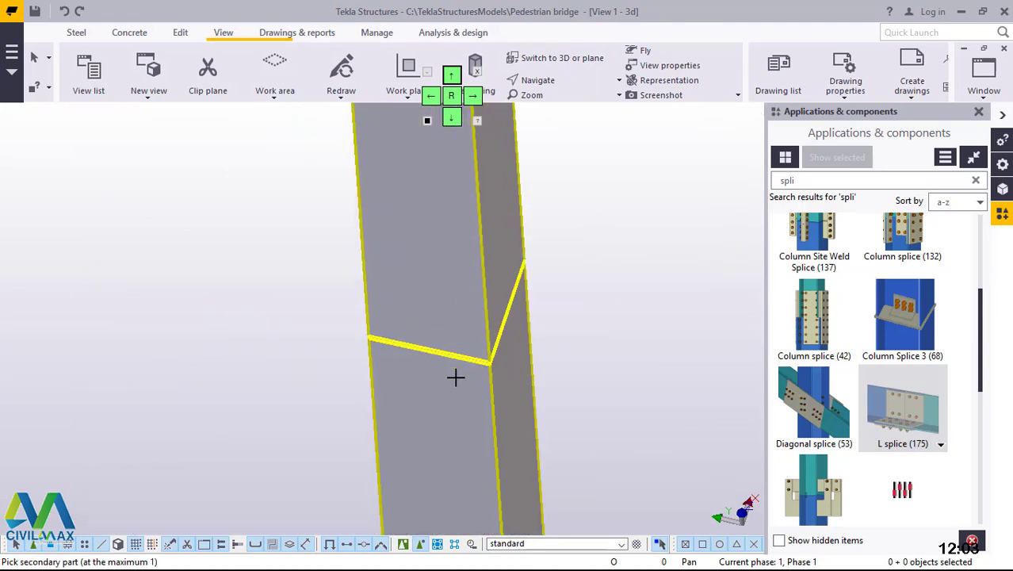
{"action": "left_click", "coordinate": [455, 377]}
{"action": "scroll", "coordinate": [531, 390], "scroll_direction": "down", "scroll_amount": 6}
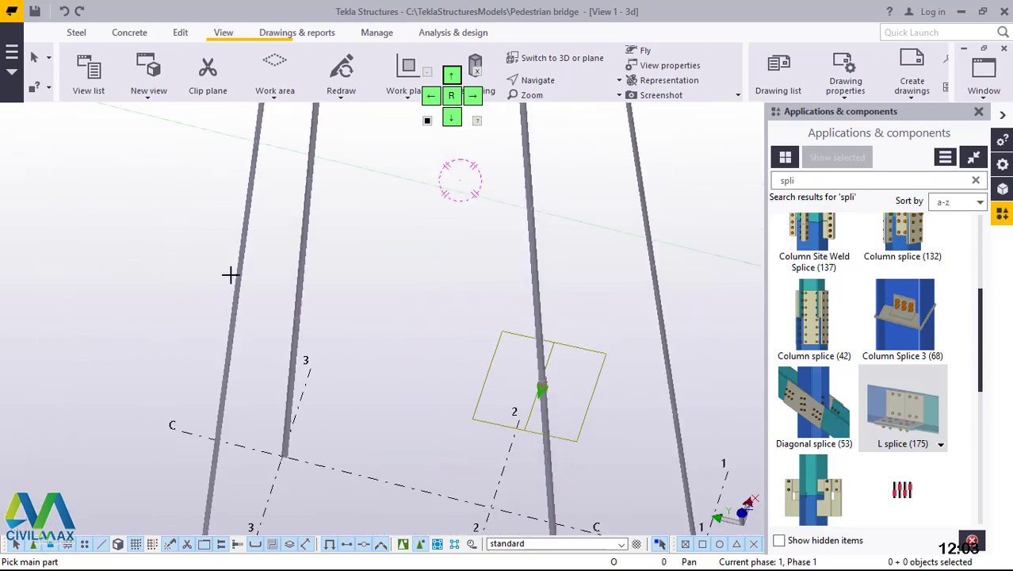
Add L splices at the lowest joints of the two legs on the grid 3 side, front leg first and C/3 leg second.
{"action": "scroll", "coordinate": [108, 268], "scroll_direction": "up", "scroll_amount": 5}
{"action": "left_click", "coordinate": [142, 178]}
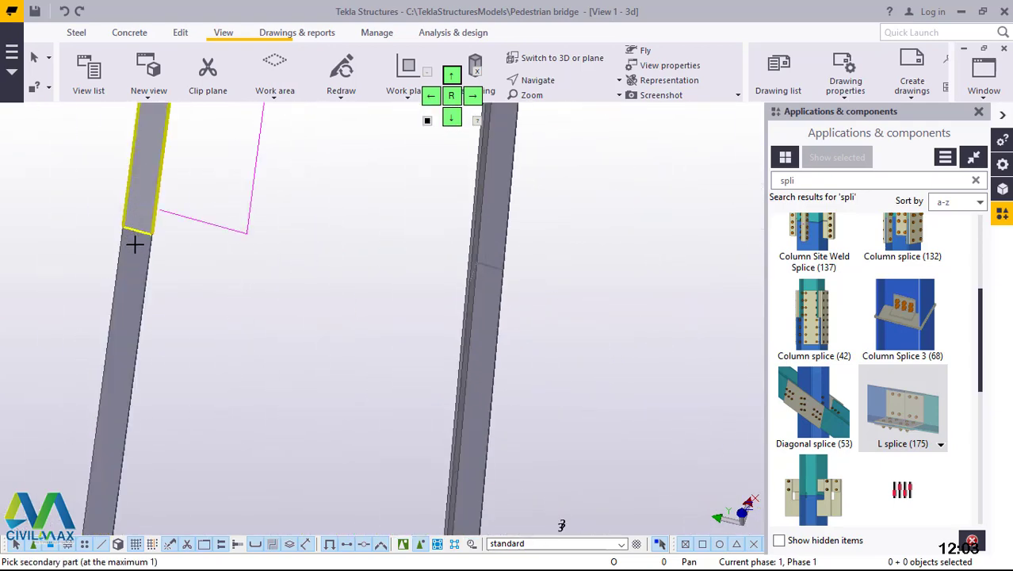
{"action": "left_click", "coordinate": [136, 248]}
{"action": "scroll", "coordinate": [272, 421], "scroll_direction": "down", "scroll_amount": 3}
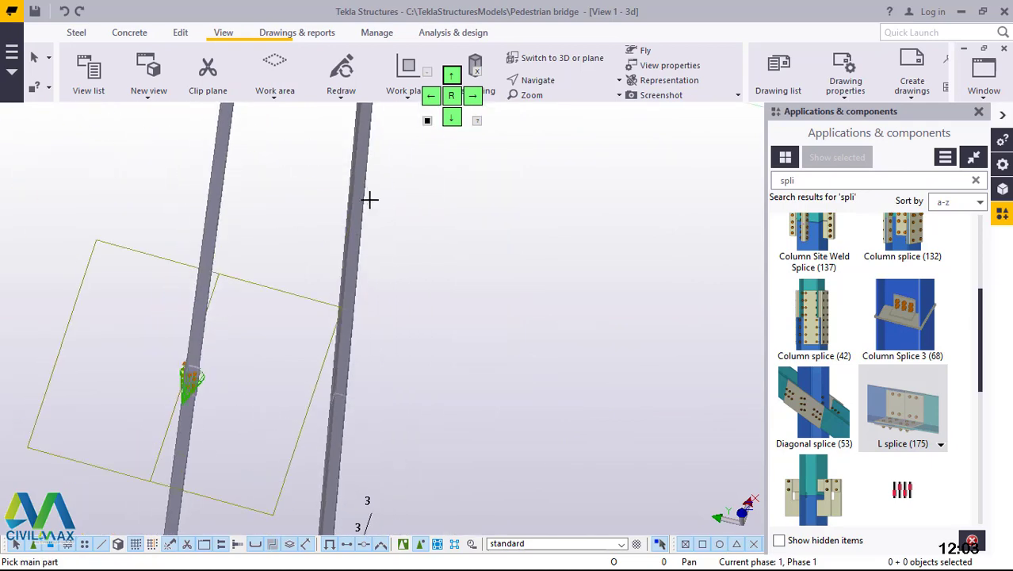
{"action": "scroll", "coordinate": [333, 416], "scroll_direction": "up", "scroll_amount": 4}
{"action": "left_click", "coordinate": [338, 424]}
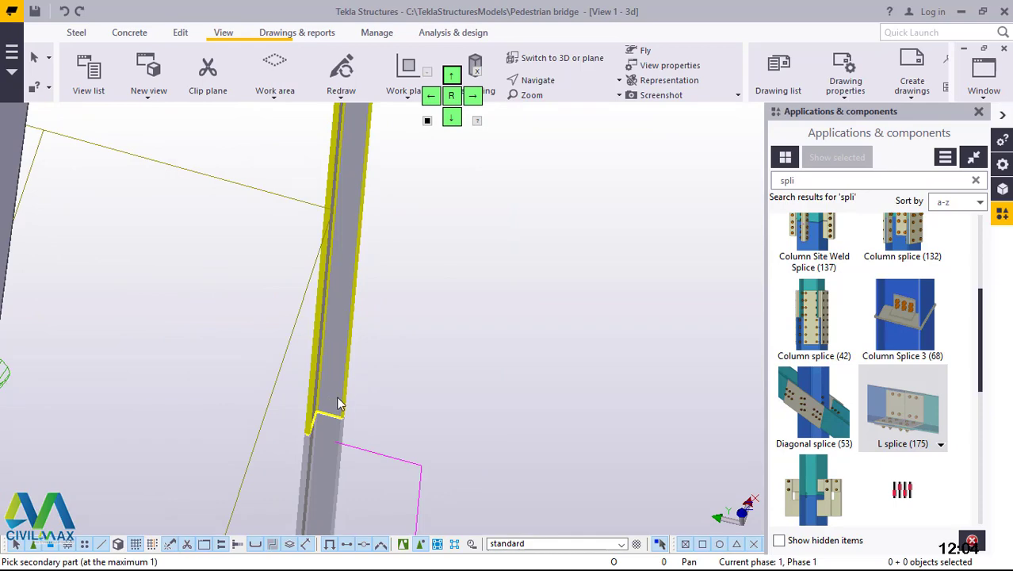
{"action": "left_click", "coordinate": [340, 403]}
{"action": "scroll", "coordinate": [262, 371], "scroll_direction": "down", "scroll_amount": 4}
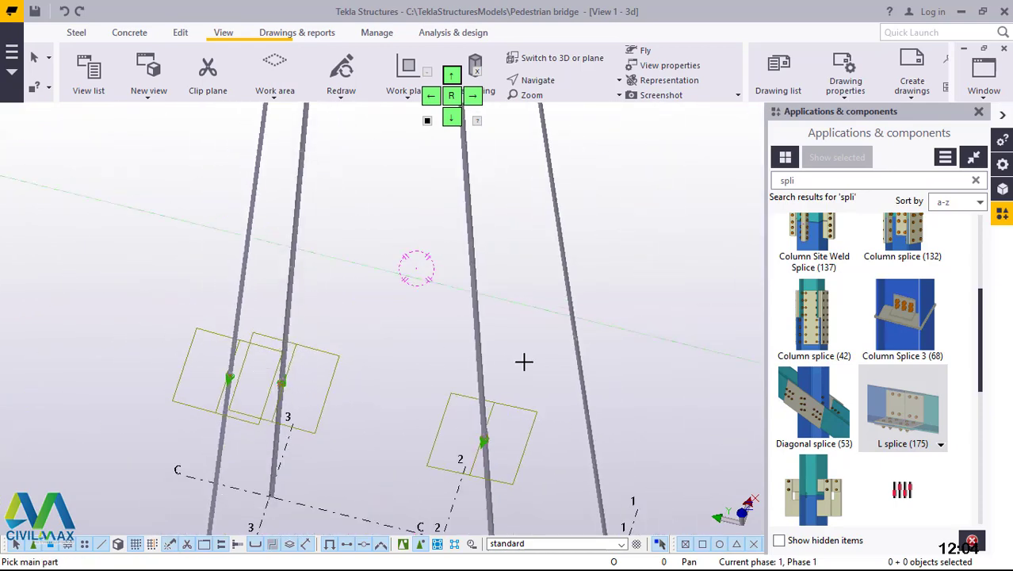
Add an L splice between the two members meeting at the lowest joint of the C/1 leg.
{"action": "scroll", "coordinate": [569, 332], "scroll_direction": "up", "scroll_amount": 4}
{"action": "scroll", "coordinate": [591, 347], "scroll_direction": "up", "scroll_amount": 3}
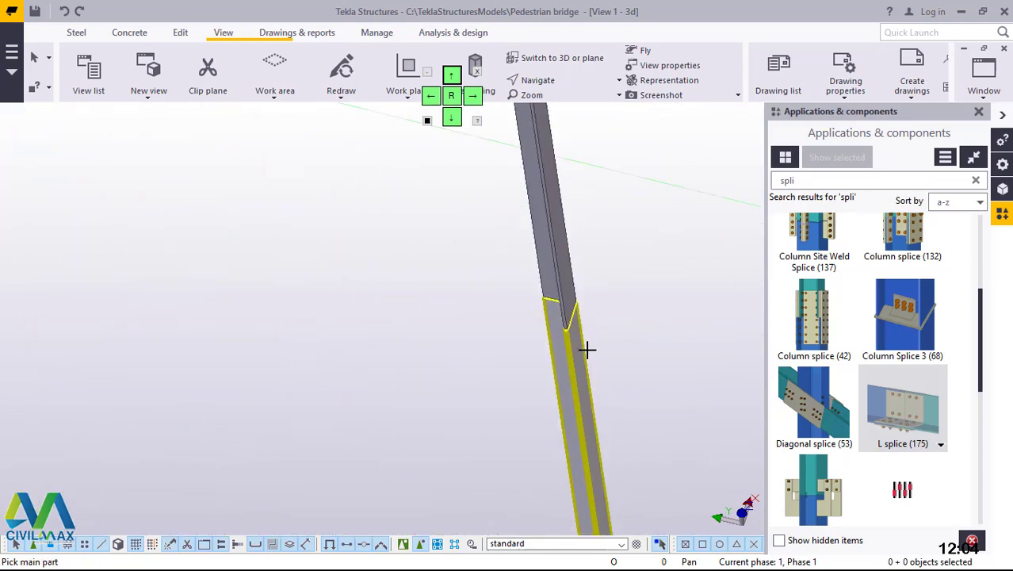
{"action": "left_click", "coordinate": [540, 258]}
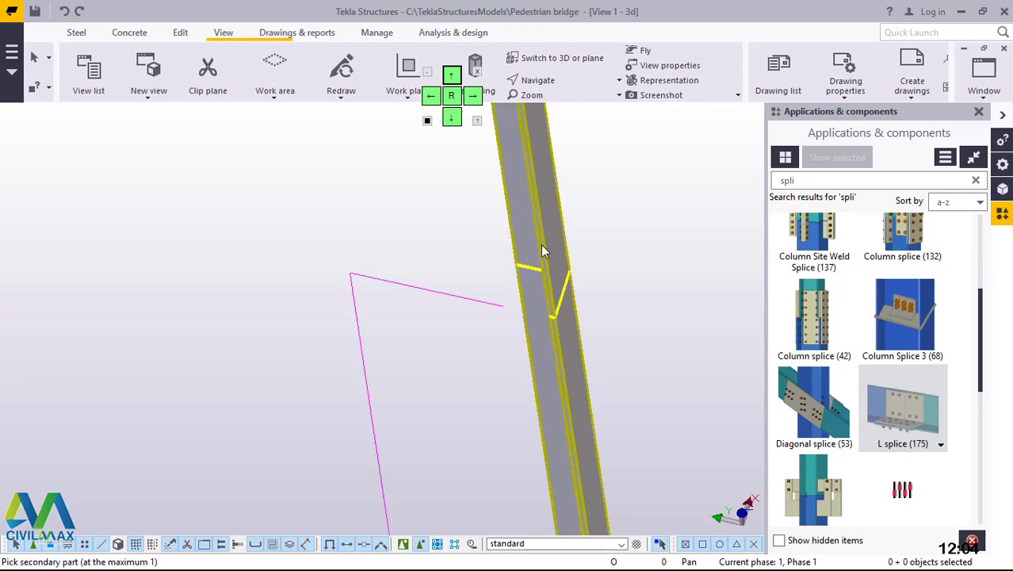
{"action": "left_click", "coordinate": [542, 346]}
{"action": "scroll", "coordinate": [547, 446], "scroll_direction": "down", "scroll_amount": 2}
{"action": "scroll", "coordinate": [547, 445], "scroll_direction": "down", "scroll_amount": 2}
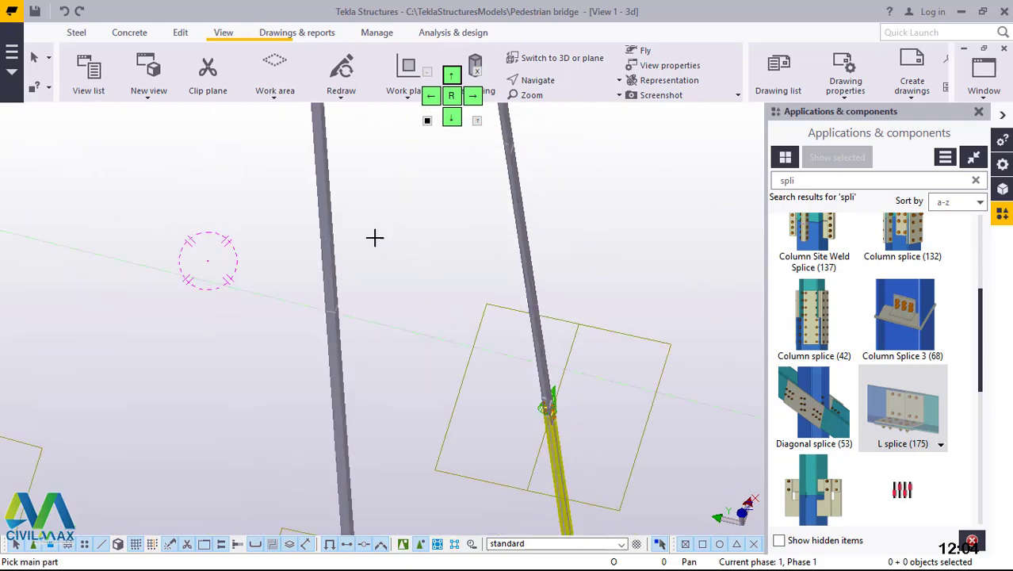
Add an L splice at the second joint from the base on the front leg of the grid 1 side.
{"action": "middle_click_drag", "start_coordinate": [376, 235], "coordinate": [428, 301]}
{"action": "scroll", "coordinate": [394, 416], "scroll_direction": "up", "scroll_amount": 2}
{"action": "scroll", "coordinate": [393, 428], "scroll_direction": "up", "scroll_amount": 2}
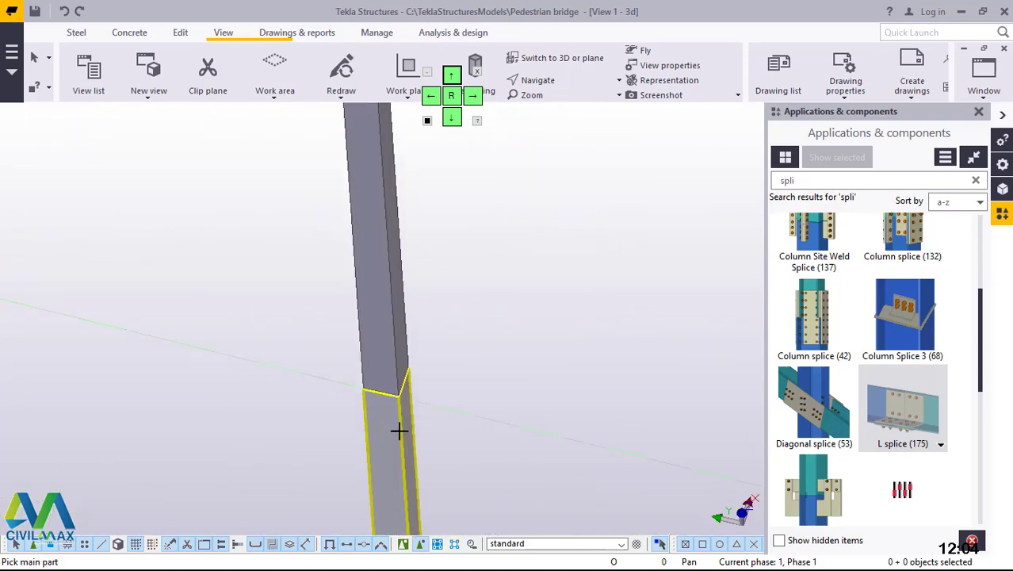
{"action": "left_click", "coordinate": [395, 349]}
{"action": "left_click", "coordinate": [395, 365]}
{"action": "scroll", "coordinate": [376, 418], "scroll_direction": "down", "scroll_amount": 4}
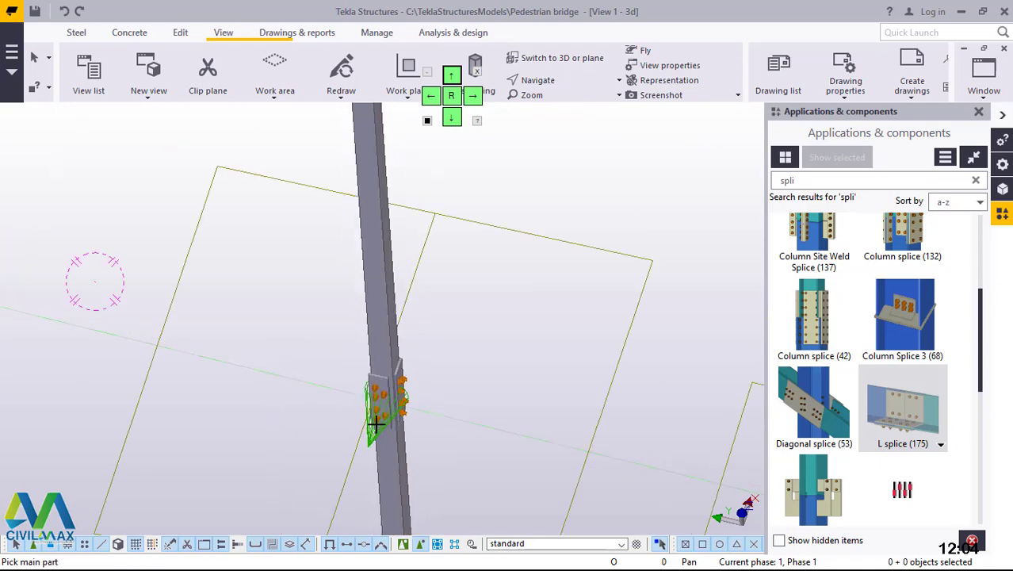
Add an L splice at the second joint from the base on the C/1 leg.
{"action": "scroll", "coordinate": [523, 274], "scroll_direction": "up", "scroll_amount": 3}
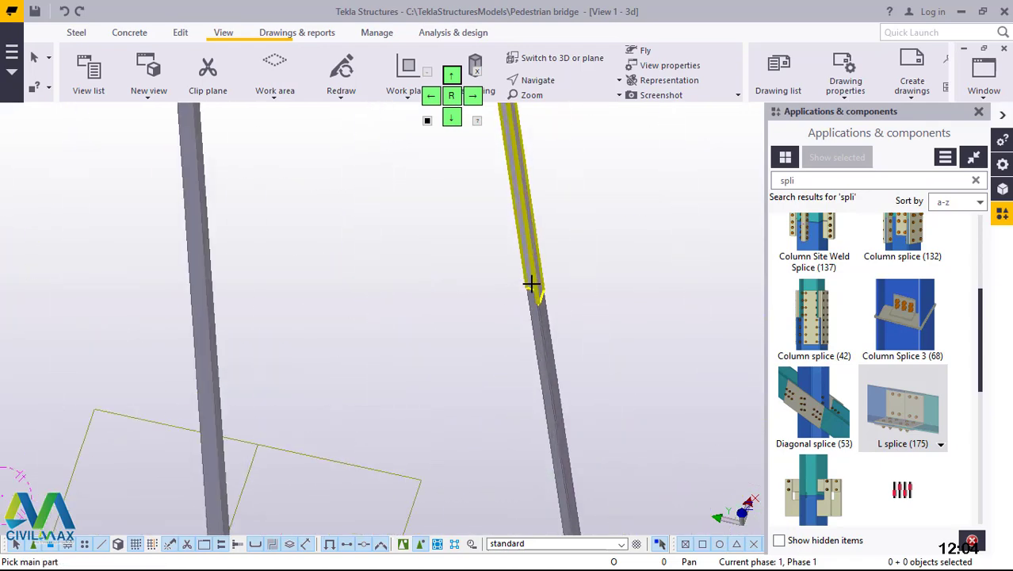
{"action": "left_click", "coordinate": [543, 270]}
{"action": "left_click", "coordinate": [520, 405]}
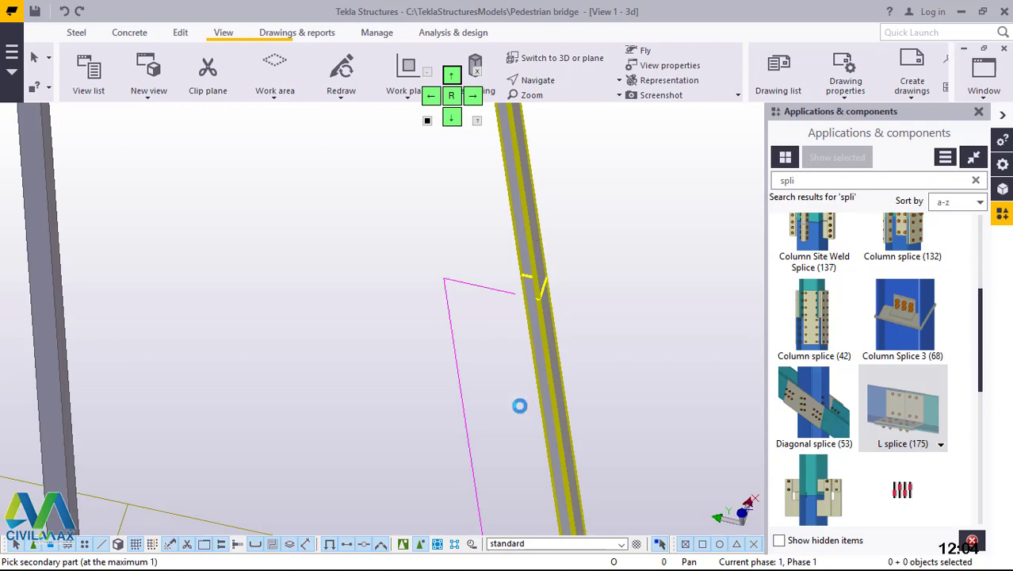
{"action": "scroll", "coordinate": [529, 428], "scroll_direction": "down", "scroll_amount": 2}
{"action": "scroll", "coordinate": [401, 224], "scroll_direction": "down", "scroll_amount": 3}
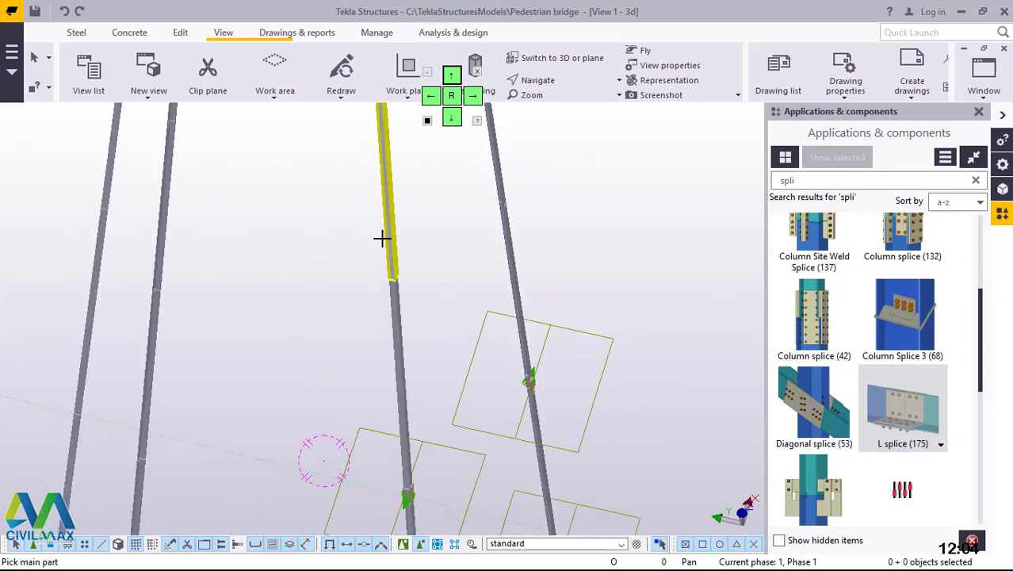
Add L splices at the third joints from the base on both grid 1 side legs, front leg first and C/1 leg second.
{"action": "scroll", "coordinate": [392, 302], "scroll_direction": "up", "scroll_amount": 3}
{"action": "left_click", "coordinate": [382, 309]}
{"action": "left_click", "coordinate": [383, 340]}
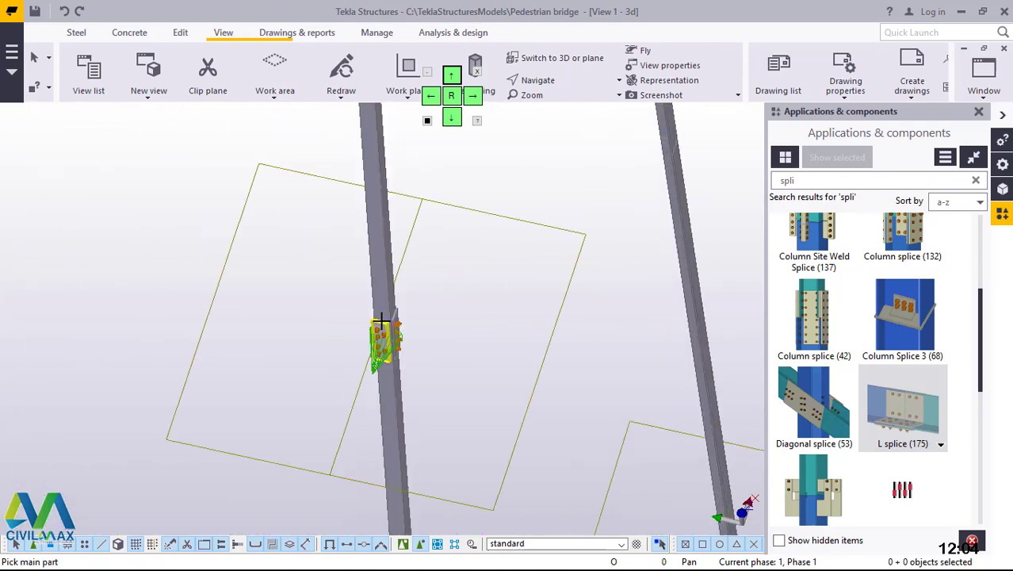
{"action": "scroll", "coordinate": [452, 407], "scroll_direction": "down", "scroll_amount": 3}
{"action": "scroll", "coordinate": [536, 278], "scroll_direction": "up", "scroll_amount": 4}
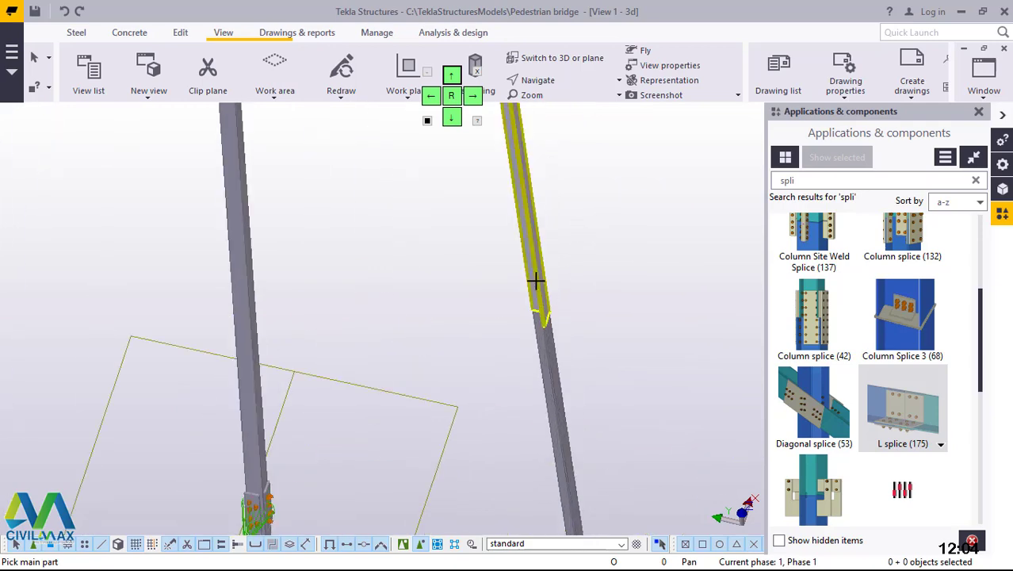
{"action": "left_click", "coordinate": [552, 346]}
{"action": "left_click", "coordinate": [545, 350]}
{"action": "scroll", "coordinate": [561, 384], "scroll_direction": "down", "scroll_amount": 5}
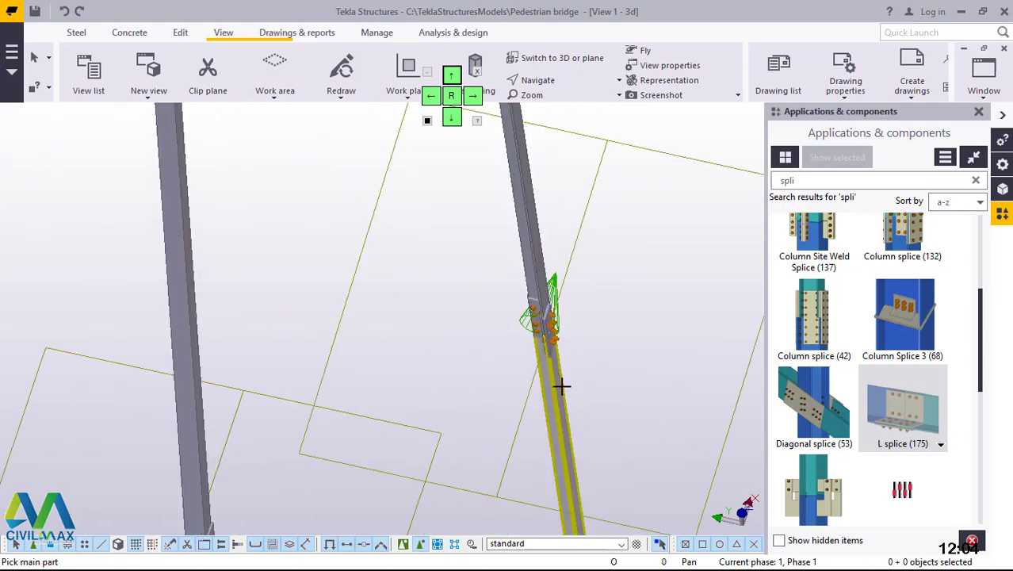
{"action": "scroll", "coordinate": [249, 410], "scroll_direction": "down", "scroll_amount": 2}
Add L splices at the third joints from the base on the front and C/3 legs of the grid 3 side.
{"action": "scroll", "coordinate": [269, 440], "scroll_direction": "up", "scroll_amount": 4}
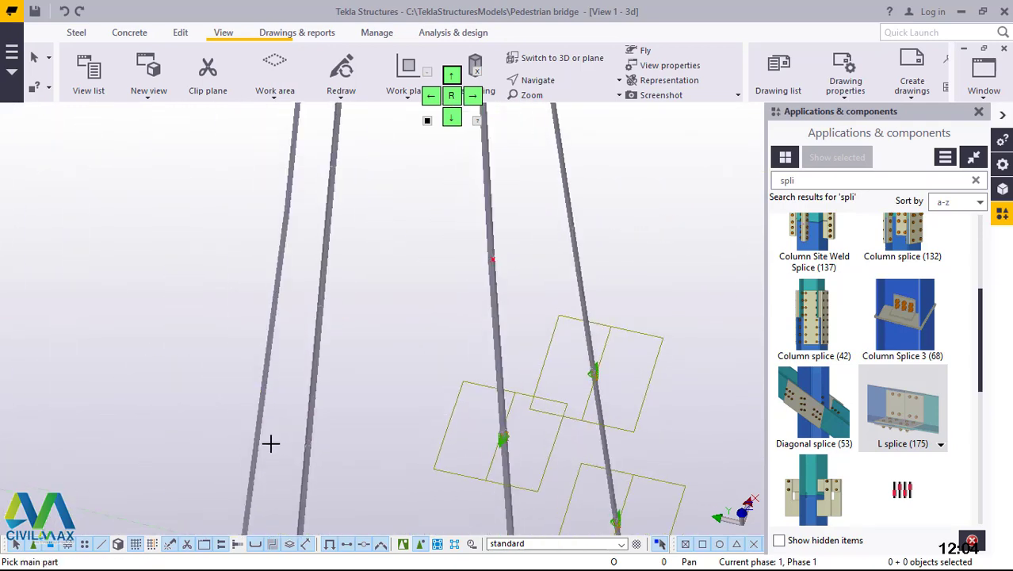
{"action": "left_click", "coordinate": [262, 310]}
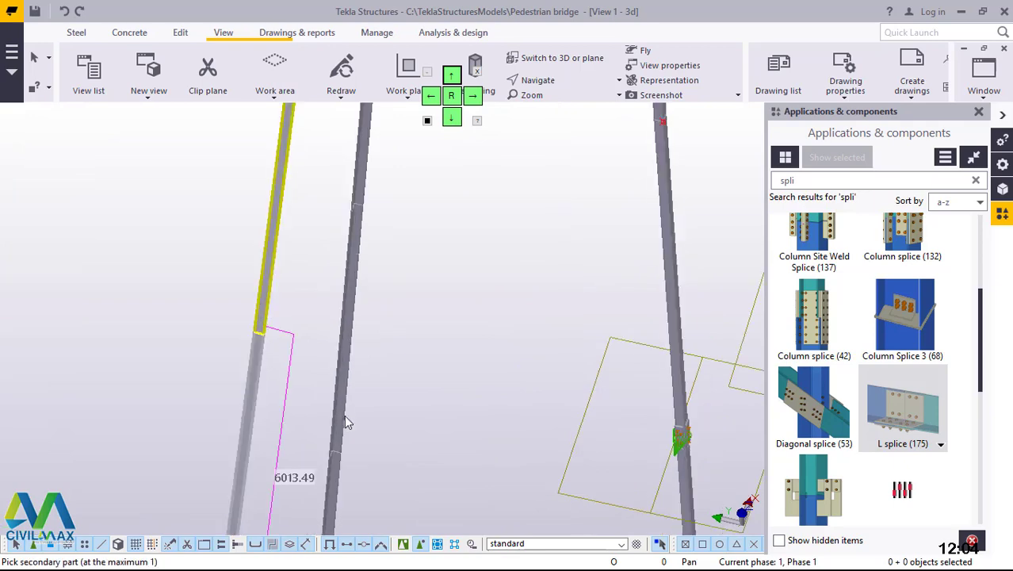
{"action": "left_click", "coordinate": [333, 467]}
{"action": "left_click", "coordinate": [334, 425]}
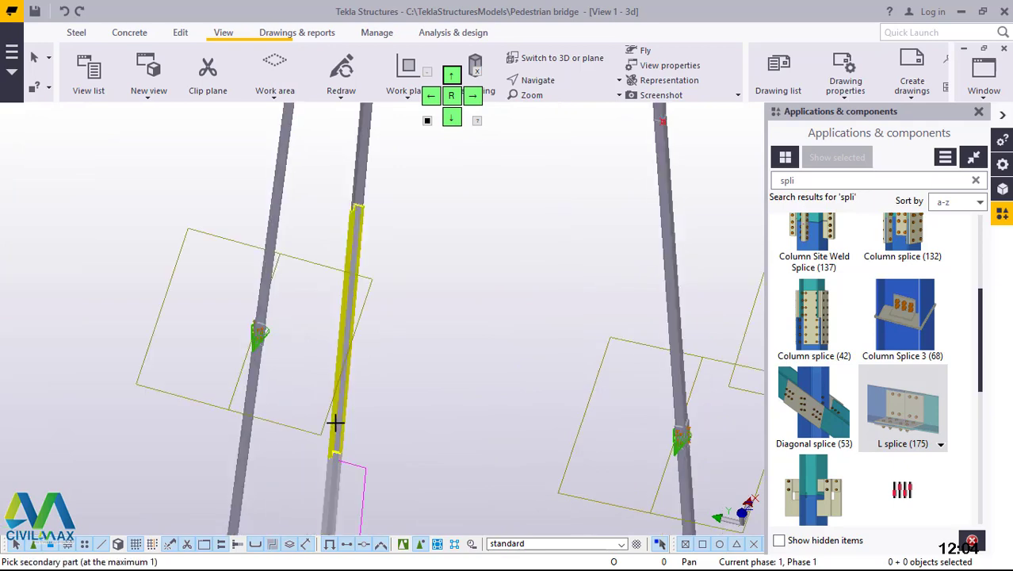
{"action": "left_click", "coordinate": [361, 370]}
{"action": "scroll", "coordinate": [305, 285], "scroll_direction": "down", "scroll_amount": 3}
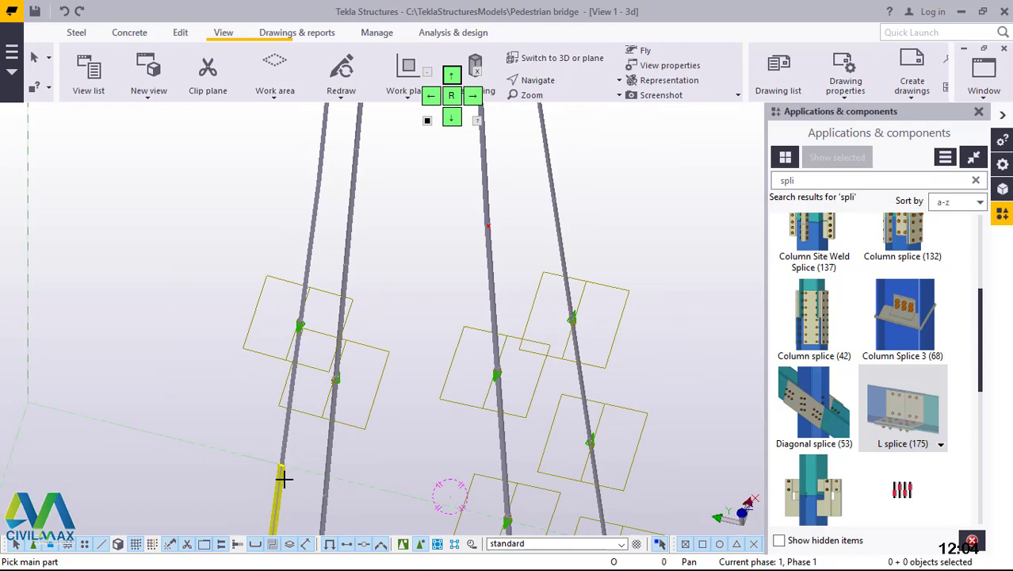
Add L splices at the second joints from the base on the front and C/3 legs, picking the members below and above each joint.
{"action": "scroll", "coordinate": [283, 478], "scroll_direction": "up", "scroll_amount": 5}
{"action": "left_click", "coordinate": [278, 415]}
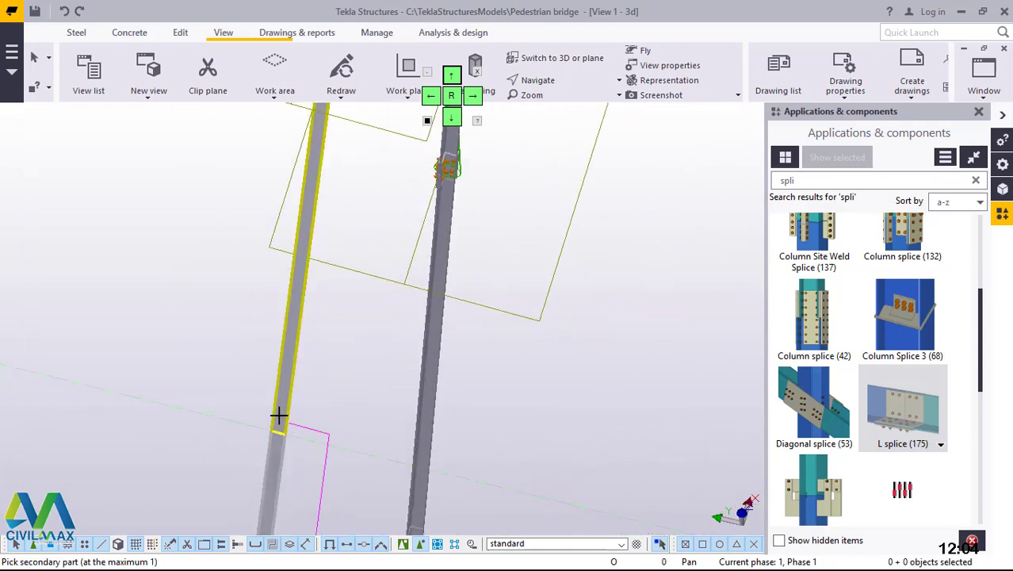
{"action": "left_click", "coordinate": [328, 333]}
{"action": "scroll", "coordinate": [328, 319], "scroll_direction": "down", "scroll_amount": 3}
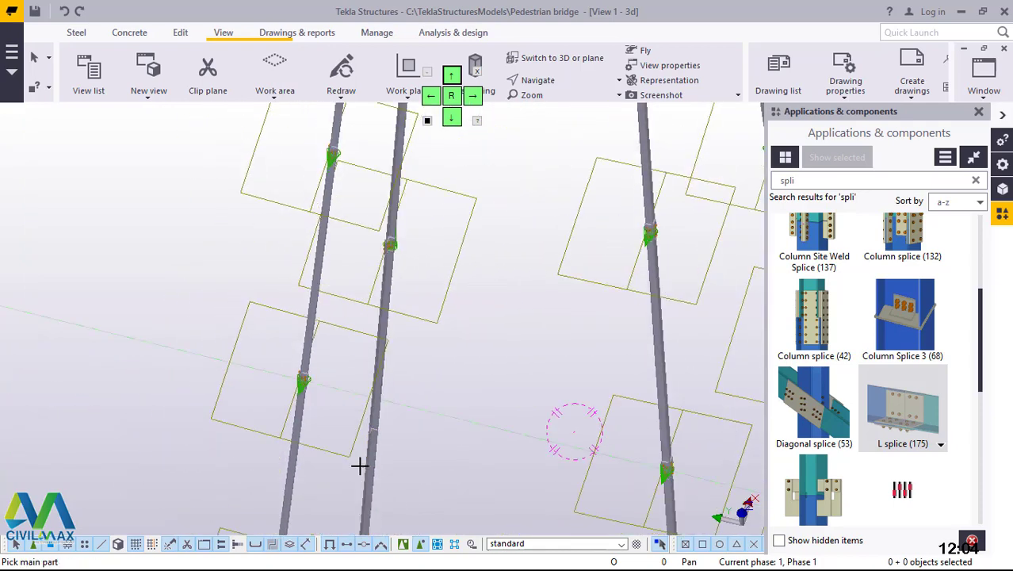
{"action": "scroll", "coordinate": [360, 466], "scroll_direction": "up", "scroll_amount": 5}
{"action": "left_click", "coordinate": [394, 348]}
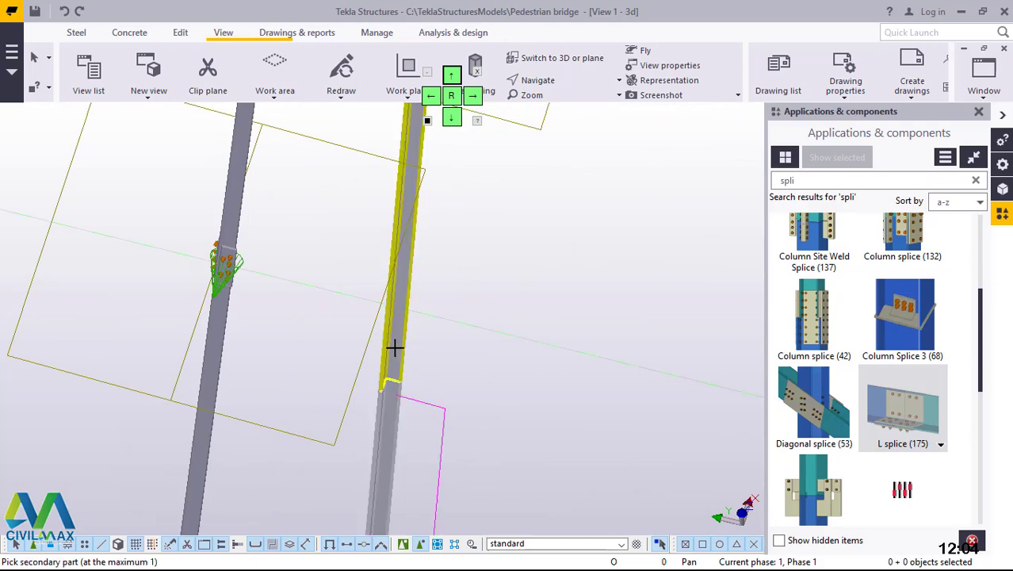
{"action": "left_click", "coordinate": [394, 348]}
{"action": "scroll", "coordinate": [396, 344], "scroll_direction": "down", "scroll_amount": 5}
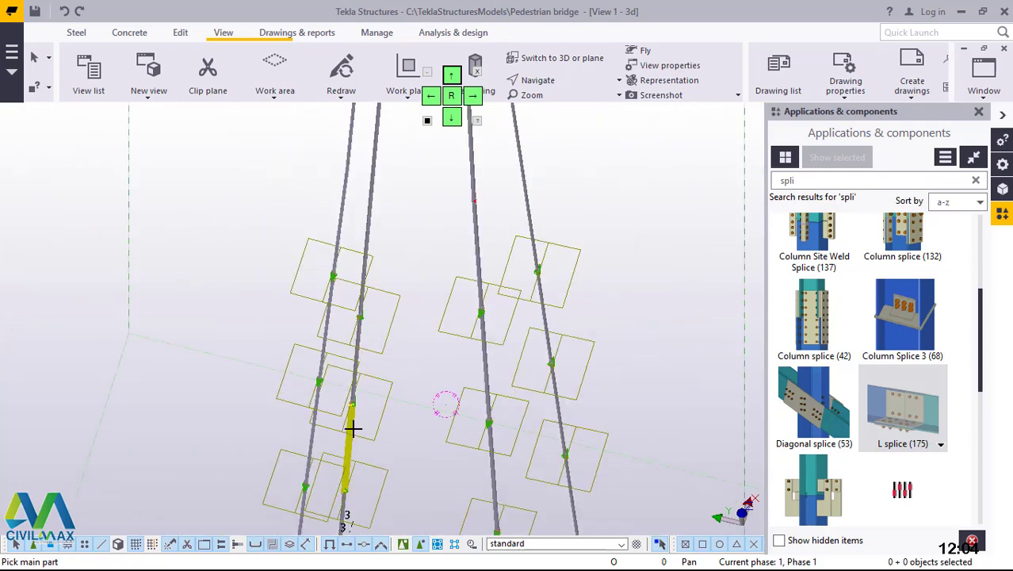
Add L splices at the fourth joints from the base on the front and C/3 legs of the grid 3 side.
{"action": "middle_click_drag", "start_coordinate": [384, 395], "coordinate": [344, 256]}
{"action": "scroll", "coordinate": [344, 256], "scroll_direction": "up", "scroll_amount": 5}
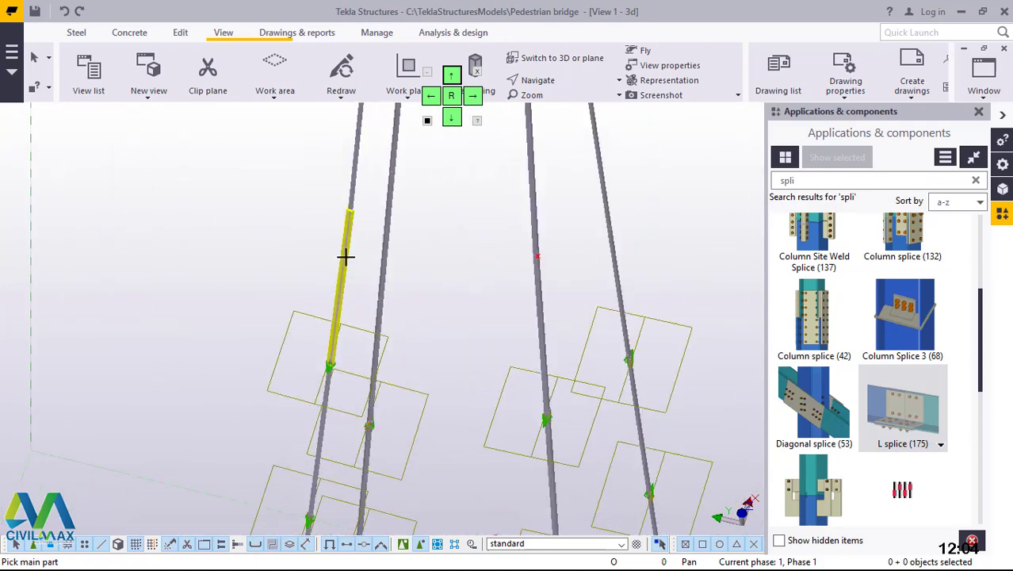
{"action": "scroll", "coordinate": [356, 227], "scroll_direction": "up", "scroll_amount": 2}
{"action": "left_click", "coordinate": [351, 209]}
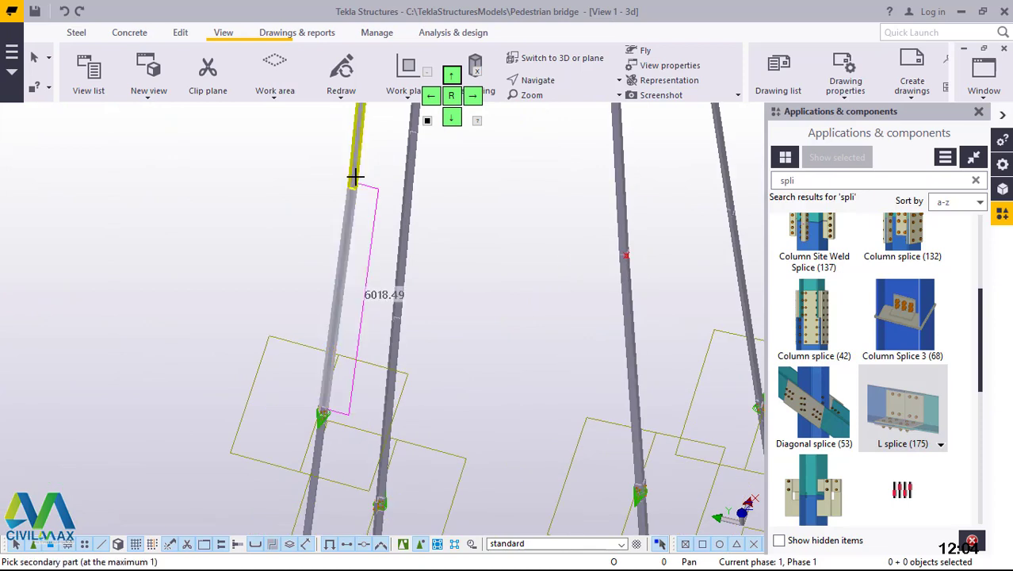
{"action": "left_click", "coordinate": [401, 260]}
{"action": "left_click", "coordinate": [394, 337]}
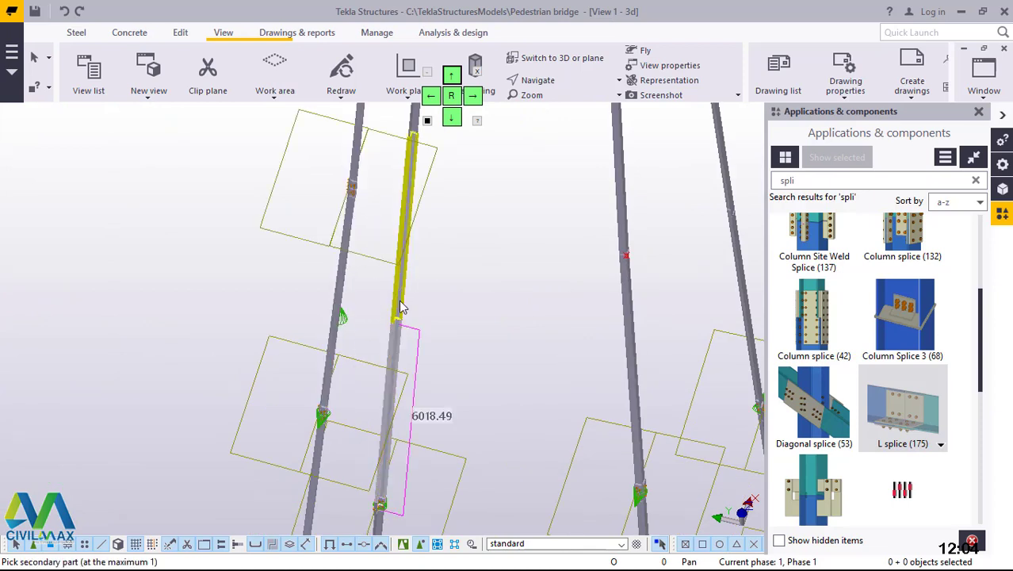
{"action": "left_click", "coordinate": [402, 307]}
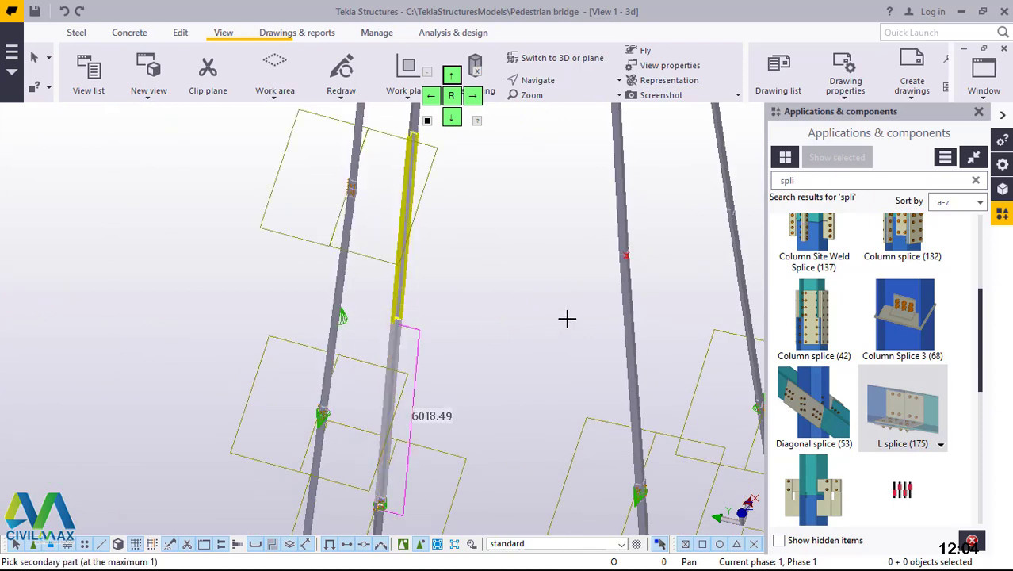
Add L splices at the fourth joints from the base on the front and C/1 legs of the grid 1 side.
{"action": "left_click", "coordinate": [623, 252]}
{"action": "left_click", "coordinate": [738, 250]}
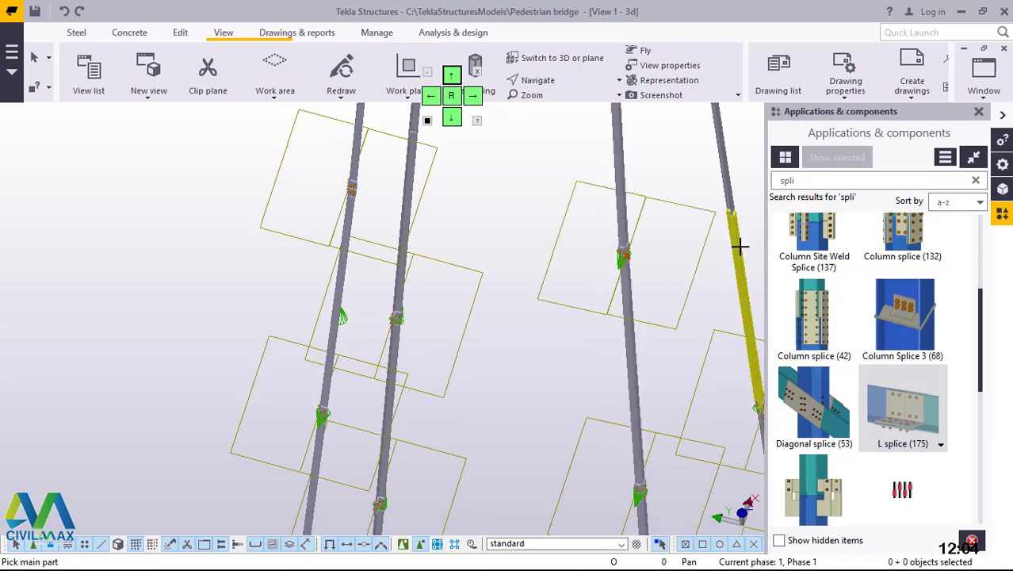
{"action": "left_click", "coordinate": [733, 213]}
{"action": "left_click", "coordinate": [626, 234]}
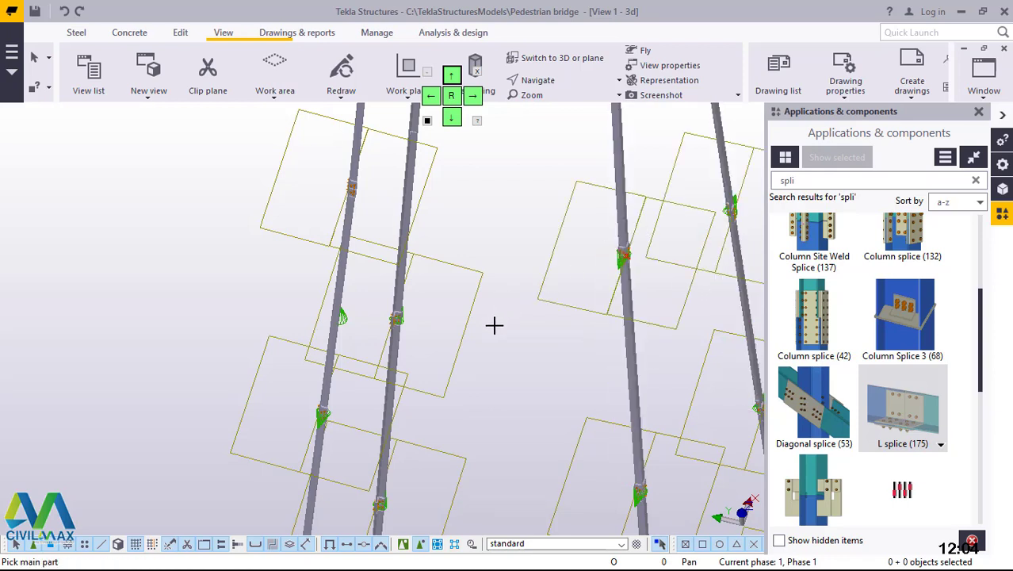
Add L splices at the next unspliced joints up on the left pair of legs, picking the lower and upper members at each joint.
{"action": "scroll", "coordinate": [450, 389], "scroll_direction": "down", "scroll_amount": 5}
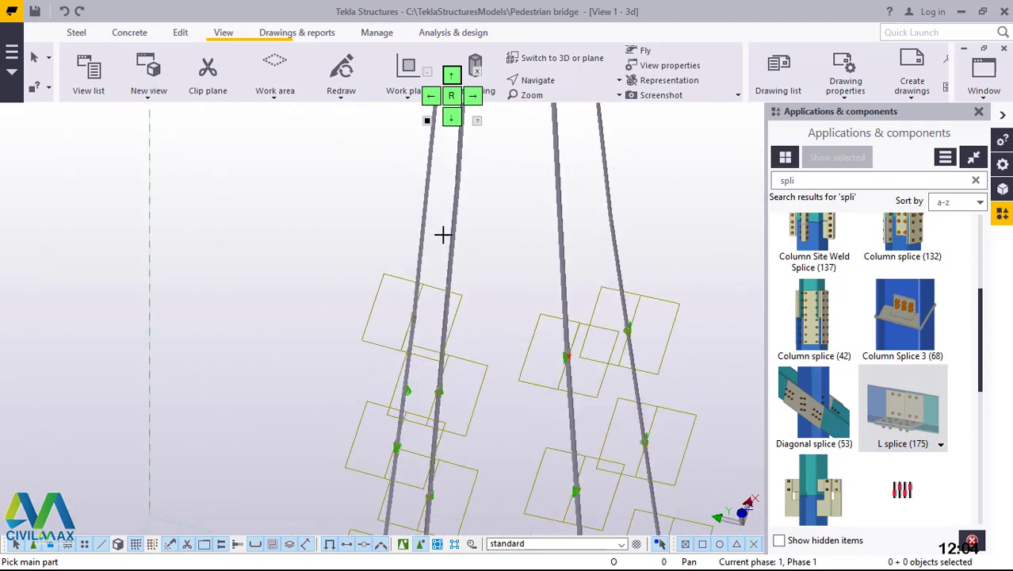
{"action": "scroll", "coordinate": [451, 285], "scroll_direction": "up", "scroll_amount": 4}
{"action": "left_click", "coordinate": [458, 346]}
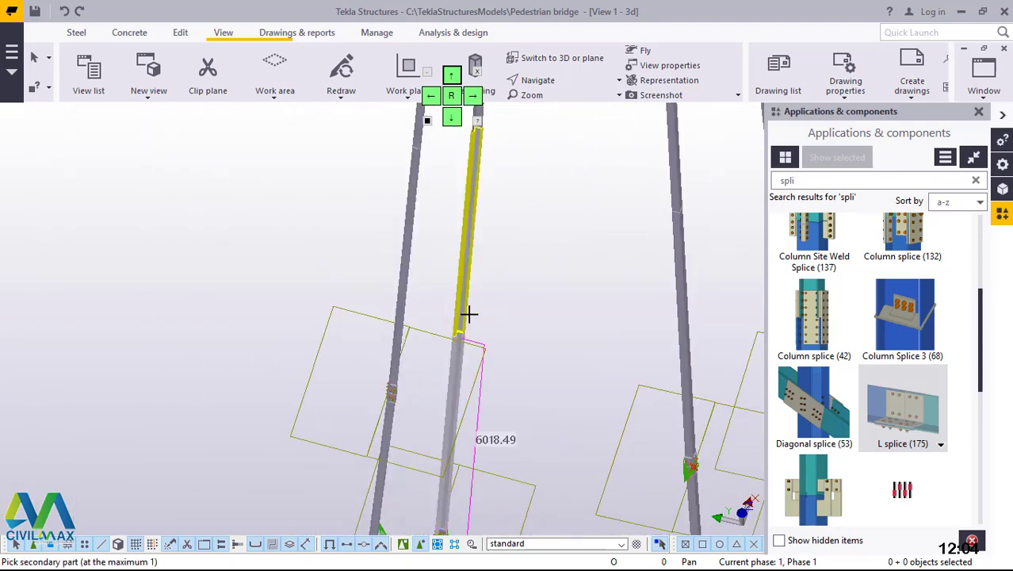
{"action": "left_click", "coordinate": [462, 306]}
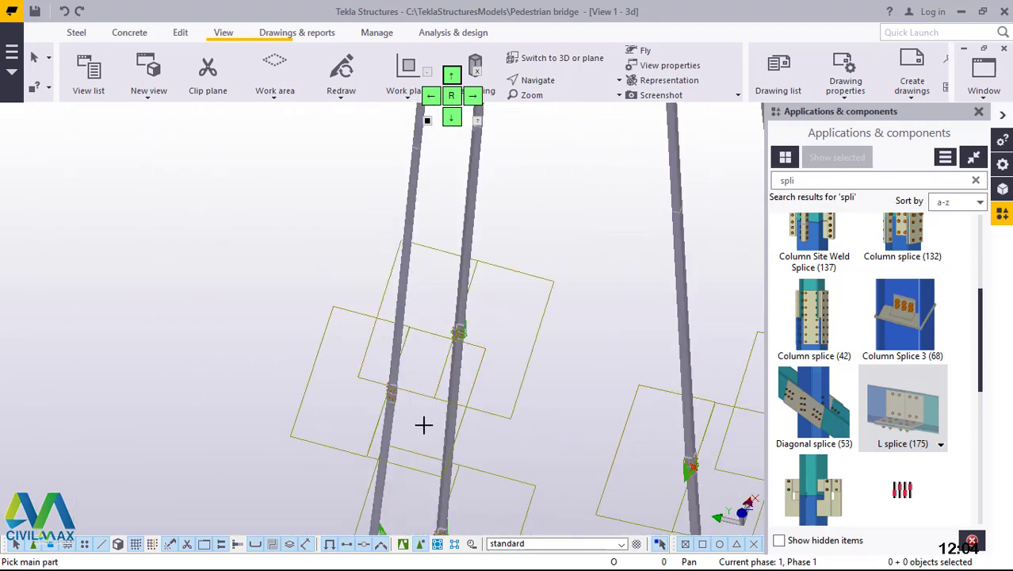
{"action": "scroll", "coordinate": [428, 225], "scroll_direction": "down", "scroll_amount": 3}
{"action": "scroll", "coordinate": [419, 222], "scroll_direction": "up", "scroll_amount": 4}
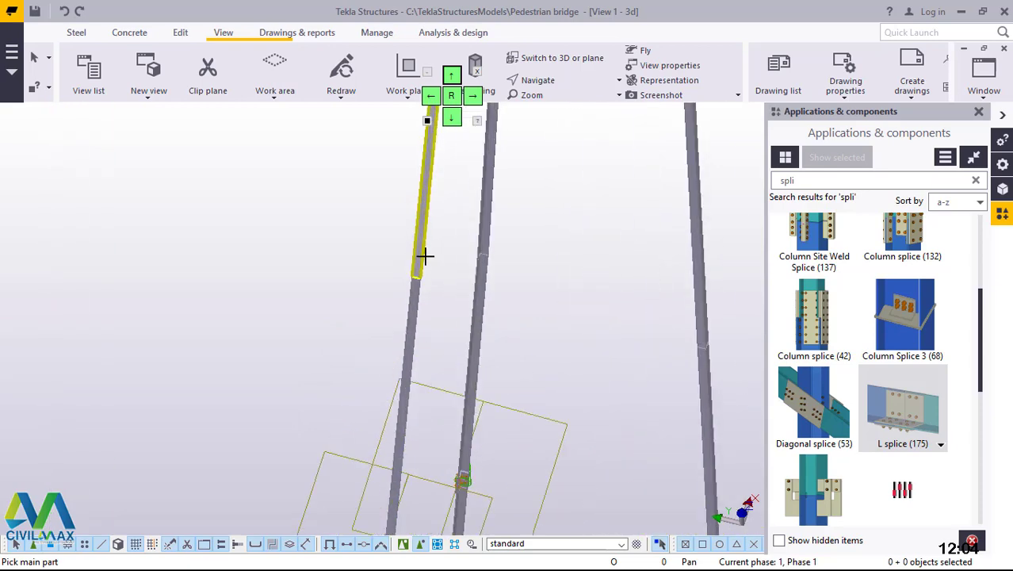
{"action": "left_click", "coordinate": [411, 298]}
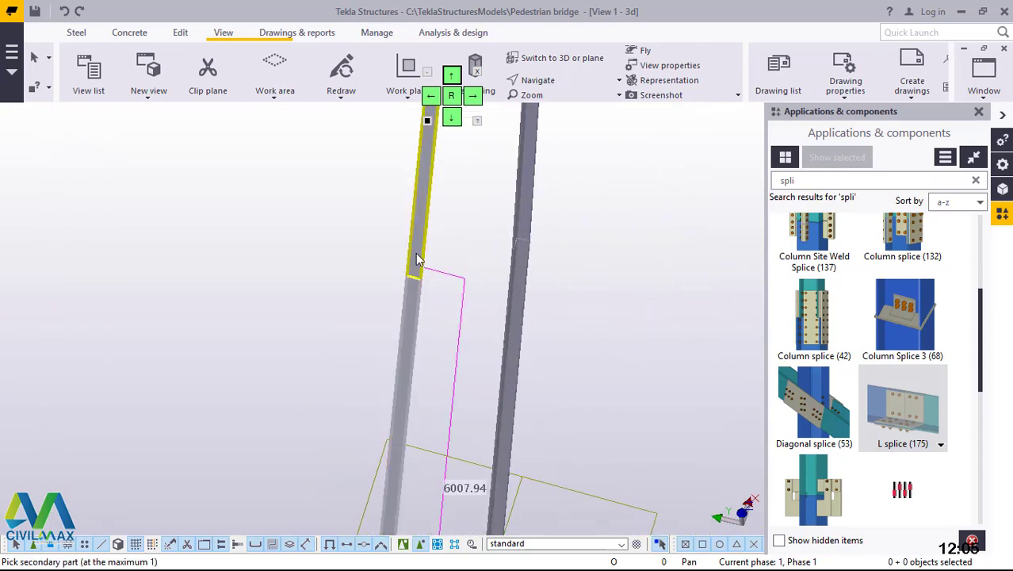
{"action": "left_click", "coordinate": [418, 260]}
{"action": "scroll", "coordinate": [328, 371], "scroll_direction": "down", "scroll_amount": 4}
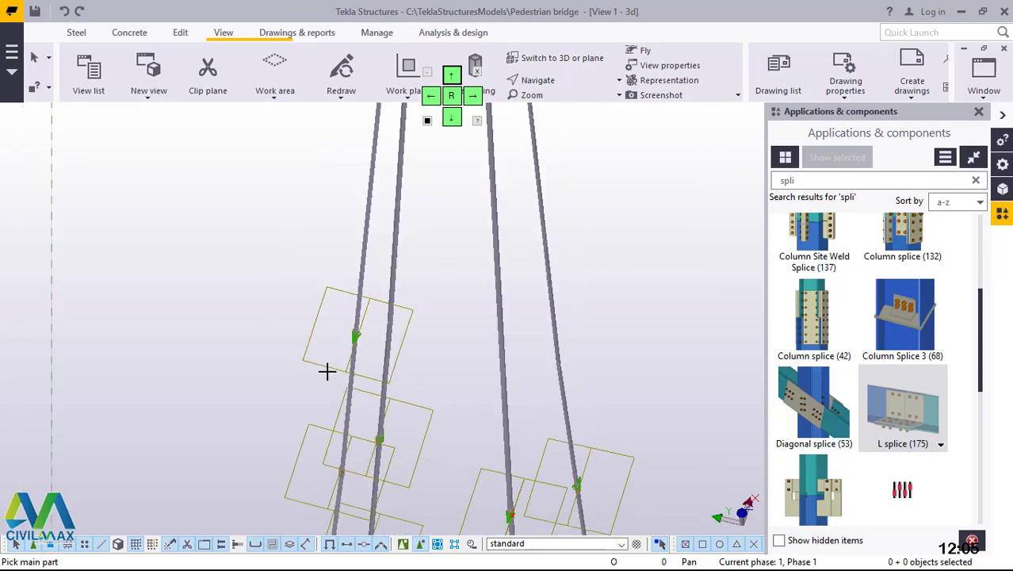
Add L splices at the next unspliced joints up on the right pair of legs.
{"action": "scroll", "coordinate": [445, 372], "scroll_direction": "up", "scroll_amount": 2}
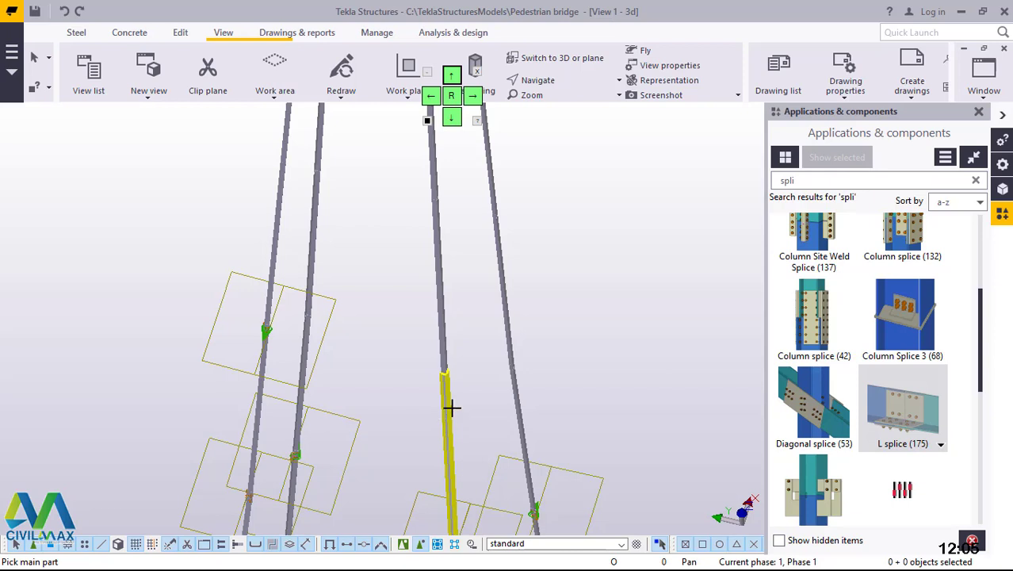
{"action": "scroll", "coordinate": [445, 394], "scroll_direction": "up", "scroll_amount": 2}
{"action": "left_click", "coordinate": [447, 368]}
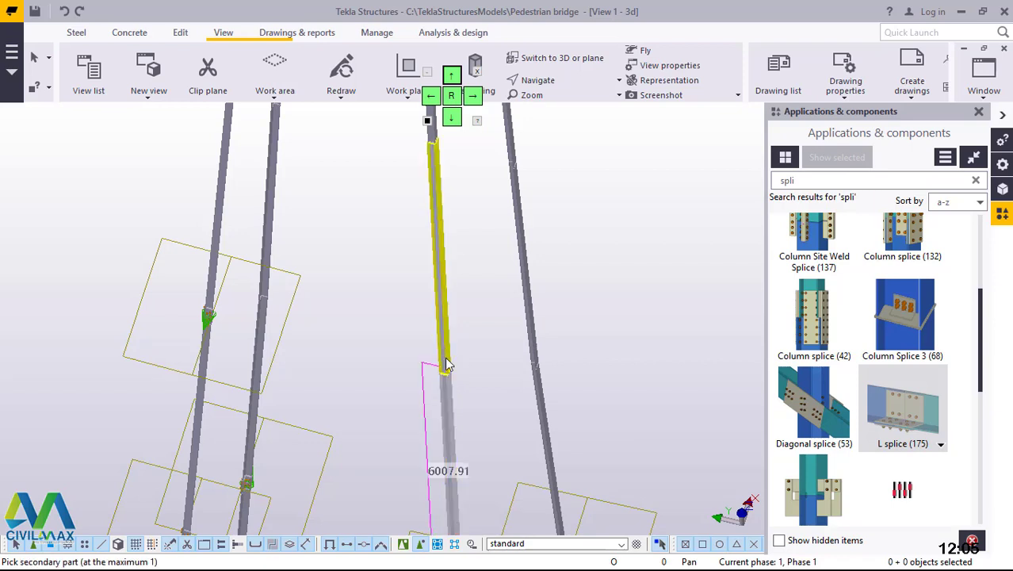
{"action": "left_click", "coordinate": [448, 382]}
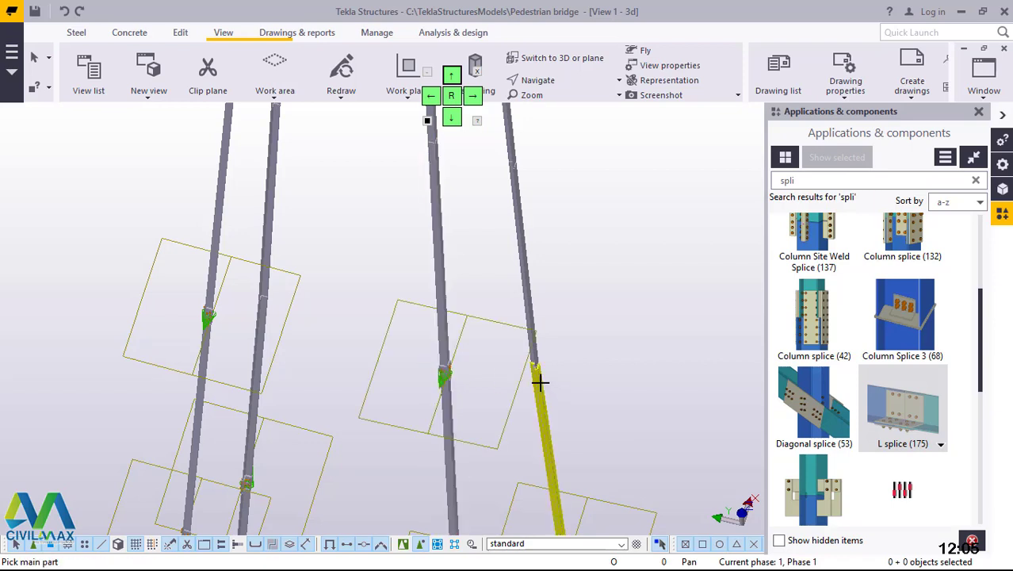
{"action": "left_click", "coordinate": [539, 382]}
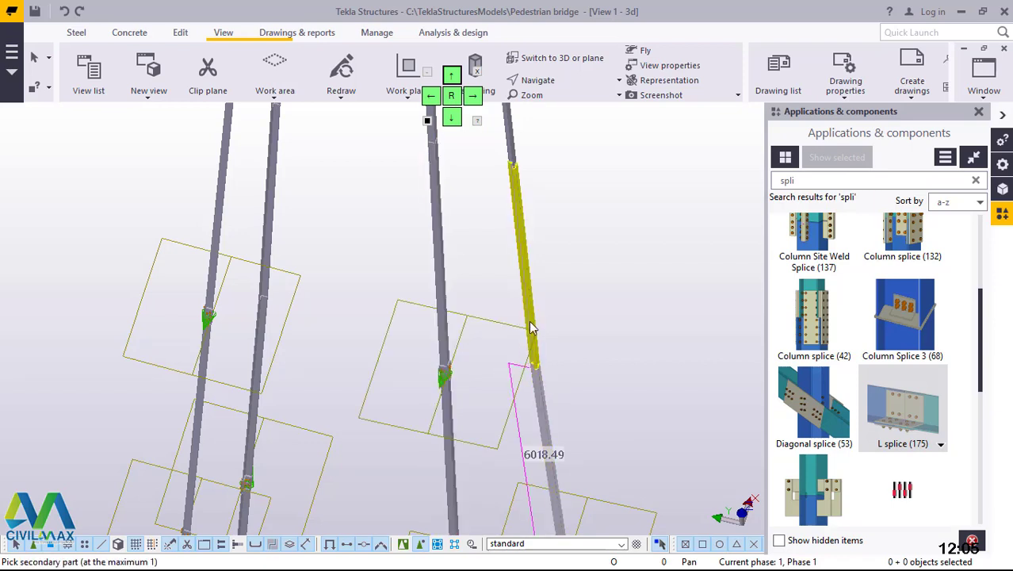
{"action": "left_click", "coordinate": [531, 327]}
Add L splices one joint higher on the inner leg of the left pair and on both legs of the right pair.
{"action": "scroll", "coordinate": [536, 434], "scroll_direction": "down", "scroll_amount": 2}
{"action": "scroll", "coordinate": [351, 320], "scroll_direction": "up", "scroll_amount": 2}
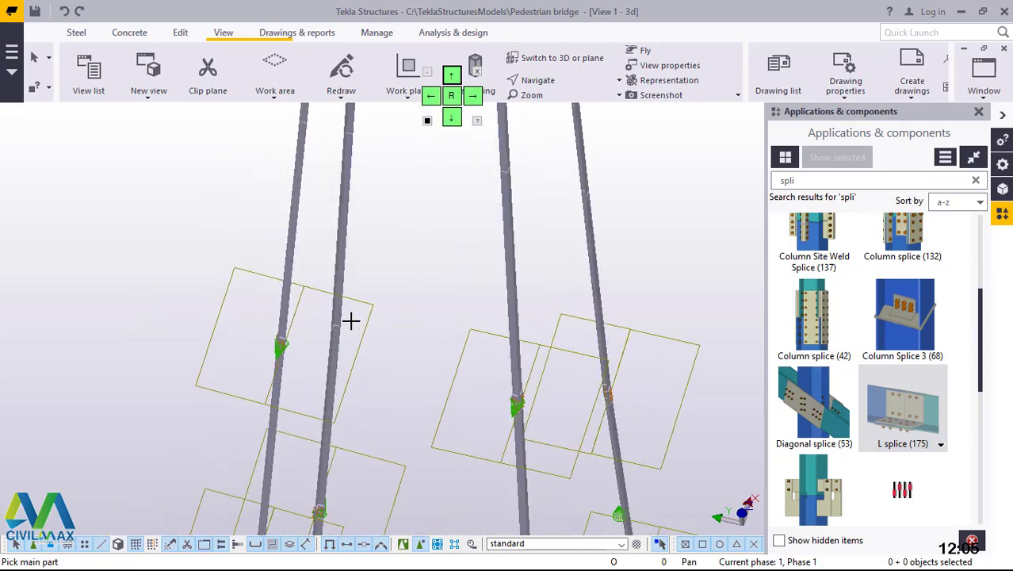
{"action": "scroll", "coordinate": [351, 320], "scroll_direction": "up", "scroll_amount": 1}
{"action": "left_click", "coordinate": [331, 337]}
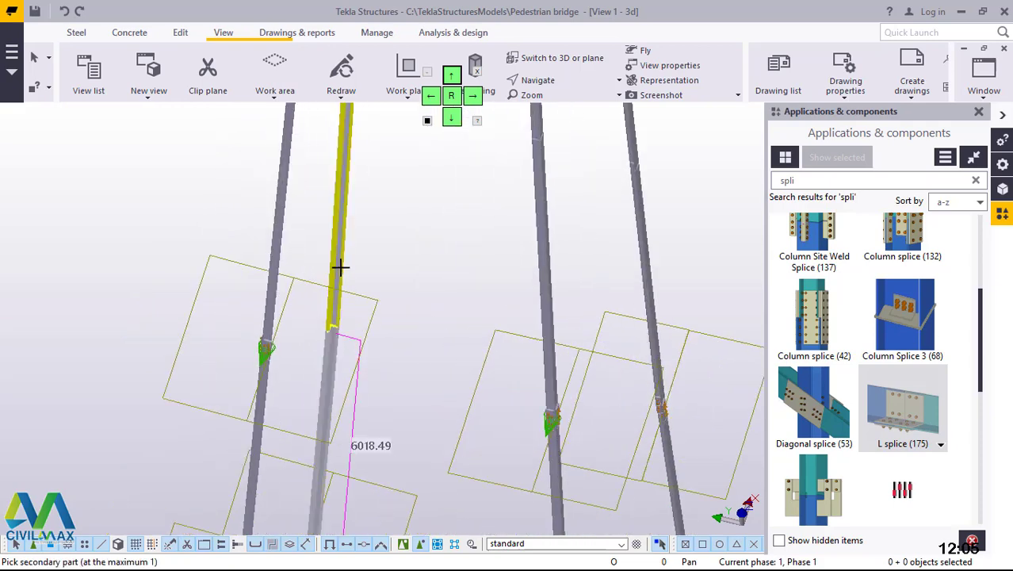
{"action": "left_click", "coordinate": [339, 267]}
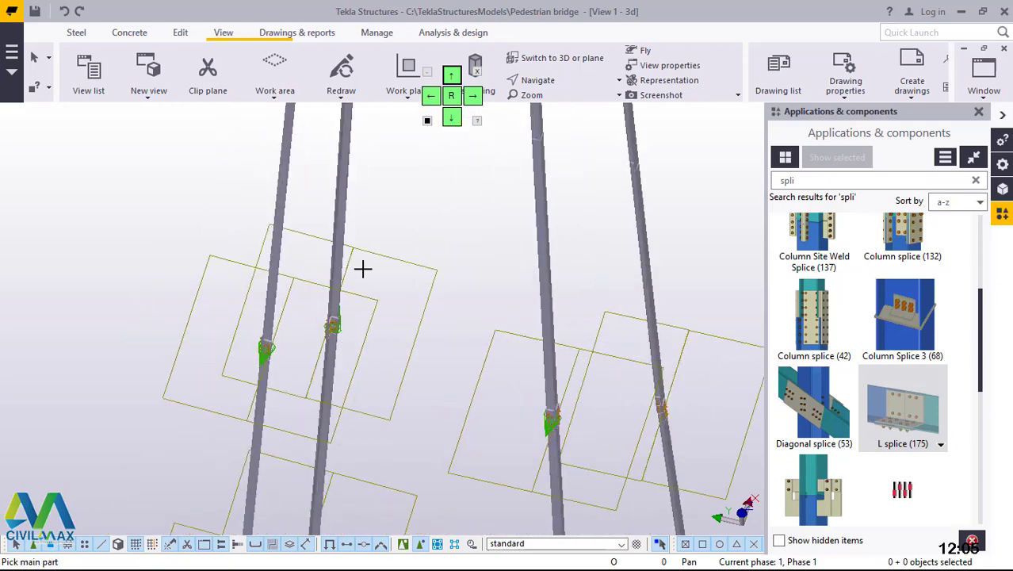
{"action": "left_click", "coordinate": [640, 204]}
{"action": "left_click", "coordinate": [530, 155]}
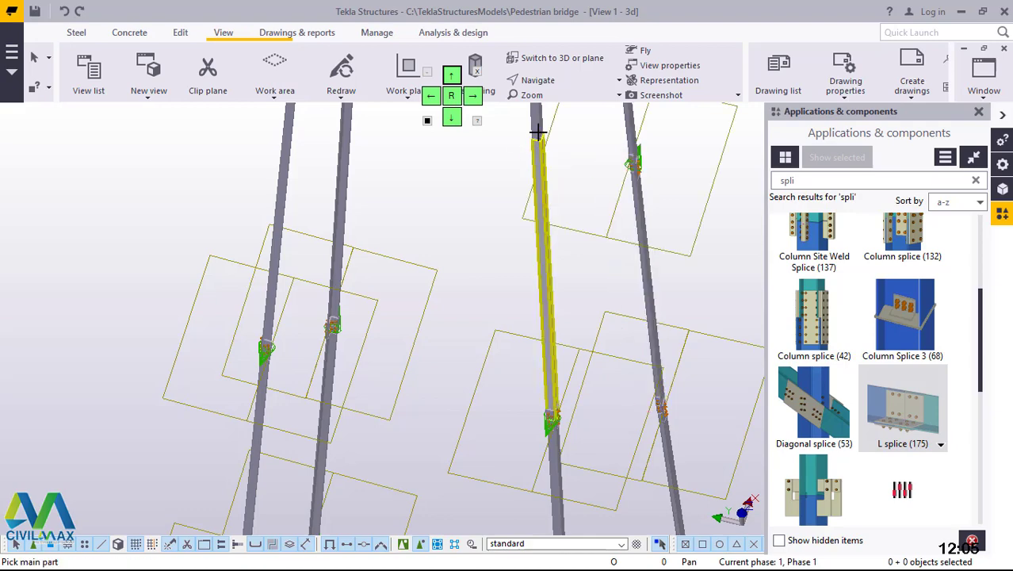
{"action": "left_click", "coordinate": [538, 132]}
{"action": "left_click", "coordinate": [544, 409]}
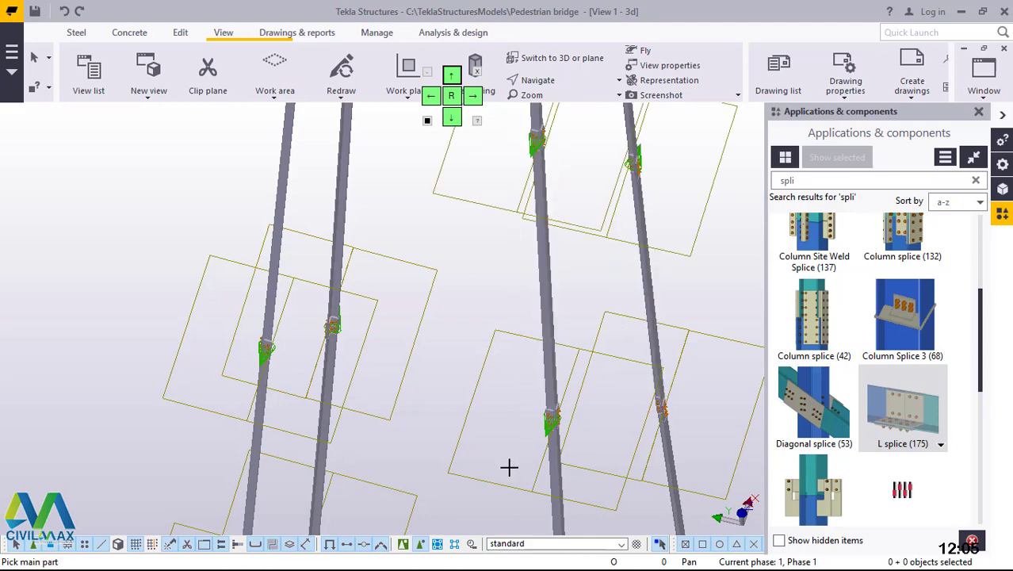
Add L splices at the lowest remaining unspliced joints on the two legs of the left pair.
{"action": "scroll", "coordinate": [509, 467], "scroll_direction": "down", "scroll_amount": 3}
{"action": "scroll", "coordinate": [402, 178], "scroll_direction": "up", "scroll_amount": 2}
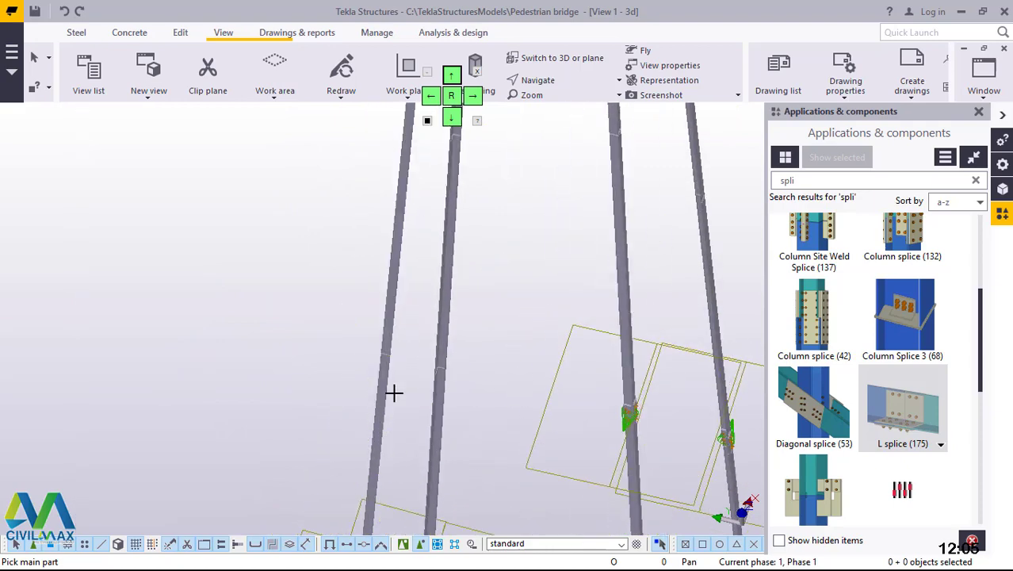
{"action": "scroll", "coordinate": [380, 392], "scroll_direction": "up", "scroll_amount": 1}
{"action": "left_click", "coordinate": [382, 369]}
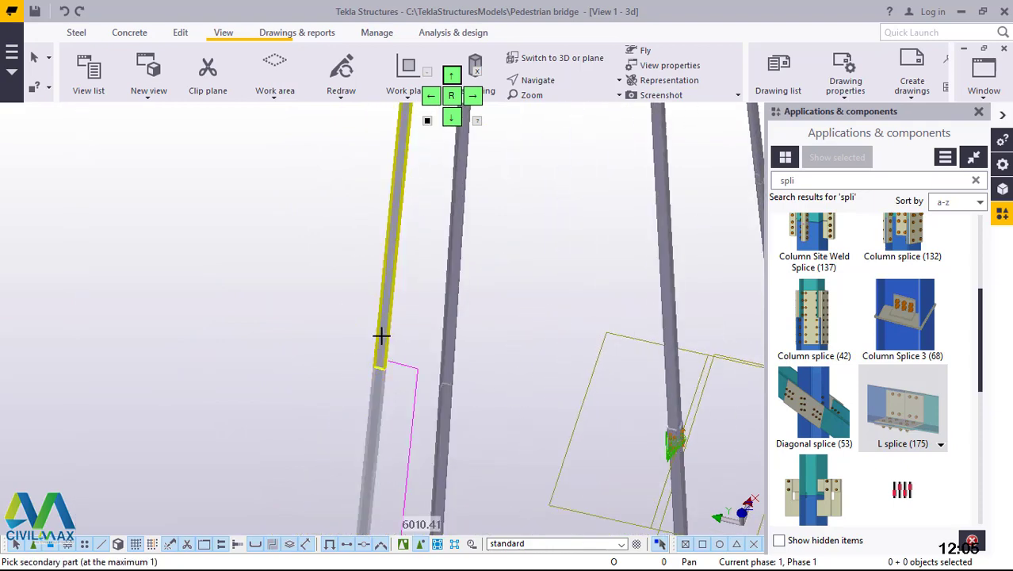
{"action": "left_click", "coordinate": [441, 395]}
{"action": "left_click", "coordinate": [453, 354]}
{"action": "left_click", "coordinate": [435, 401]}
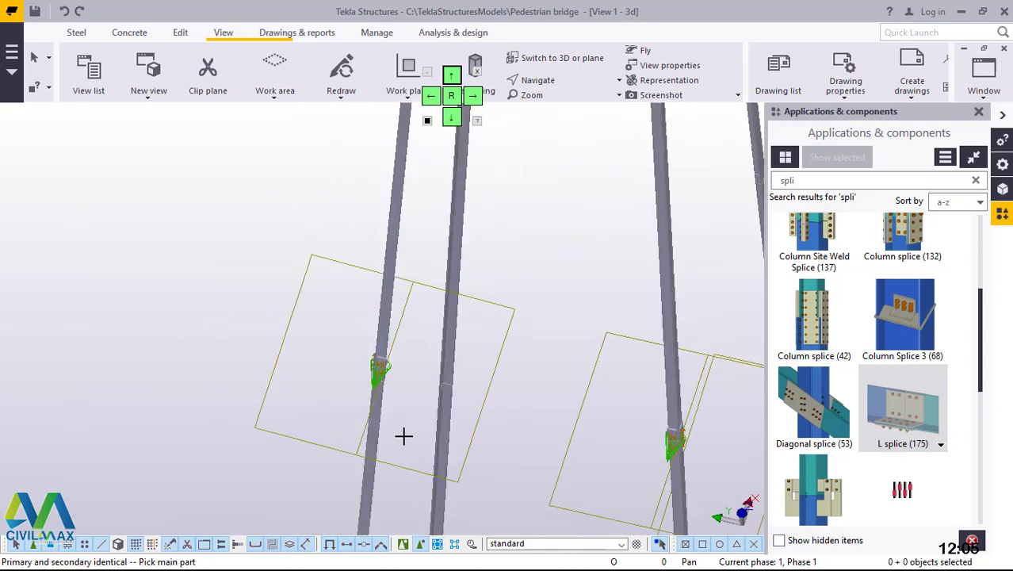
{"action": "left_click", "coordinate": [447, 395]}
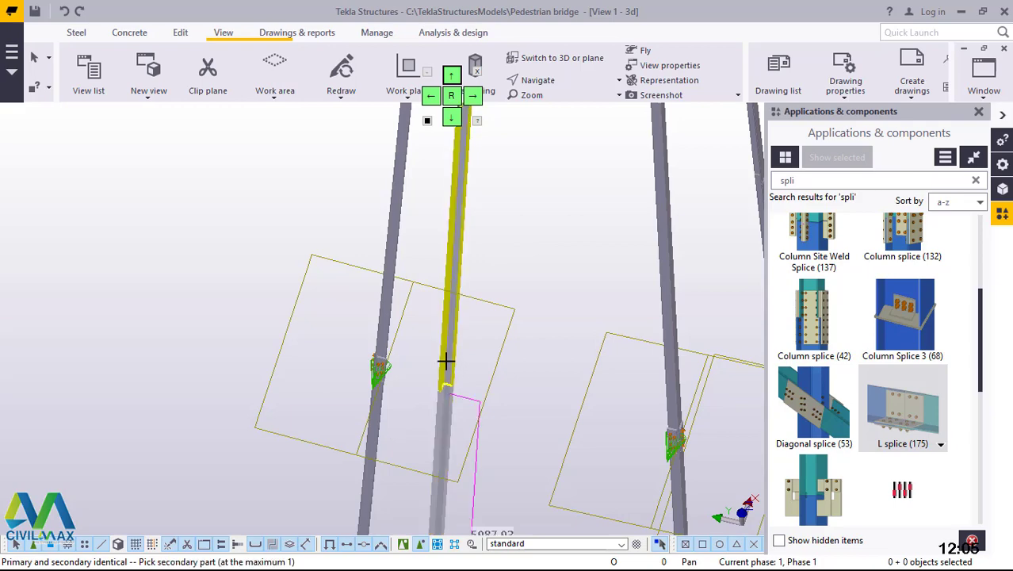
{"action": "left_click", "coordinate": [446, 361]}
Add L splices one joint higher on both legs of the right pair.
{"action": "scroll", "coordinate": [453, 373], "scroll_direction": "down", "scroll_amount": 3}
{"action": "middle_click_drag", "start_coordinate": [453, 373], "coordinate": [480, 368], "text": "ctrl"}
{"action": "scroll", "coordinate": [538, 280], "scroll_direction": "up", "scroll_amount": 3}
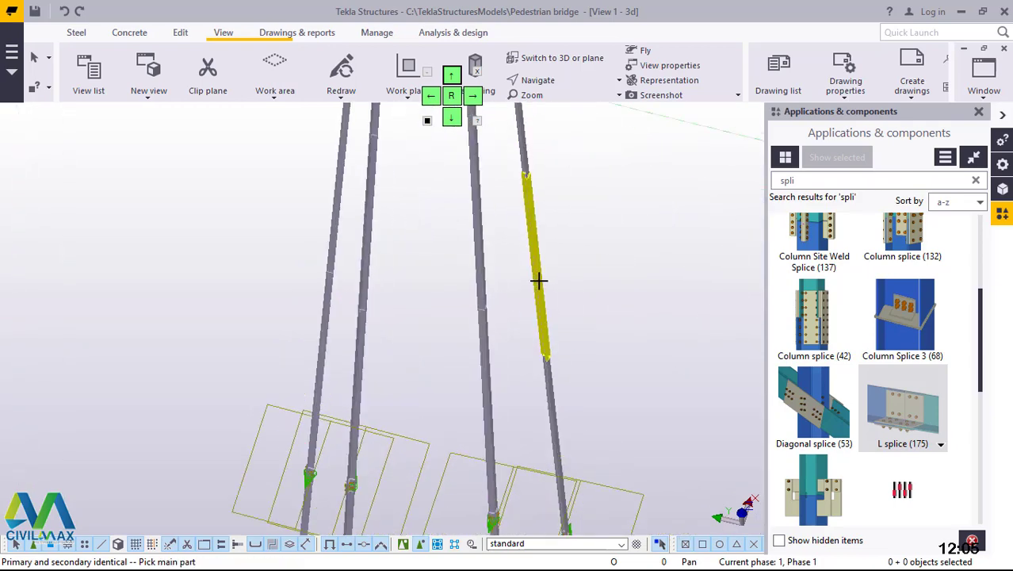
{"action": "scroll", "coordinate": [538, 280], "scroll_direction": "up", "scroll_amount": 1}
{"action": "left_click", "coordinate": [549, 388]}
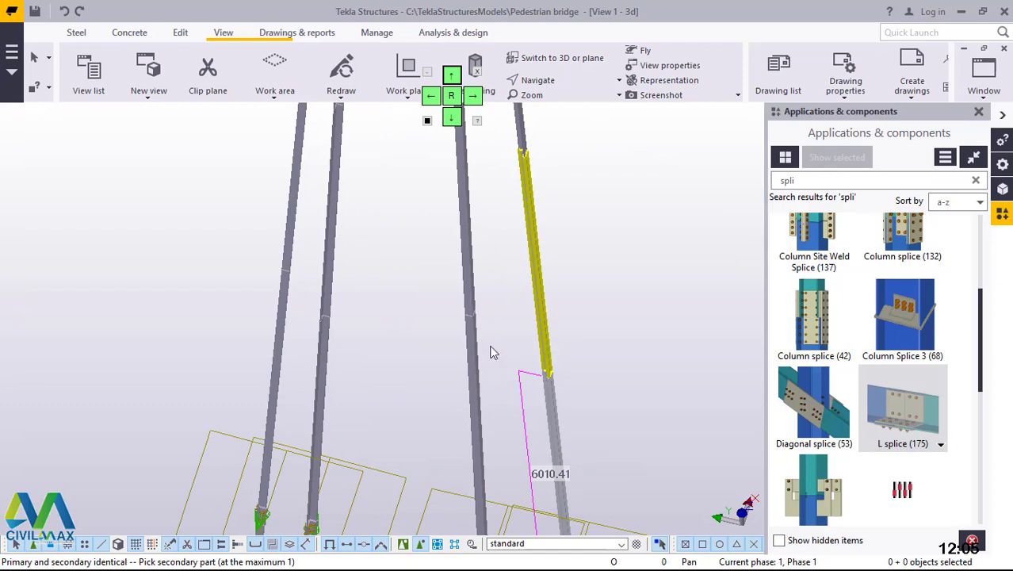
{"action": "left_click", "coordinate": [539, 340]}
{"action": "left_click", "coordinate": [474, 331]}
{"action": "left_click", "coordinate": [470, 309]}
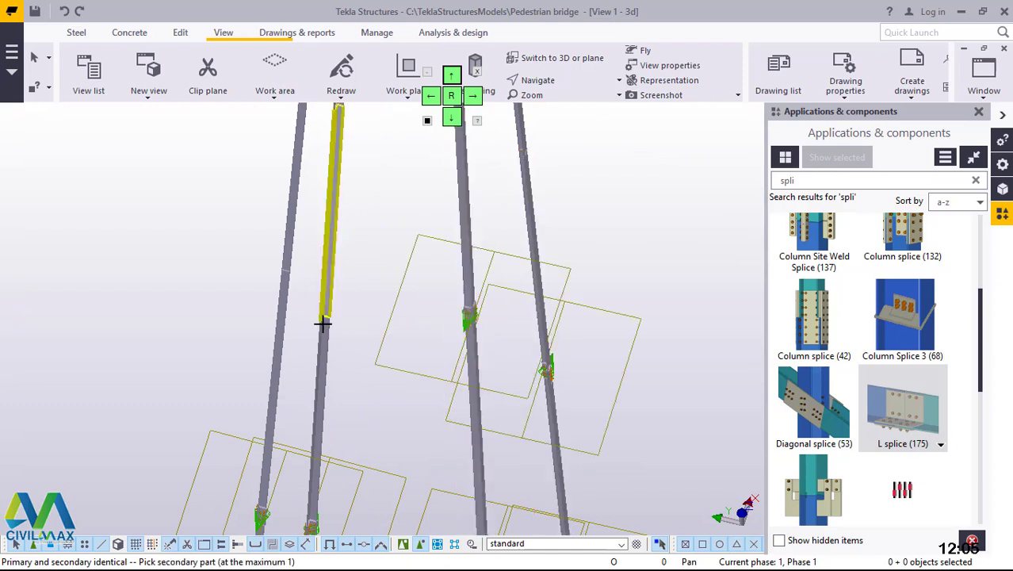
Add L splices one joint higher on both legs of the left pair, near the level of the latest right-pair splices.
{"action": "left_click", "coordinate": [322, 323]}
{"action": "left_click", "coordinate": [323, 331]}
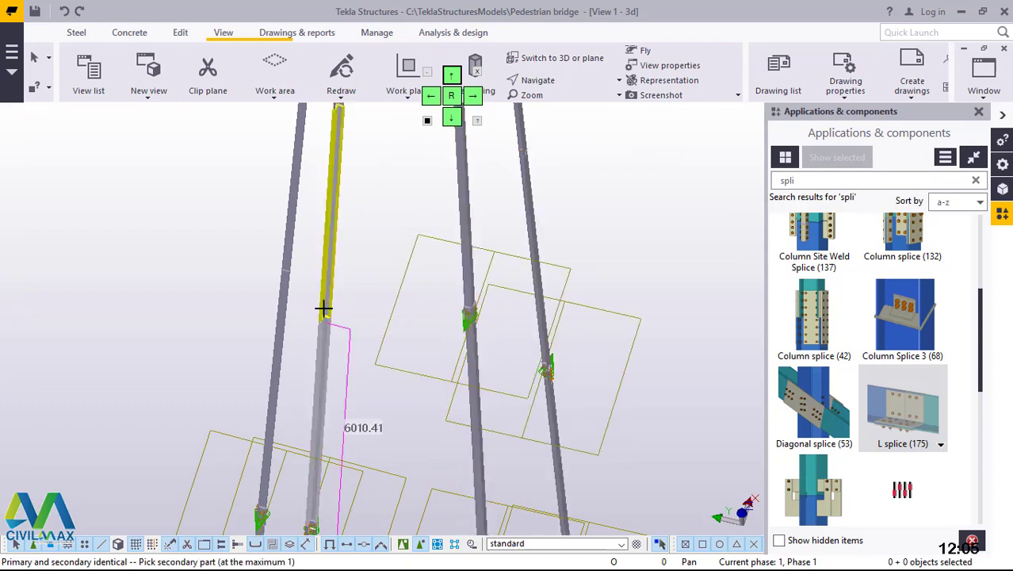
{"action": "left_click", "coordinate": [282, 311]}
{"action": "left_click", "coordinate": [284, 290]}
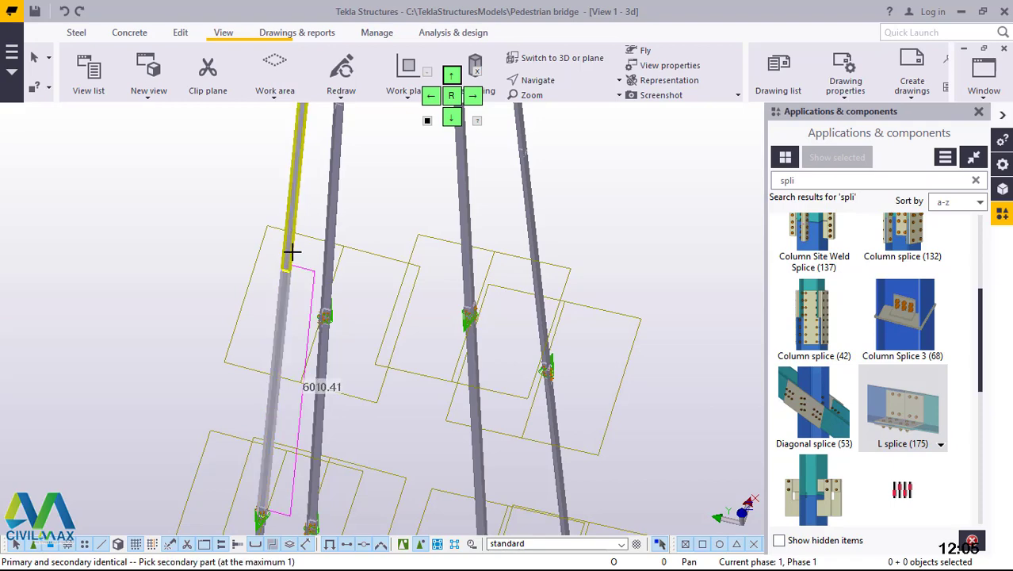
{"action": "left_click", "coordinate": [292, 251]}
Add L splices at the next joints up on the right pair of legs, starting with the outer leg.
{"action": "middle_click_drag", "start_coordinate": [389, 389], "coordinate": [401, 408], "text": "ctrl"}
{"action": "scroll", "coordinate": [407, 207], "scroll_direction": "up", "scroll_amount": 1}
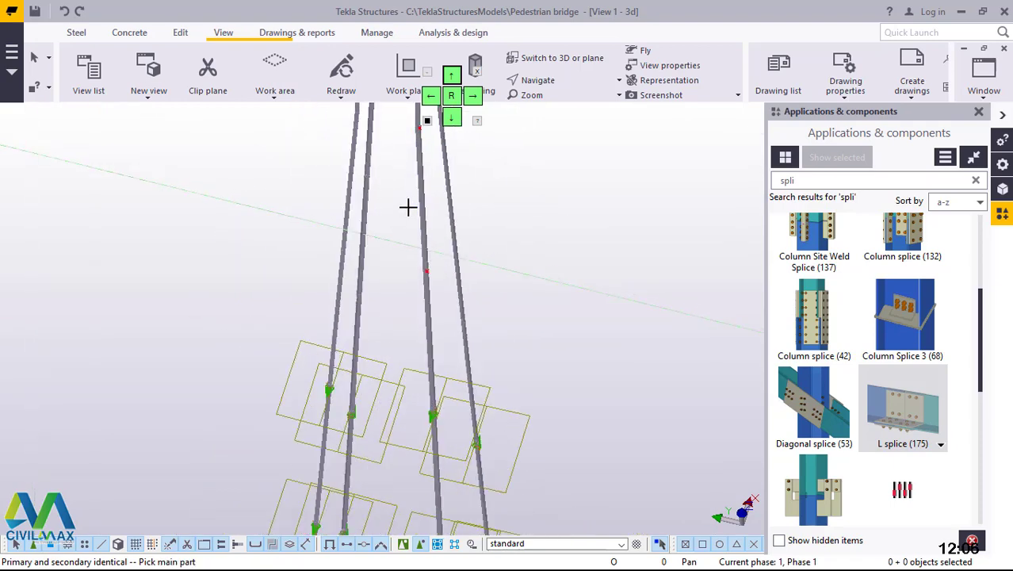
{"action": "scroll", "coordinate": [460, 290], "scroll_direction": "up", "scroll_amount": 1}
{"action": "scroll", "coordinate": [491, 349], "scroll_direction": "up", "scroll_amount": 1}
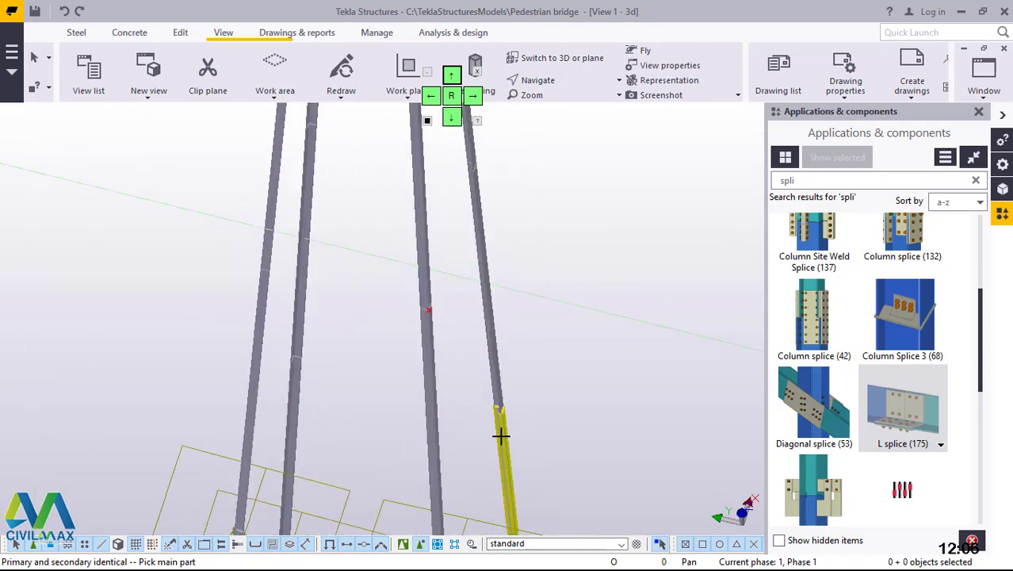
{"action": "left_click", "coordinate": [502, 428]}
{"action": "left_click", "coordinate": [503, 394]}
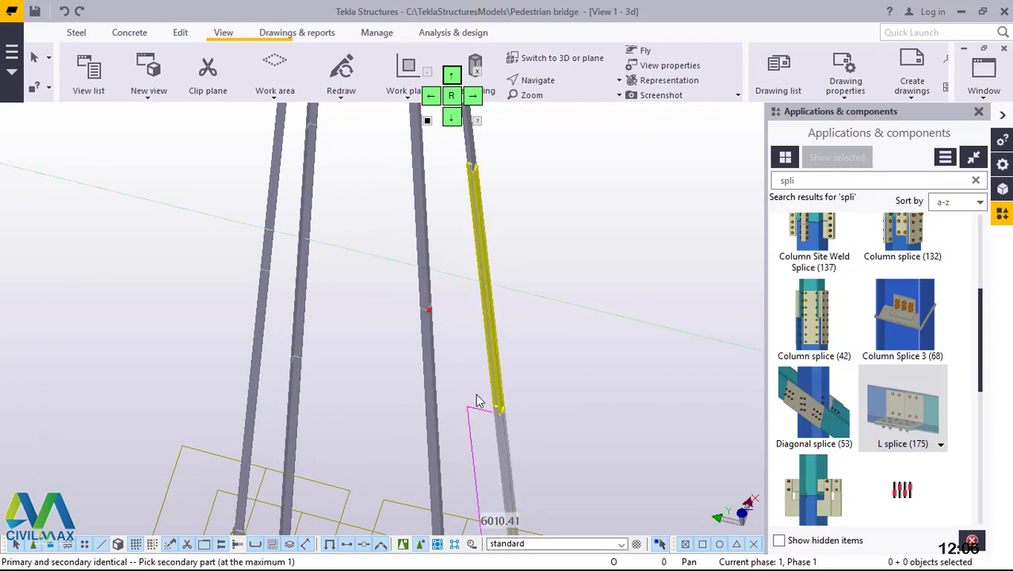
{"action": "left_click", "coordinate": [429, 343]}
{"action": "left_click", "coordinate": [428, 290]}
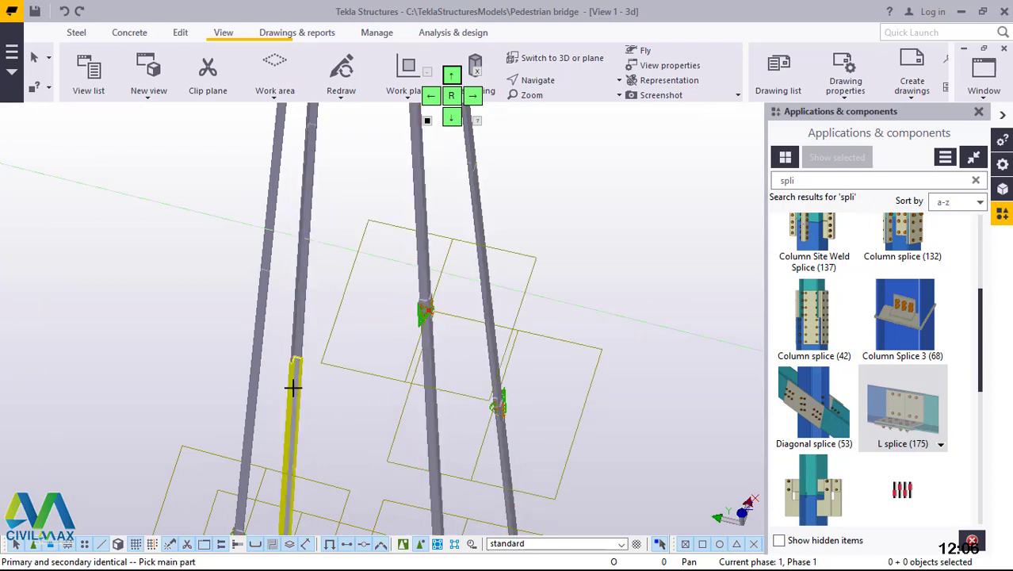
Add L splices at the next joints up on the inner and outer legs of the left pair.
{"action": "left_click", "coordinate": [292, 385]}
{"action": "left_click", "coordinate": [262, 314]}
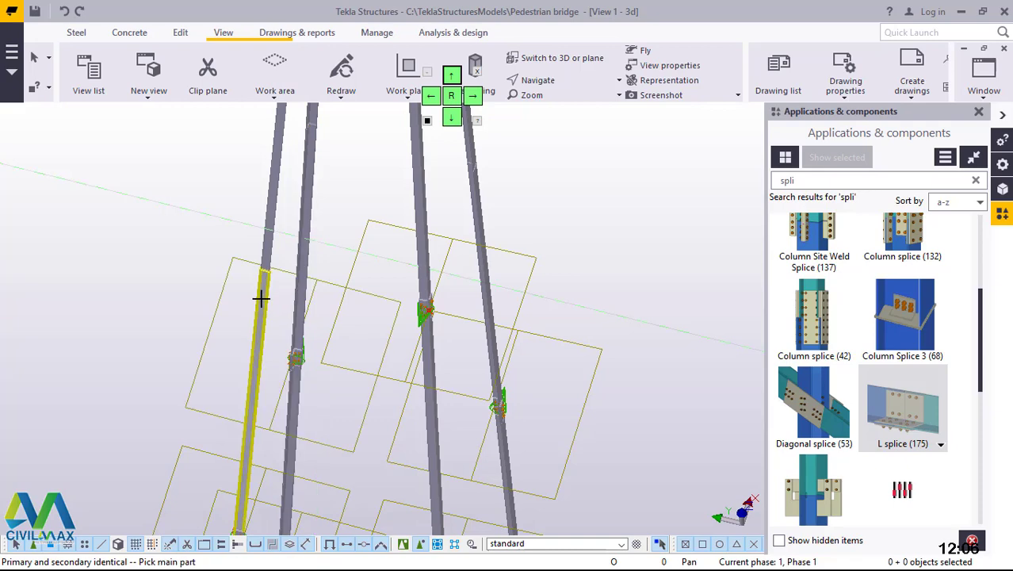
{"action": "left_click", "coordinate": [263, 294]}
{"action": "left_click", "coordinate": [270, 246]}
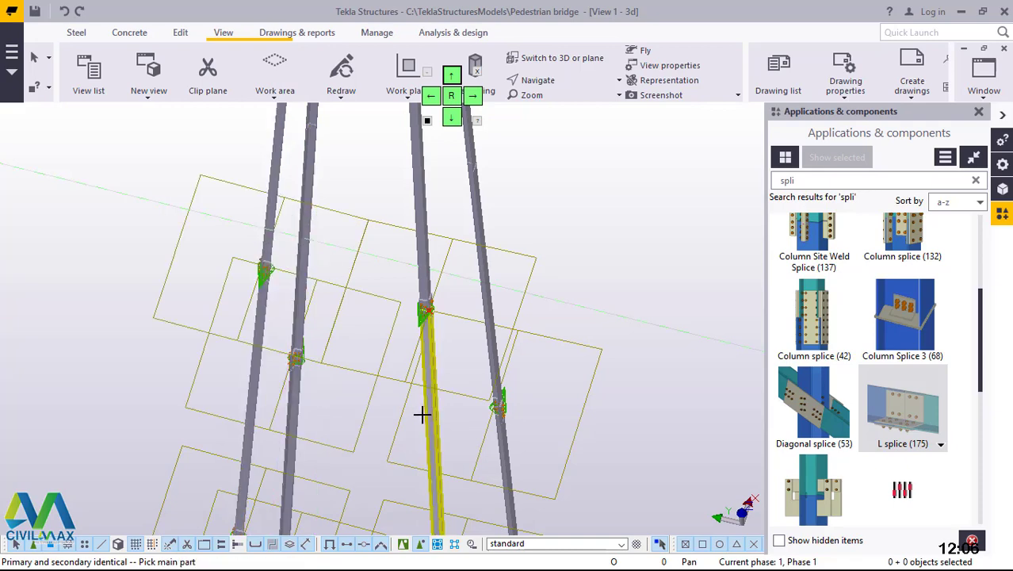
Add L splices at the bend joints of the outer left and inner right legs, and at the inner left leg's next joint.
{"action": "middle_click_drag", "start_coordinate": [423, 414], "coordinate": [416, 252], "text": "ctrl"}
{"action": "scroll", "coordinate": [417, 252], "scroll_direction": "up", "scroll_amount": 2}
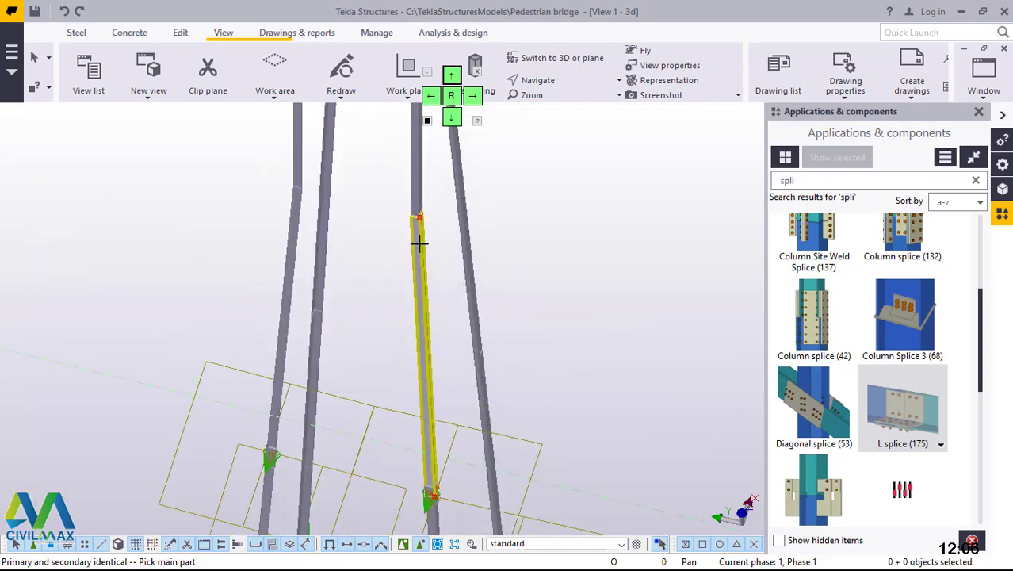
{"action": "left_click", "coordinate": [418, 229]}
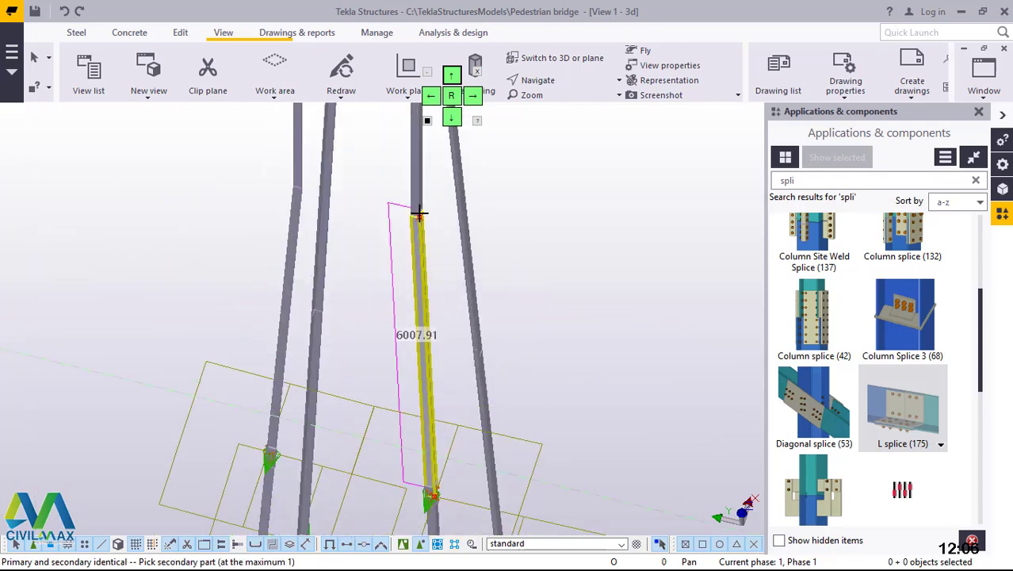
{"action": "left_click", "coordinate": [297, 209]}
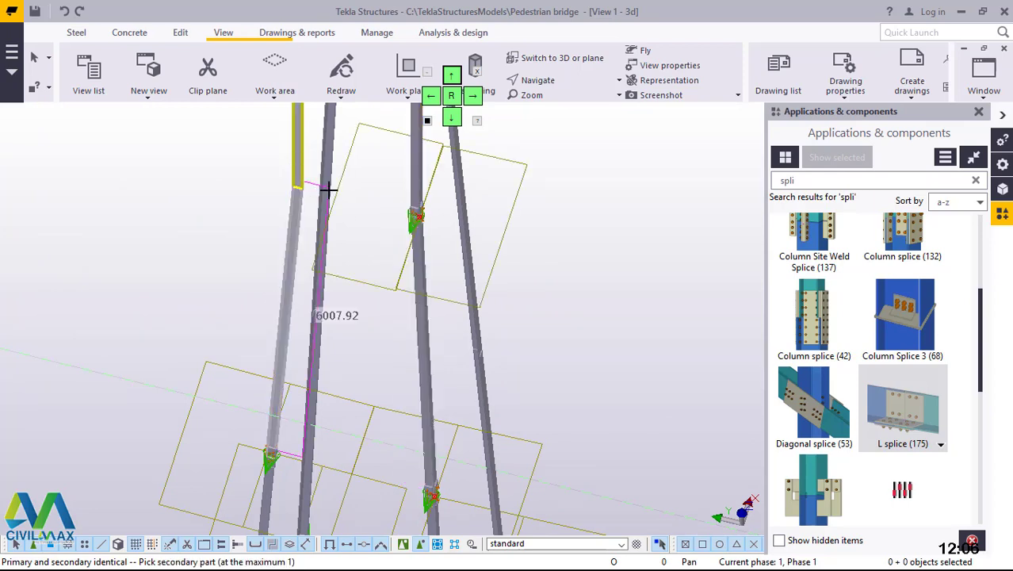
{"action": "left_click", "coordinate": [329, 188]}
{"action": "scroll", "coordinate": [326, 171], "scroll_direction": "up", "scroll_amount": 2}
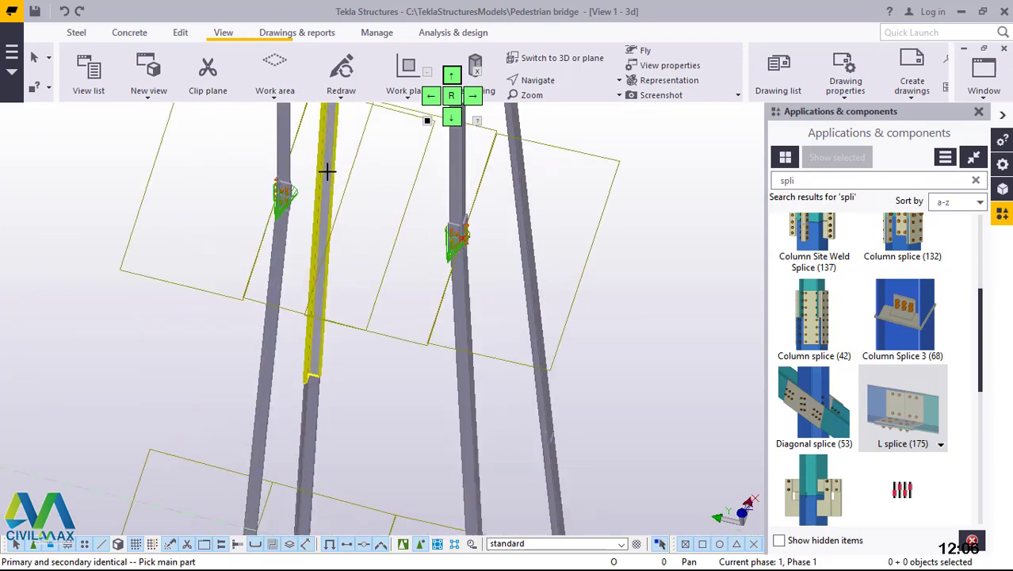
{"action": "left_click", "coordinate": [306, 427]}
{"action": "left_click", "coordinate": [314, 348]}
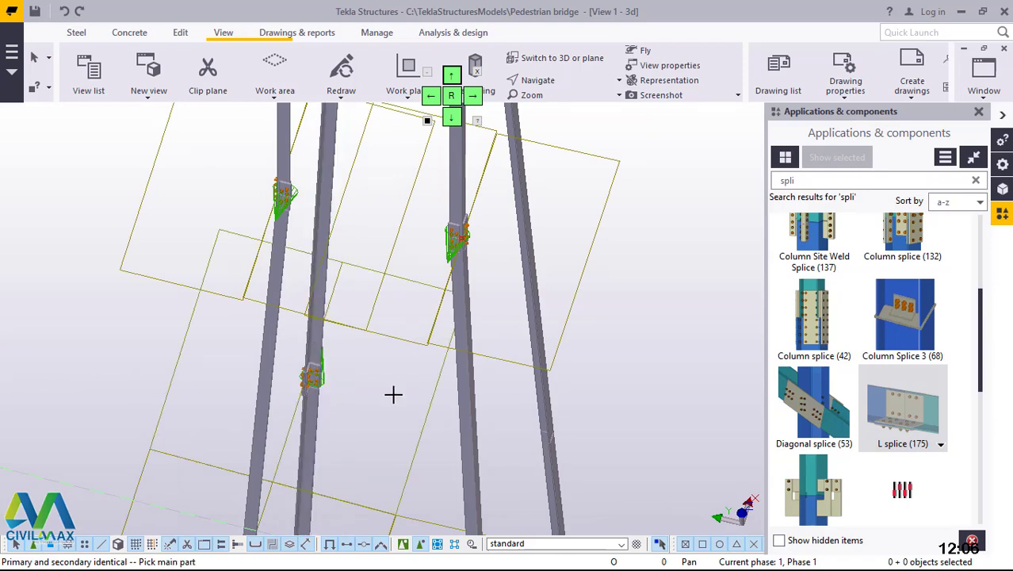
Add L splices at the next joint and the bend joint of the outer right leg, and at the inner left leg's bend joint.
{"action": "left_click", "coordinate": [550, 448]}
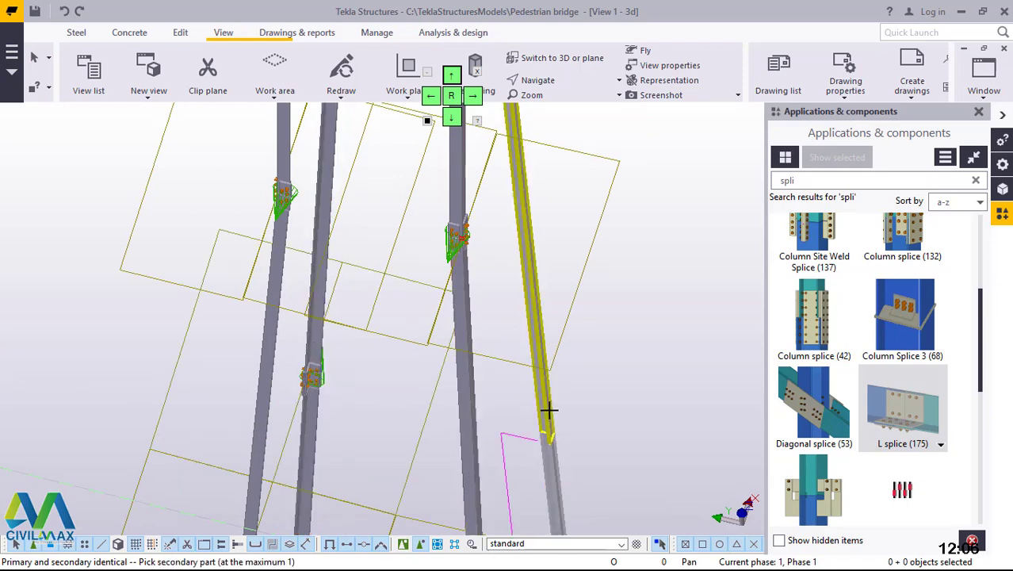
{"action": "left_click", "coordinate": [548, 409]}
{"action": "scroll", "coordinate": [507, 459], "scroll_direction": "down", "scroll_amount": 3}
{"action": "middle_click_drag", "start_coordinate": [507, 459], "coordinate": [512, 330], "text": "ctrl"}
{"action": "scroll", "coordinate": [508, 333], "scroll_direction": "up", "scroll_amount": 3}
{"action": "scroll", "coordinate": [507, 333], "scroll_direction": "up", "scroll_amount": 1}
{"action": "left_click", "coordinate": [504, 334]}
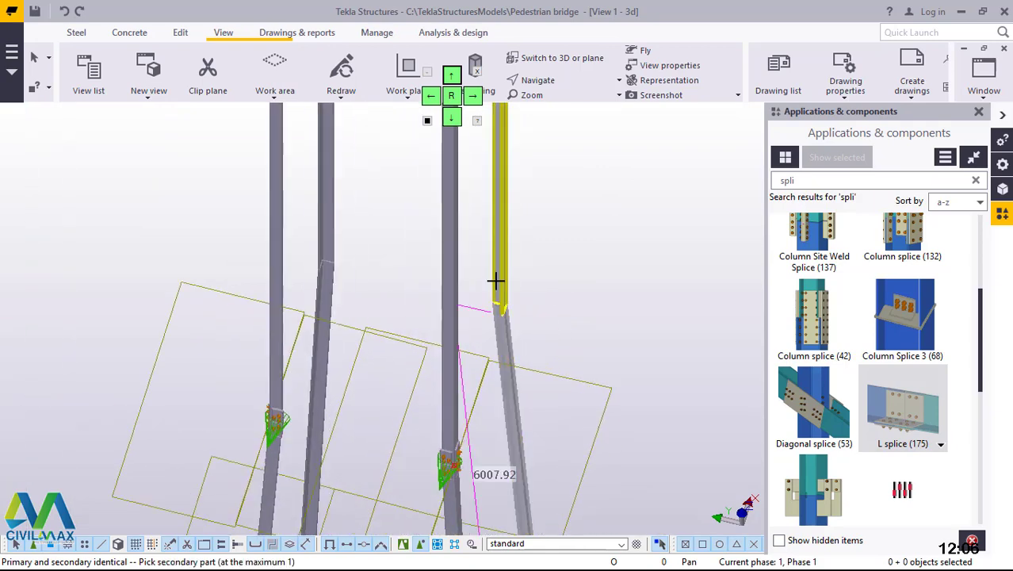
{"action": "left_click", "coordinate": [496, 280]}
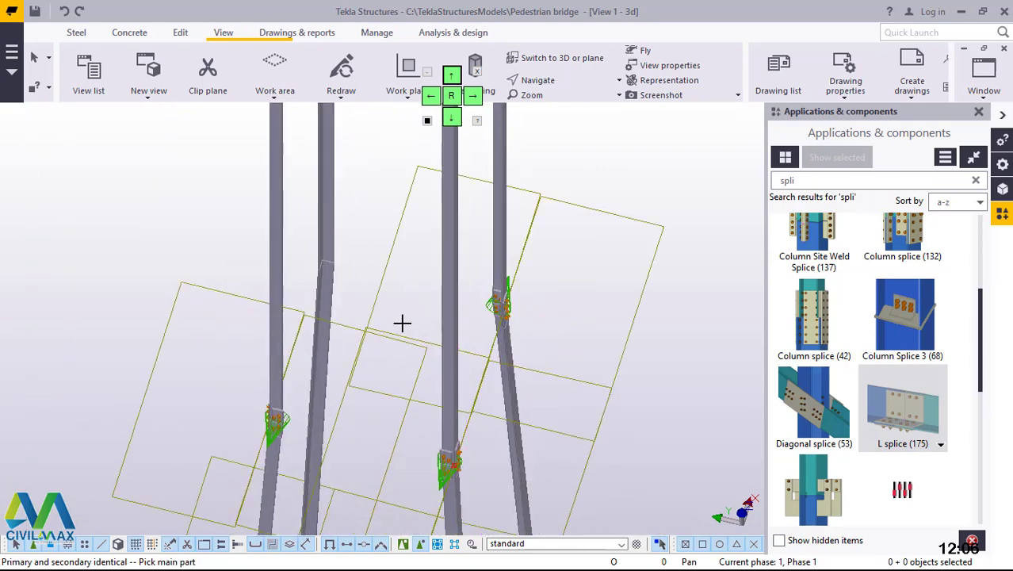
{"action": "left_click", "coordinate": [329, 328]}
{"action": "left_click", "coordinate": [332, 229]}
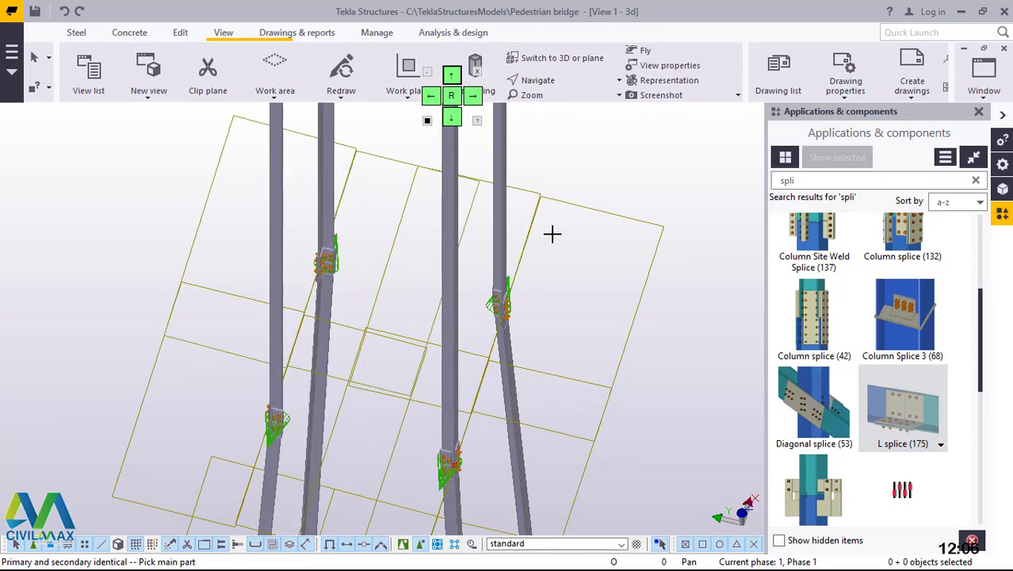
End the splice command and redraw the view to clear the component symbols.
{"action": "right_click", "coordinate": [574, 200]}
{"action": "left_click", "coordinate": [596, 207]}
{"action": "middle_click_drag", "start_coordinate": [425, 331], "coordinate": [543, 148], "text": "ctrl"}
{"action": "right_click", "coordinate": [544, 147]}
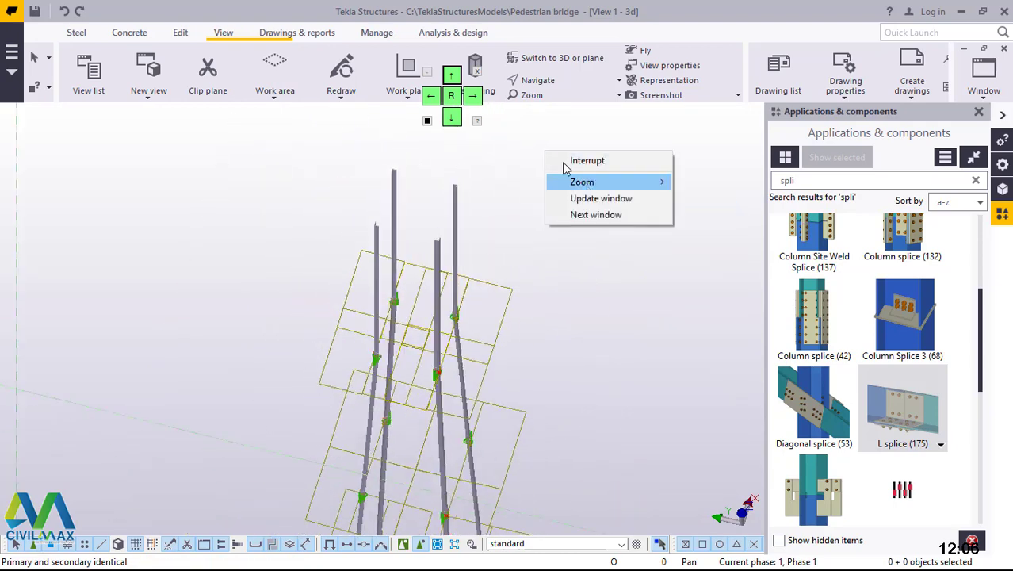
{"action": "left_click", "coordinate": [552, 139]}
{"action": "right_click", "coordinate": [578, 141]}
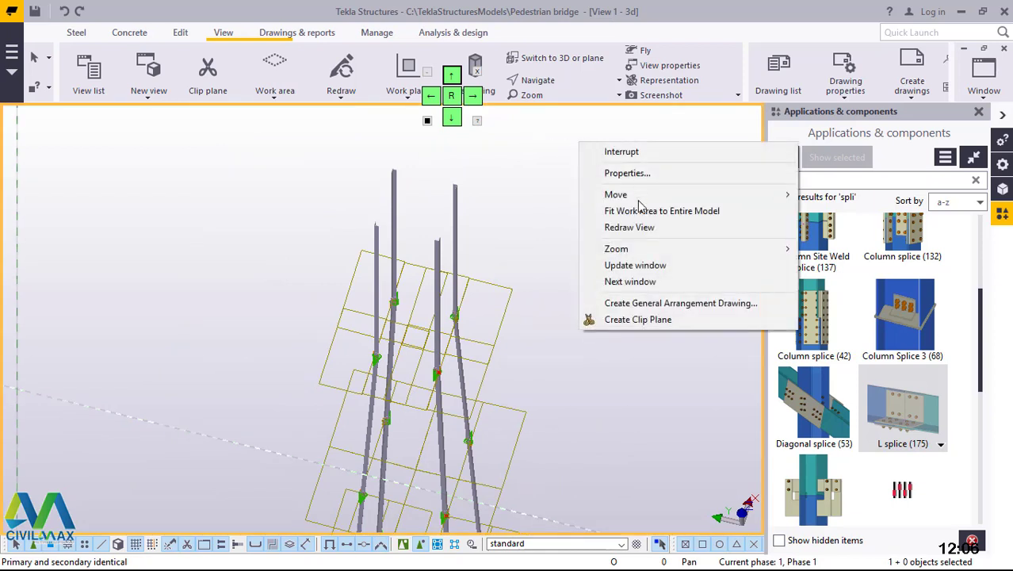
{"action": "left_click", "coordinate": [631, 227]}
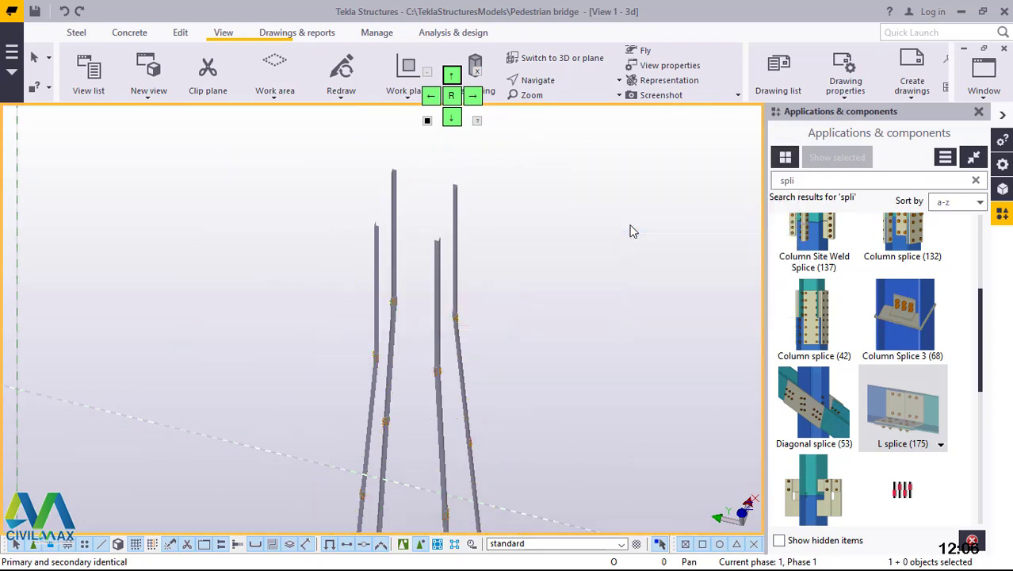
Set a new view rotation centre at an upper leg splice and examine the plates and bolts there and lower down.
{"action": "scroll", "coordinate": [394, 289], "scroll_direction": "up", "scroll_amount": 4}
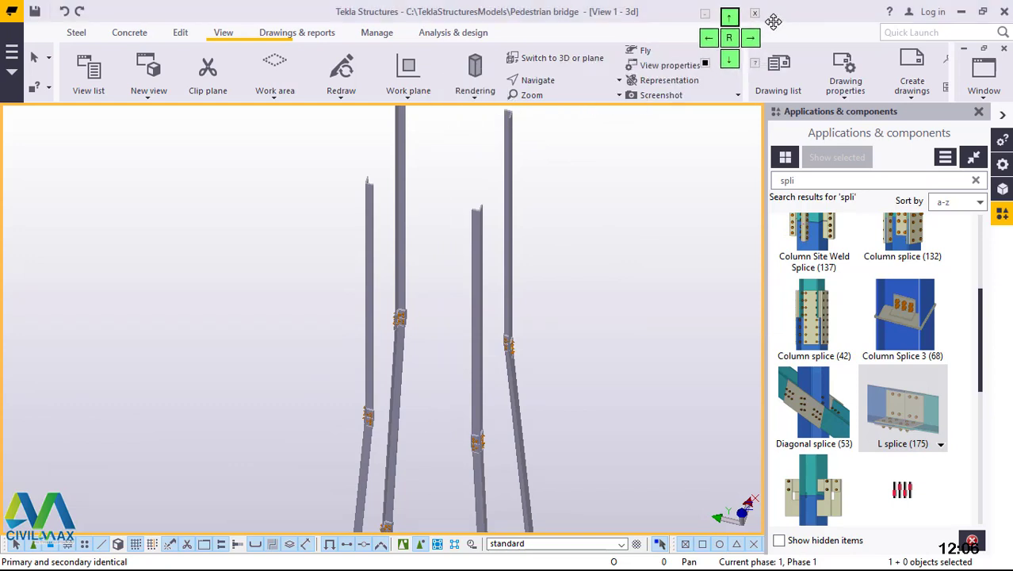
{"action": "scroll", "coordinate": [478, 476], "scroll_direction": "up", "scroll_amount": 5}
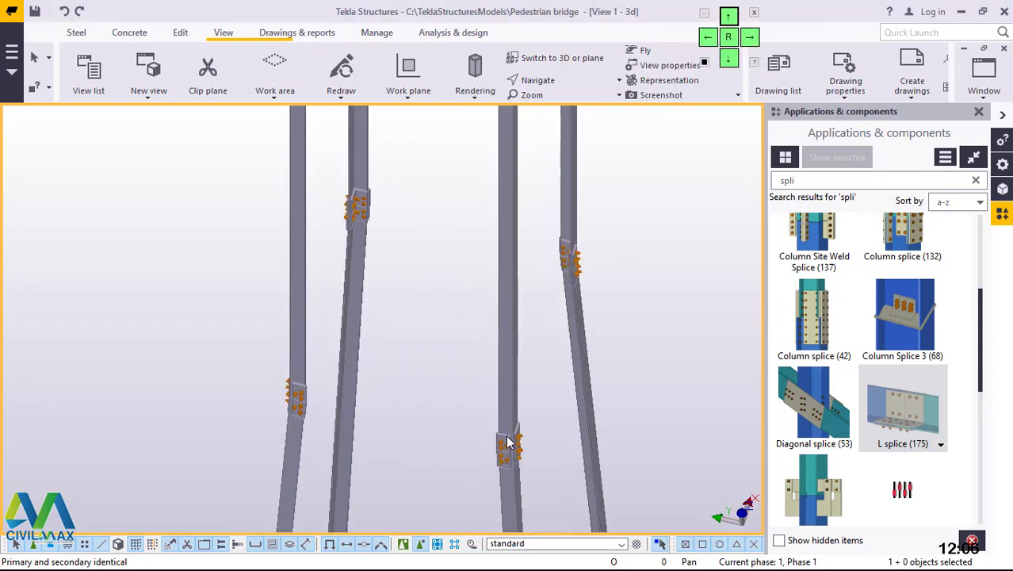
{"action": "scroll", "coordinate": [502, 482], "scroll_direction": "up", "scroll_amount": 6}
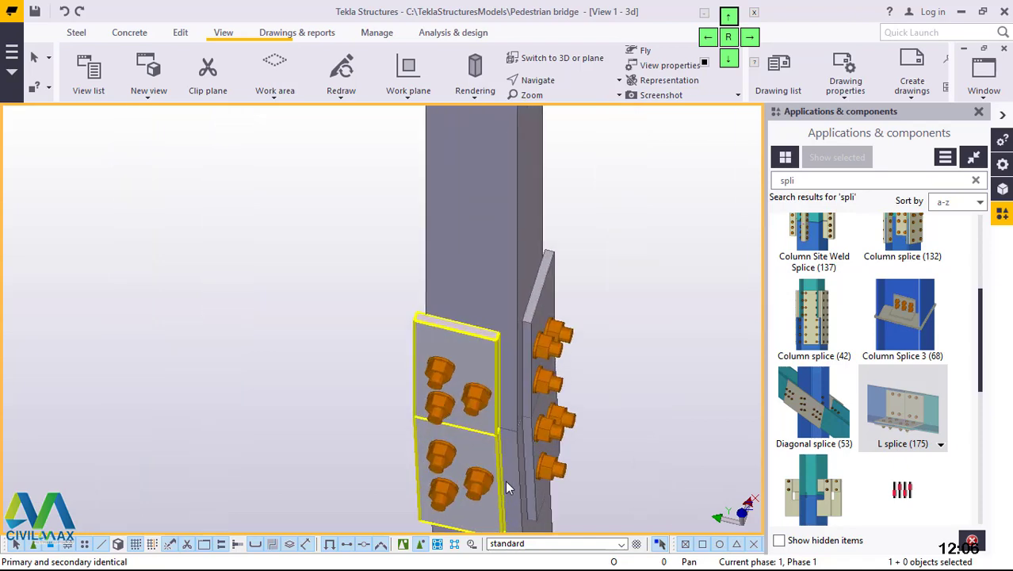
{"action": "left_click", "coordinate": [553, 82]}
{"action": "left_click", "coordinate": [551, 133]}
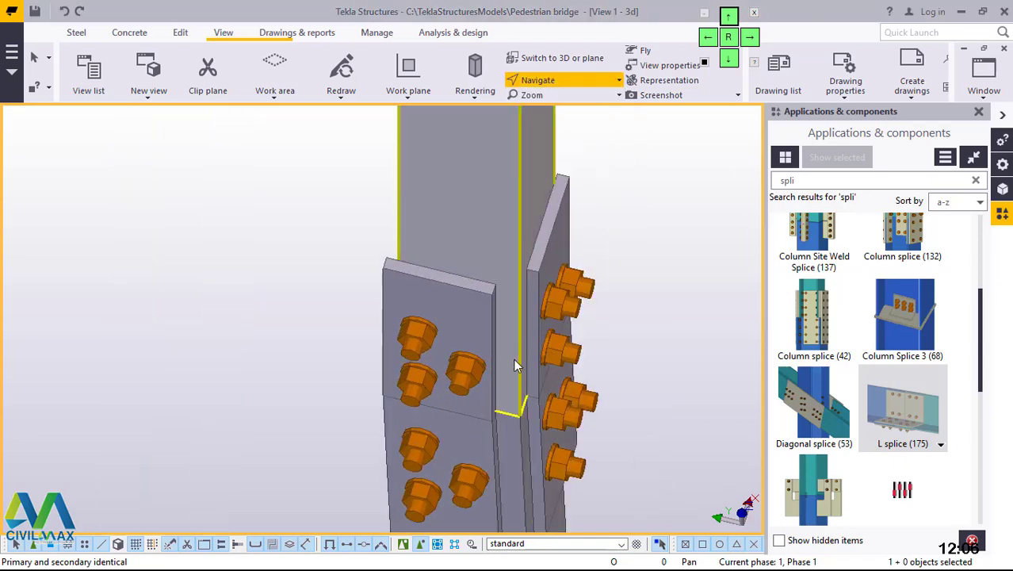
{"action": "middle_click_drag", "start_coordinate": [517, 366], "coordinate": [515, 391], "text": "ctrl"}
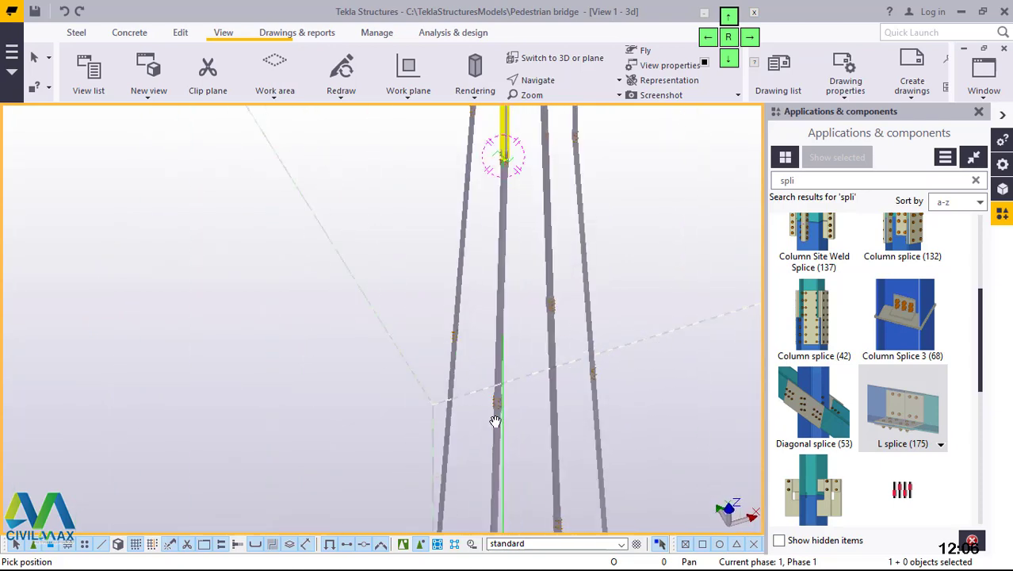
{"action": "scroll", "coordinate": [492, 418], "scroll_direction": "up", "scroll_amount": 5}
{"action": "scroll", "coordinate": [491, 417], "scroll_direction": "up", "scroll_amount": 3}
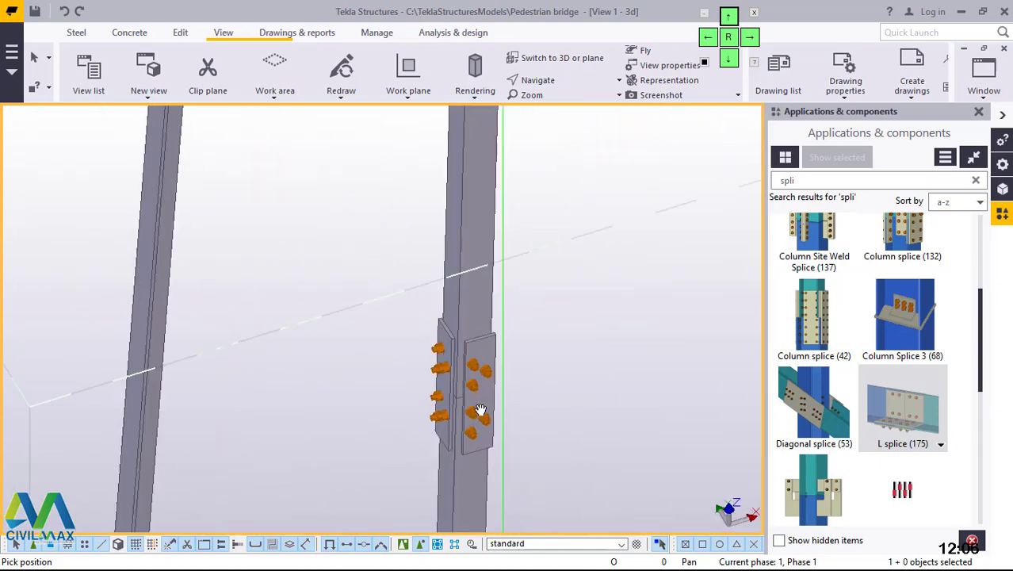
Centre the view rotation on a lower leg splice and examine its plates and bolts from inside and outside the angle.
{"action": "left_click", "coordinate": [547, 80]}
{"action": "left_click", "coordinate": [566, 103]}
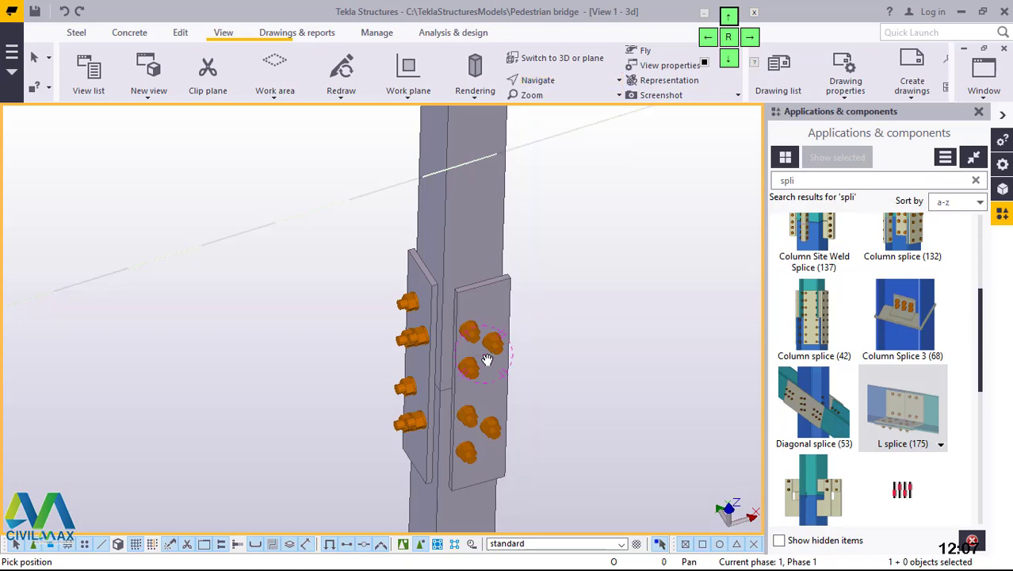
{"action": "mouse_move", "coordinate": [487, 360]}
{"action": "middle_mouse_down", "text": "ctrl"}
{"action": "mouse_move", "coordinate": [353, 364]}
{"action": "mouse_move", "coordinate": [111, 335]}
{"action": "mouse_move", "coordinate": [514, 333]}
{"action": "middle_mouse_up", "text": "ctrl"}
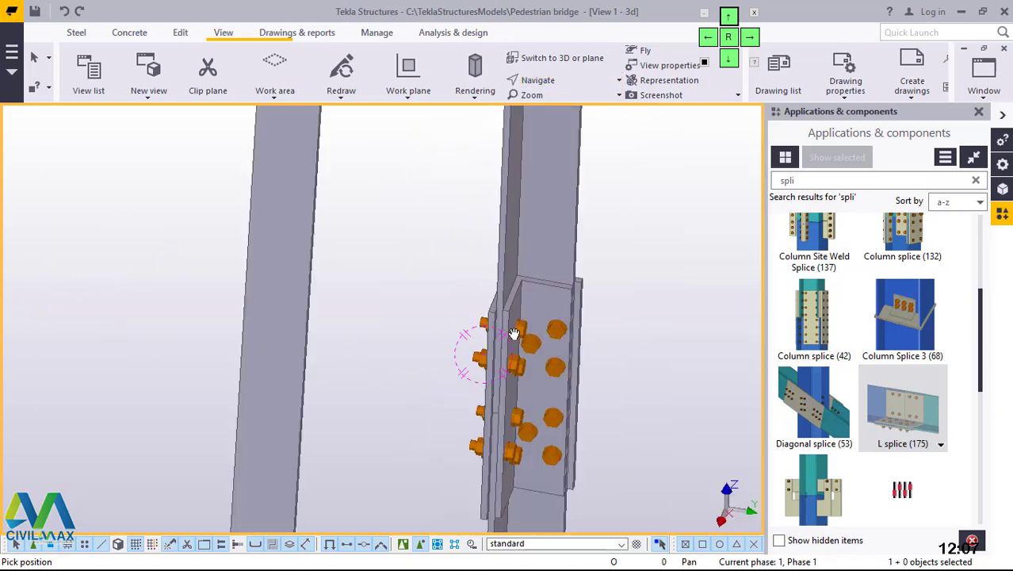
{"action": "scroll", "coordinate": [514, 333], "scroll_direction": "up", "scroll_amount": 5}
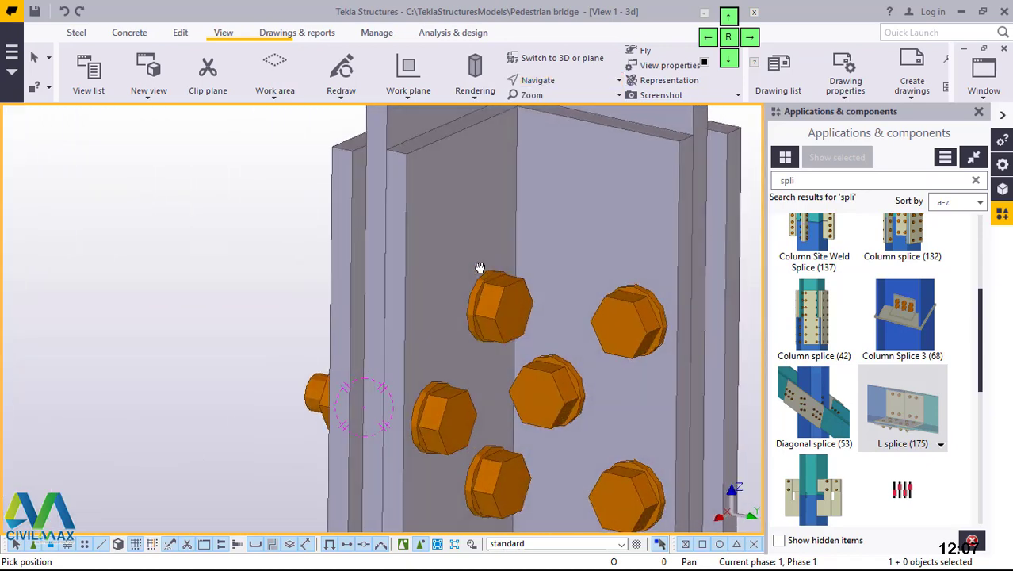
{"action": "mouse_move", "coordinate": [479, 267]}
{"action": "middle_mouse_down", "text": "ctrl"}
{"action": "mouse_move", "coordinate": [406, 244]}
{"action": "mouse_move", "coordinate": [355, 244]}
{"action": "mouse_move", "coordinate": [346, 276]}
{"action": "mouse_move", "coordinate": [375, 350]}
{"action": "mouse_move", "coordinate": [520, 385]}
{"action": "mouse_move", "coordinate": [534, 341]}
{"action": "mouse_move", "coordinate": [480, 287]}
{"action": "mouse_move", "coordinate": [445, 277]}
{"action": "mouse_move", "coordinate": [494, 260]}
{"action": "mouse_move", "coordinate": [517, 324]}
{"action": "mouse_move", "coordinate": [453, 276]}
{"action": "mouse_move", "coordinate": [383, 248]}
{"action": "mouse_move", "coordinate": [339, 260]}
{"action": "mouse_move", "coordinate": [362, 308]}
{"action": "mouse_move", "coordinate": [631, 342]}
{"action": "mouse_move", "coordinate": [525, 334]}
{"action": "mouse_move", "coordinate": [714, 317]}
{"action": "mouse_move", "coordinate": [573, 311]}
{"action": "mouse_move", "coordinate": [524, 275]}
{"action": "mouse_move", "coordinate": [584, 310]}
{"action": "mouse_move", "coordinate": [417, 280]}
{"action": "middle_mouse_up", "text": "ctrl"}
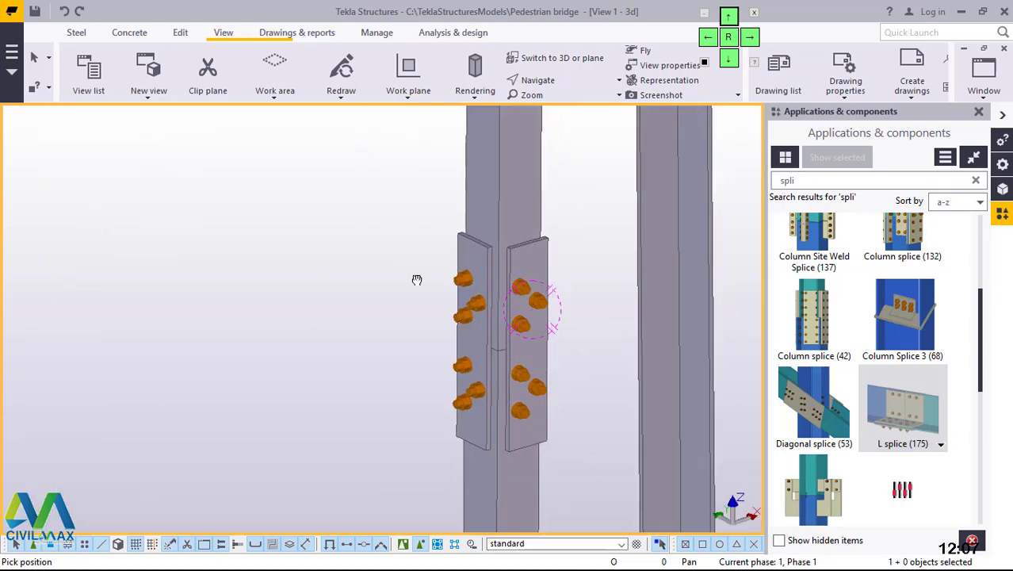
{"action": "scroll", "coordinate": [417, 279], "scroll_direction": "down", "scroll_amount": 6}
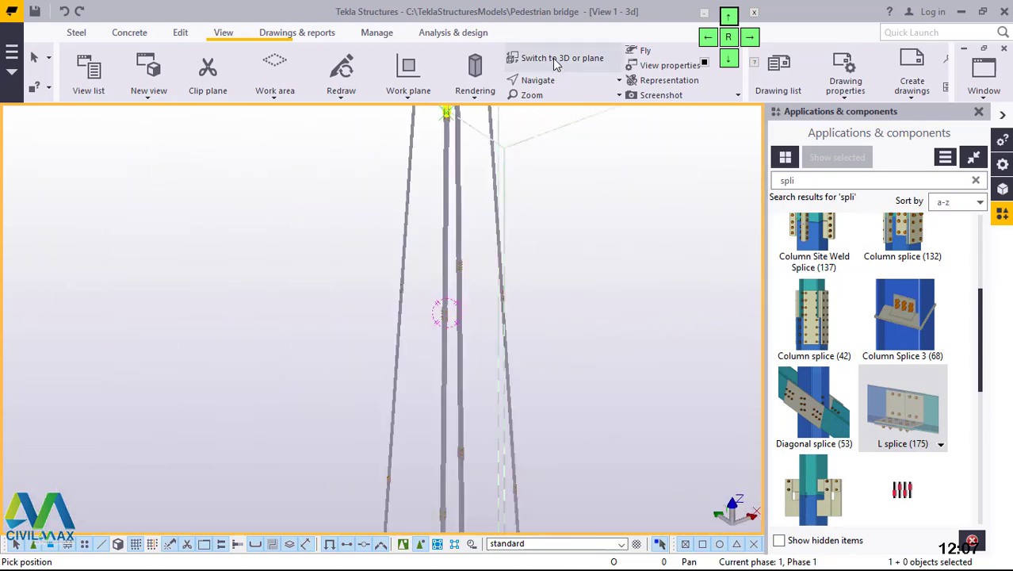
Switch to the plan view and examine the splices along all four legs from above for missing connections.
{"action": "left_click", "coordinate": [556, 63]}
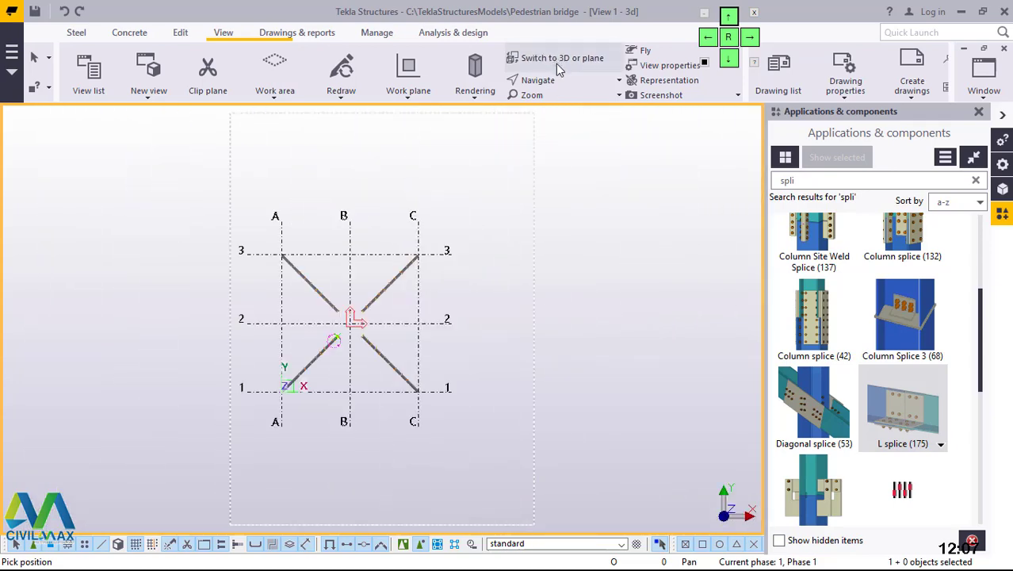
{"action": "right_click", "coordinate": [615, 184]}
{"action": "key", "text": "Escape"}
{"action": "scroll", "coordinate": [389, 286], "scroll_direction": "up", "scroll_amount": 5}
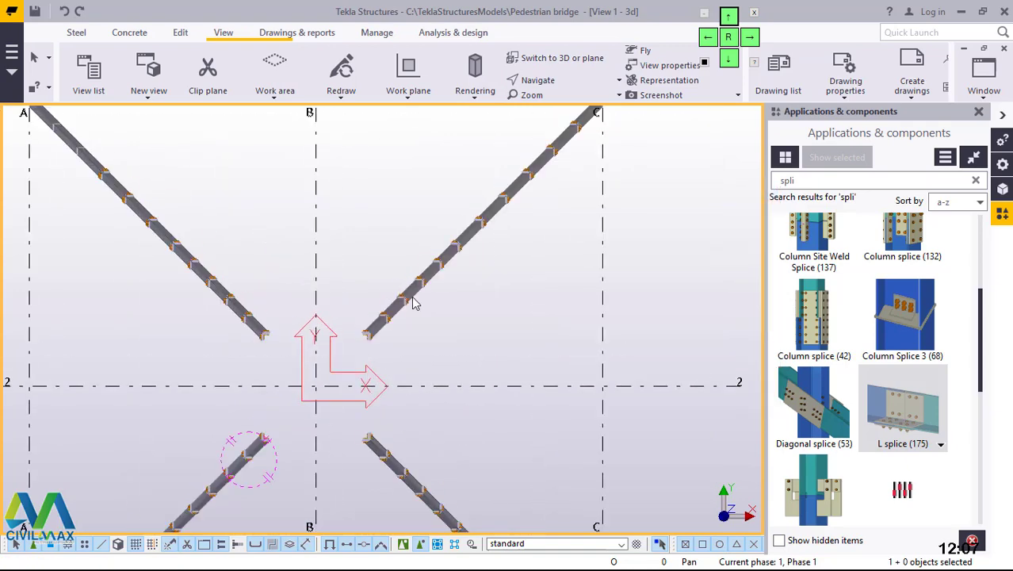
{"action": "scroll", "coordinate": [413, 303], "scroll_direction": "up", "scroll_amount": 8}
{"action": "scroll", "coordinate": [458, 325], "scroll_direction": "up", "scroll_amount": 10}
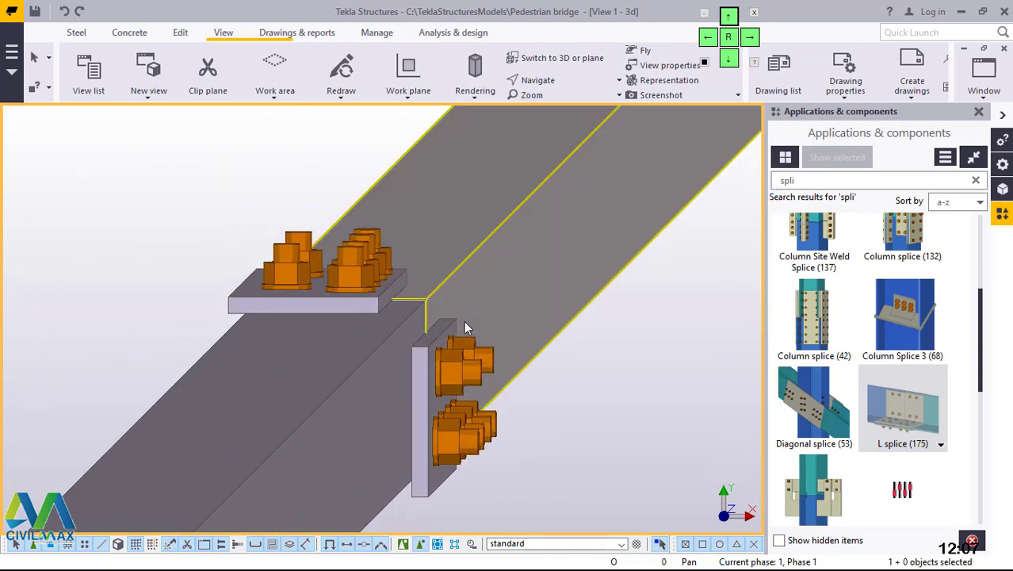
{"action": "scroll", "coordinate": [434, 355], "scroll_direction": "down", "scroll_amount": 15}
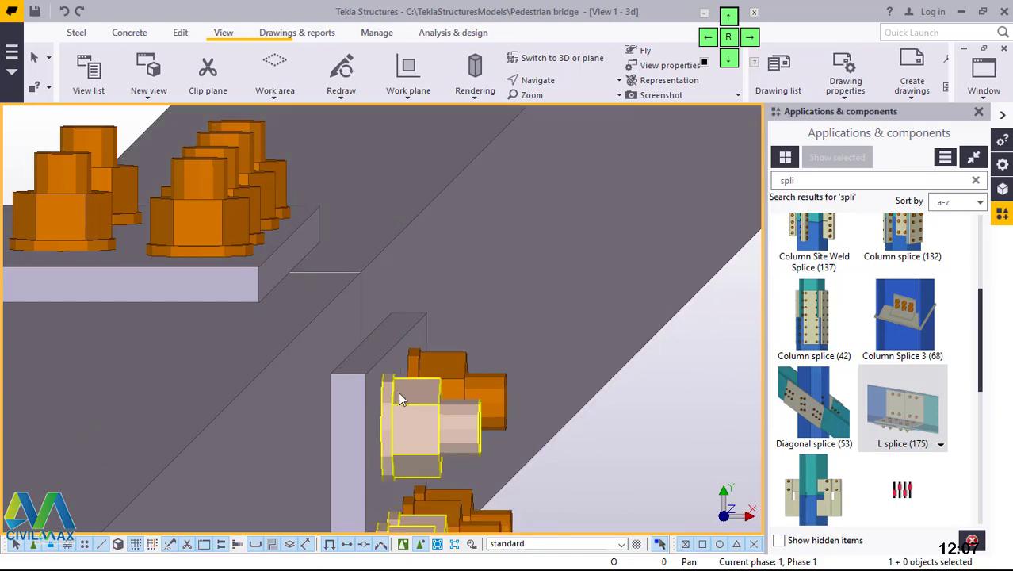
{"action": "scroll", "coordinate": [555, 329], "scroll_direction": "down", "scroll_amount": 12}
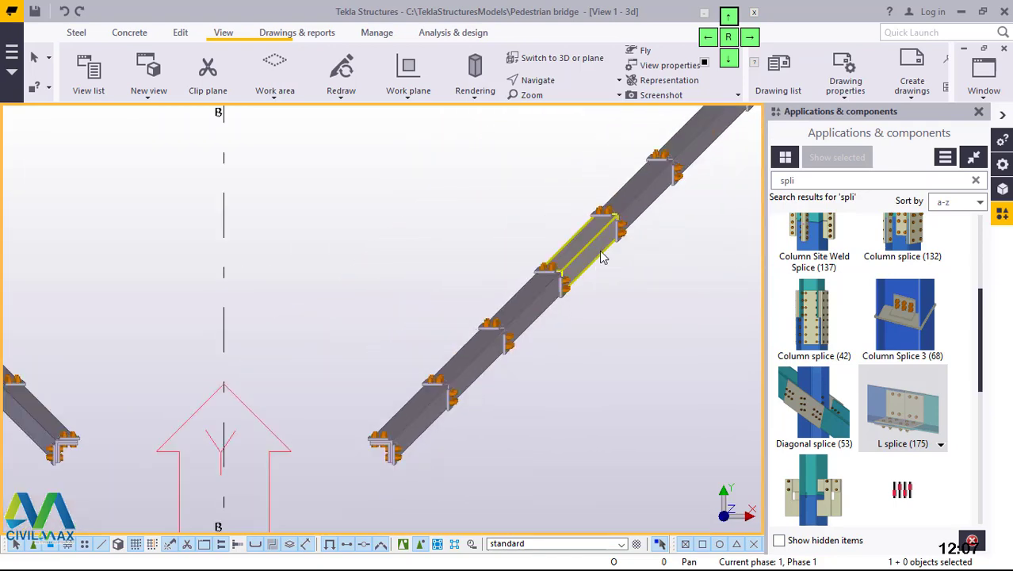
{"action": "scroll", "coordinate": [317, 238], "scroll_direction": "down", "scroll_amount": 3}
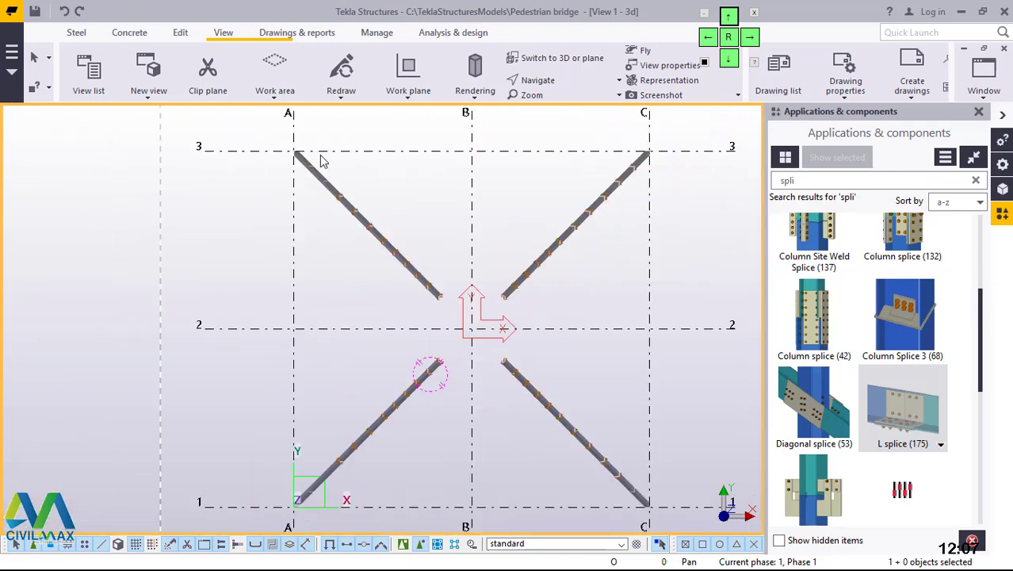
{"action": "scroll", "coordinate": [321, 159], "scroll_direction": "up", "scroll_amount": 6}
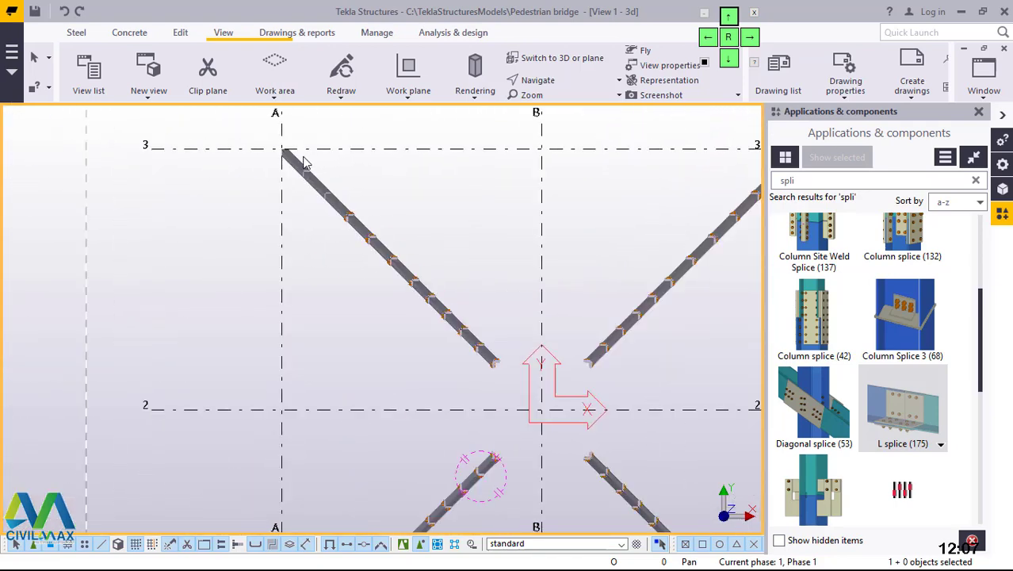
Return to the 3D view and add an L splice at the lowest joint of the A-1 leg.
{"action": "left_click", "coordinate": [569, 62]}
{"action": "scroll", "coordinate": [377, 463], "scroll_direction": "up", "scroll_amount": 8}
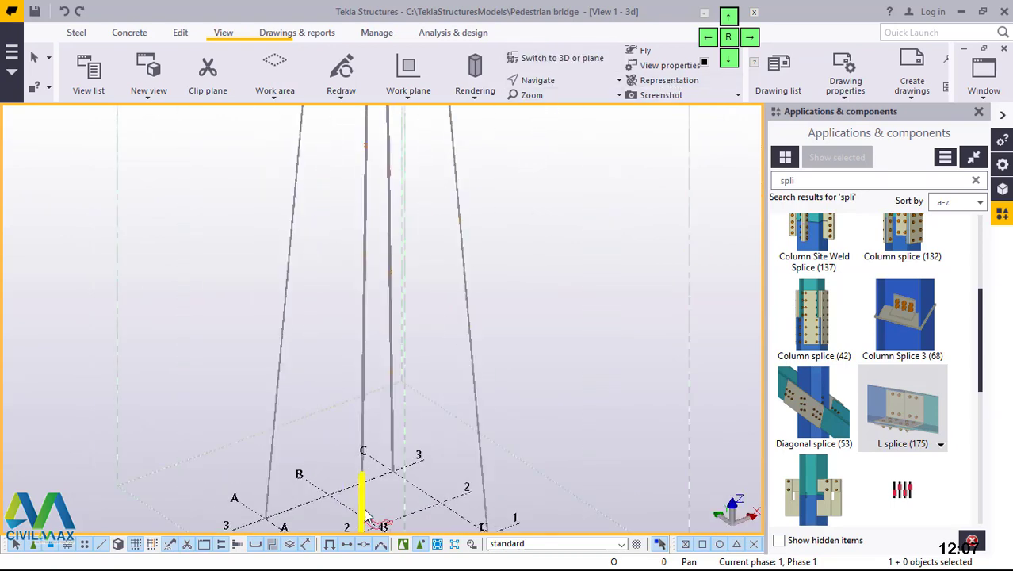
{"action": "scroll", "coordinate": [360, 474], "scroll_direction": "up", "scroll_amount": 5}
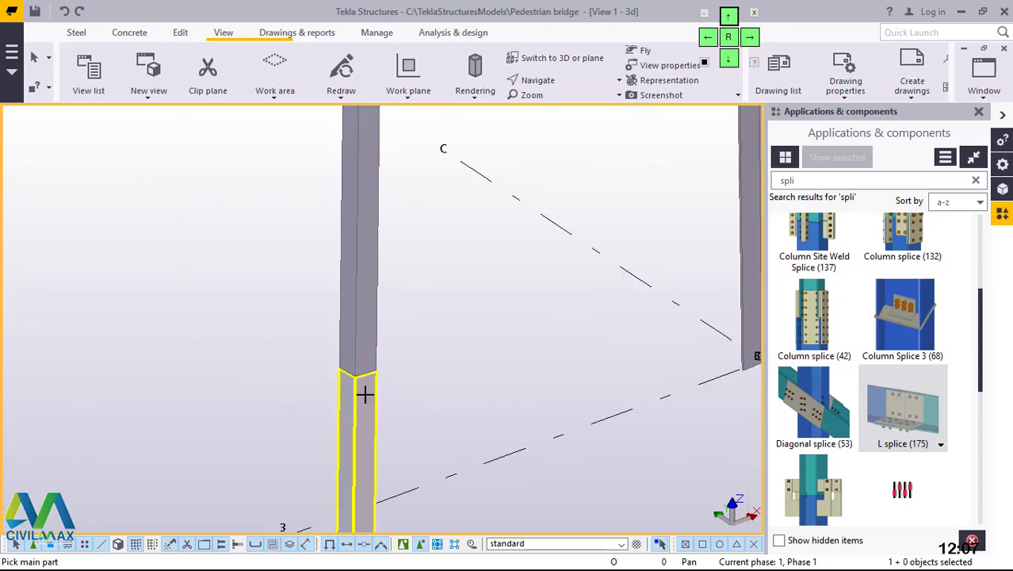
{"action": "left_click", "coordinate": [371, 368]}
{"action": "left_click", "coordinate": [365, 357]}
Add L splices at the lowest joints of the C-1 and A-3 legs.
{"action": "scroll", "coordinate": [319, 409], "scroll_direction": "down", "scroll_amount": 10}
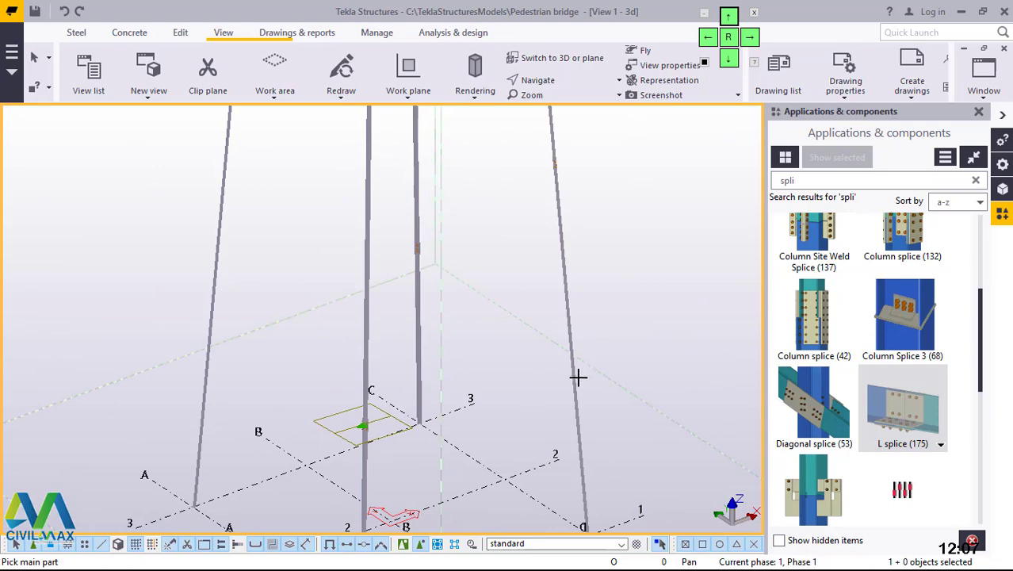
{"action": "scroll", "coordinate": [578, 377], "scroll_direction": "up", "scroll_amount": 5}
{"action": "left_click", "coordinate": [571, 314]}
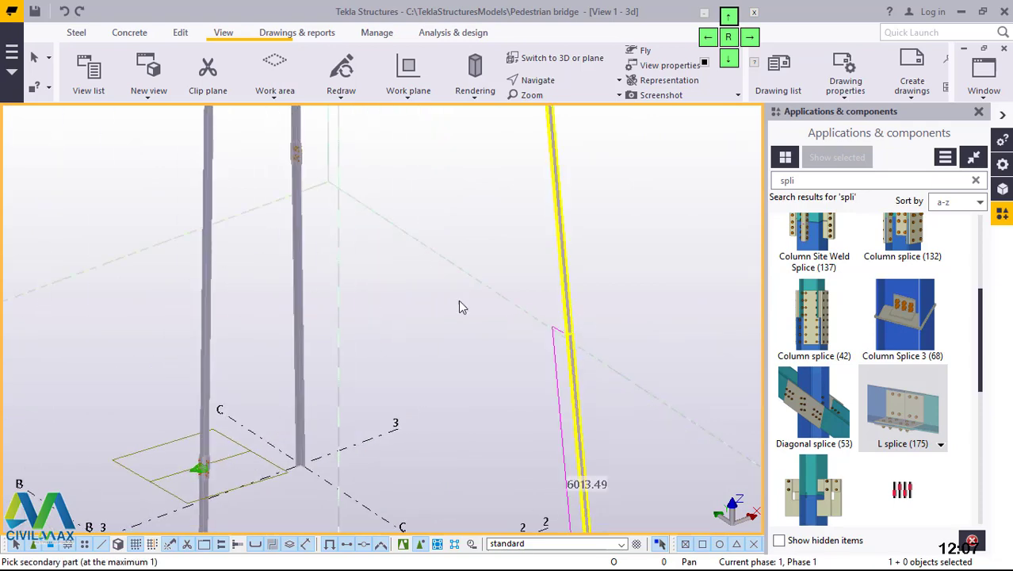
{"action": "left_click", "coordinate": [287, 239]}
{"action": "scroll", "coordinate": [552, 396], "scroll_direction": "down", "scroll_amount": 5}
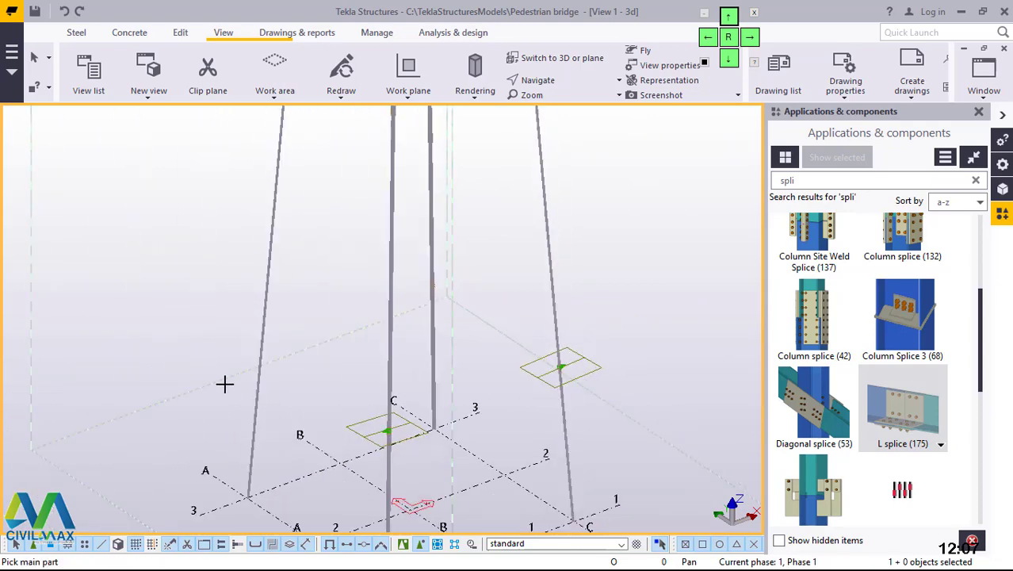
{"action": "scroll", "coordinate": [256, 353], "scroll_direction": "up", "scroll_amount": 6}
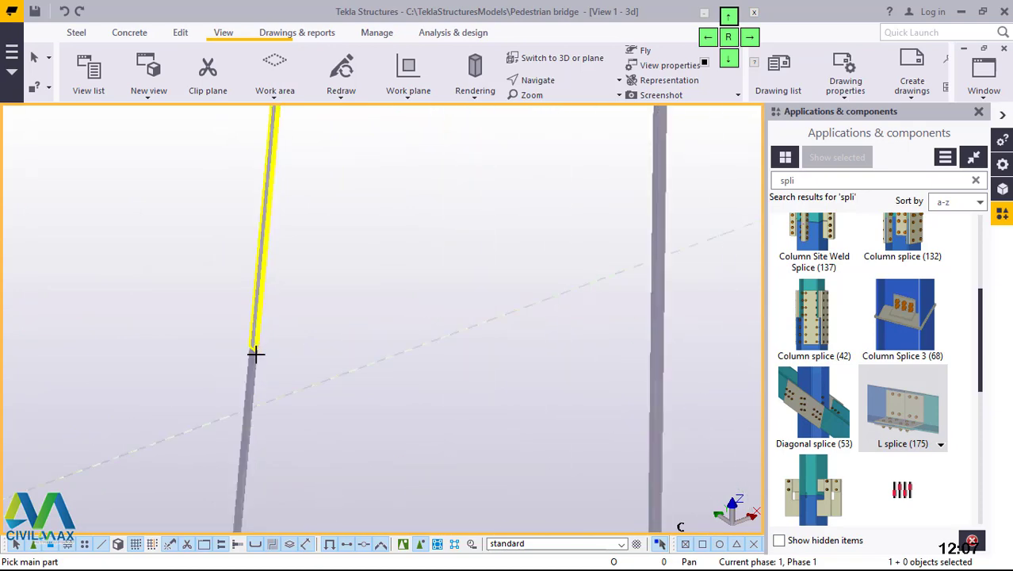
{"action": "left_click", "coordinate": [255, 339]}
{"action": "left_click", "coordinate": [253, 372]}
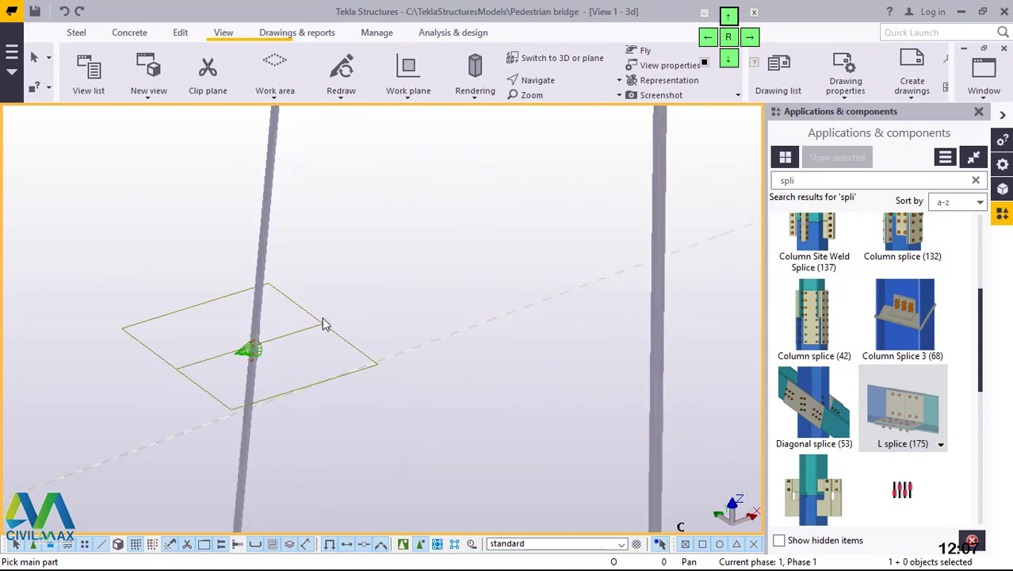
Add an L splice at the second joint up on the A-1 leg.
{"action": "scroll", "coordinate": [306, 427], "scroll_direction": "down", "scroll_amount": 4}
{"action": "scroll", "coordinate": [475, 253], "scroll_direction": "up", "scroll_amount": 6}
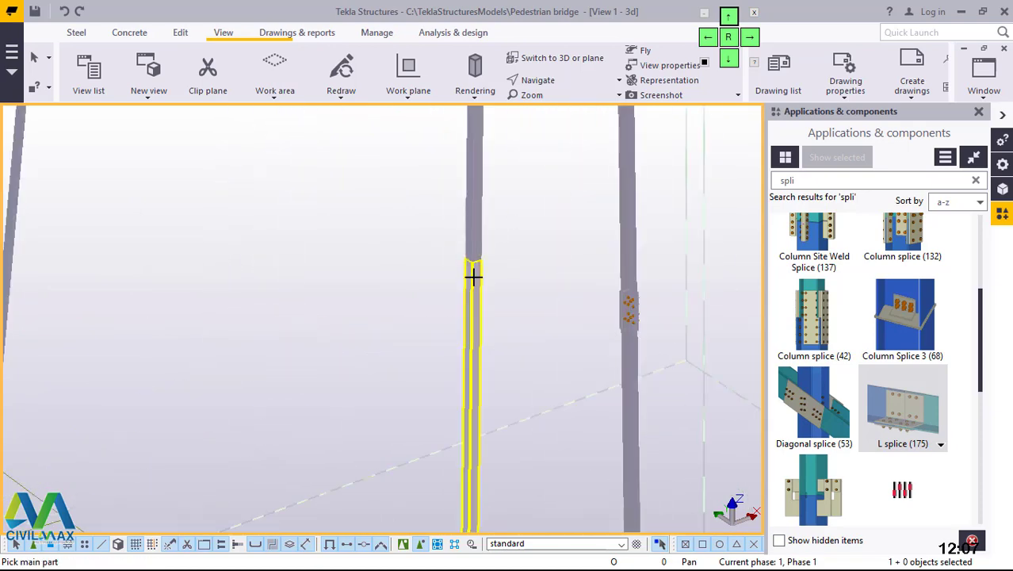
{"action": "left_click", "coordinate": [480, 238]}
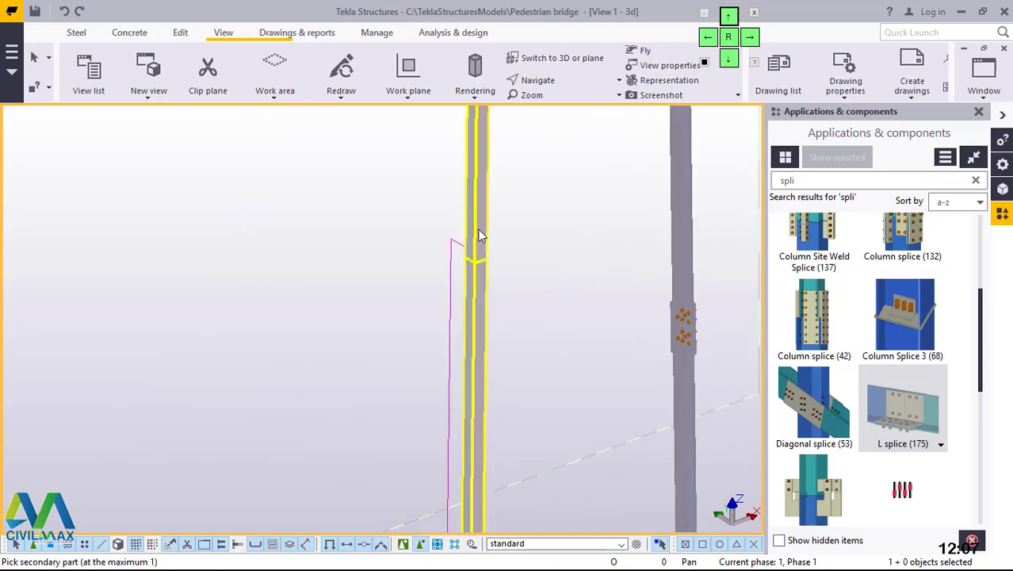
{"action": "left_click", "coordinate": [478, 235]}
{"action": "scroll", "coordinate": [475, 380], "scroll_direction": "down", "scroll_amount": 8}
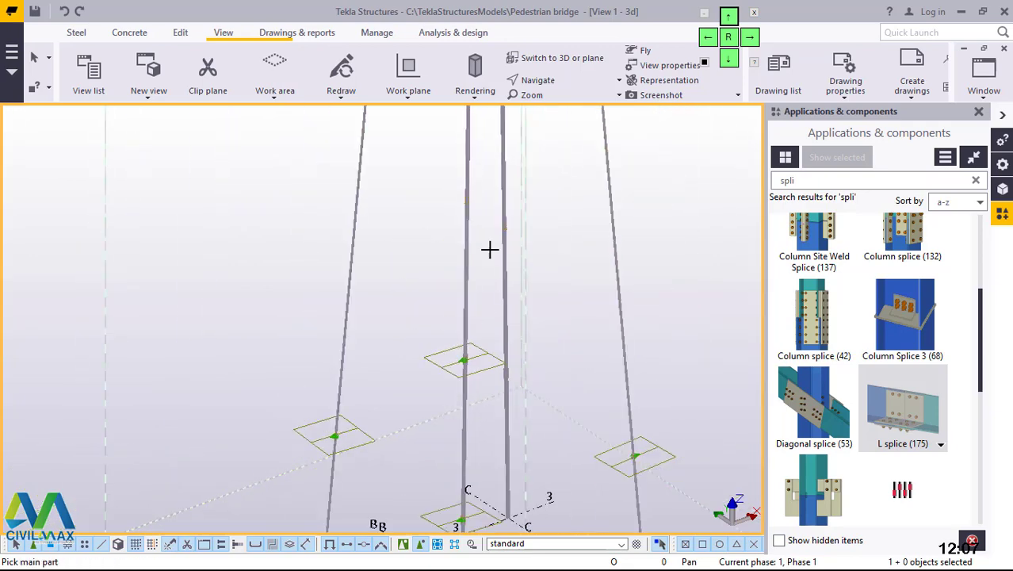
End the L splice command and check the joints up the tower legs in the 3D view for missing splices.
{"action": "scroll", "coordinate": [502, 196], "scroll_direction": "up", "scroll_amount": 3}
{"action": "right_click", "coordinate": [592, 165]}
{"action": "left_click", "coordinate": [607, 168]}
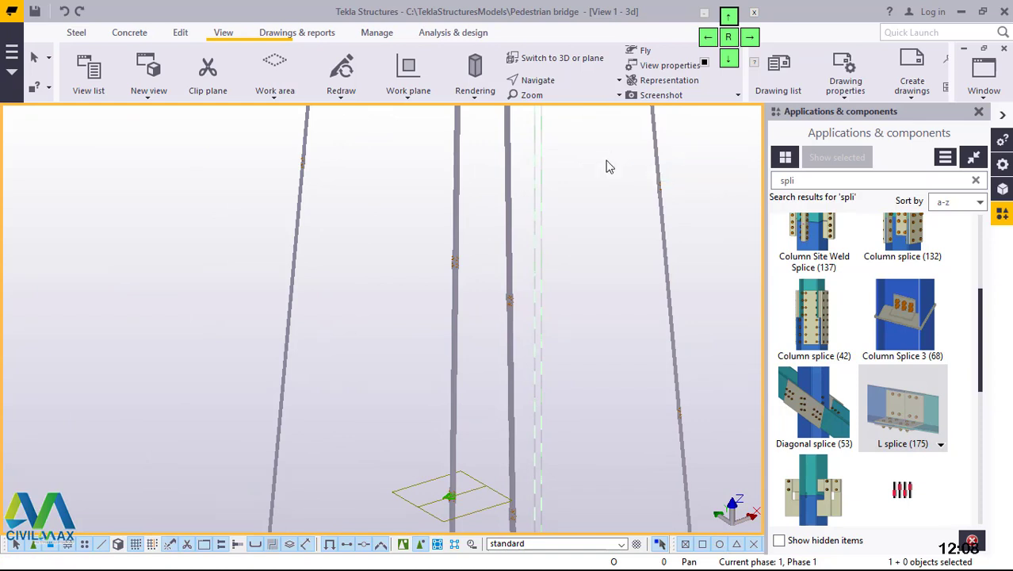
{"action": "right_click", "coordinate": [609, 167]}
{"action": "left_click", "coordinate": [663, 248]}
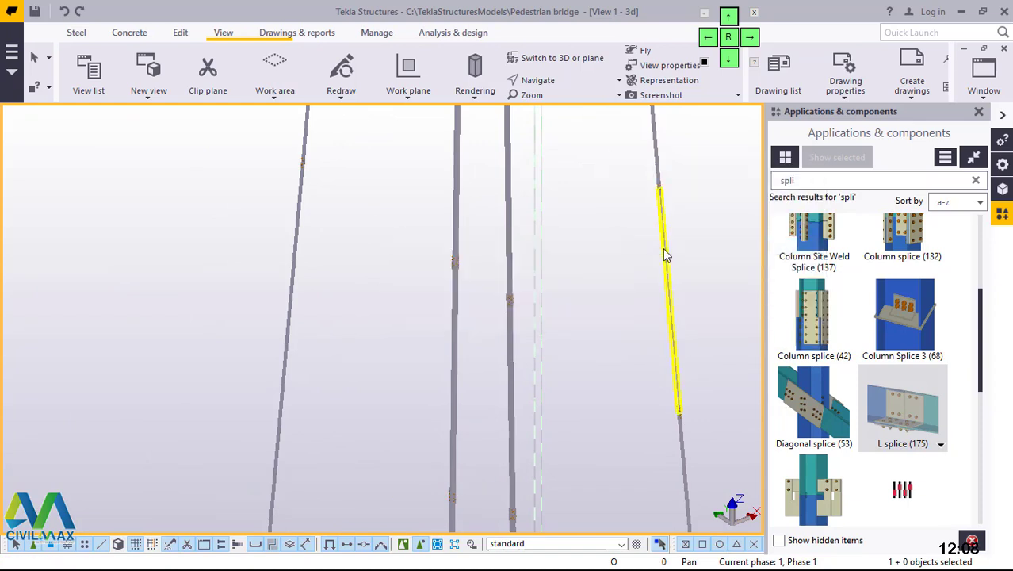
{"action": "scroll", "coordinate": [460, 242], "scroll_direction": "up", "scroll_amount": 5}
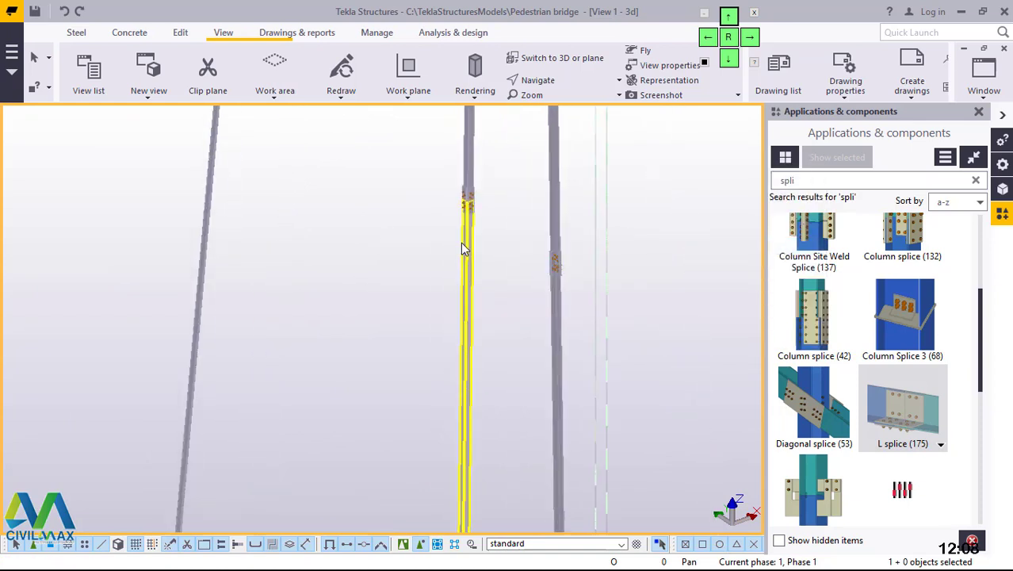
Switch to the plan view, check the splices along the four legs from above, and close the Applications & components catalog.
{"action": "left_click", "coordinate": [569, 64]}
{"action": "scroll", "coordinate": [297, 323], "scroll_direction": "up", "scroll_amount": 4}
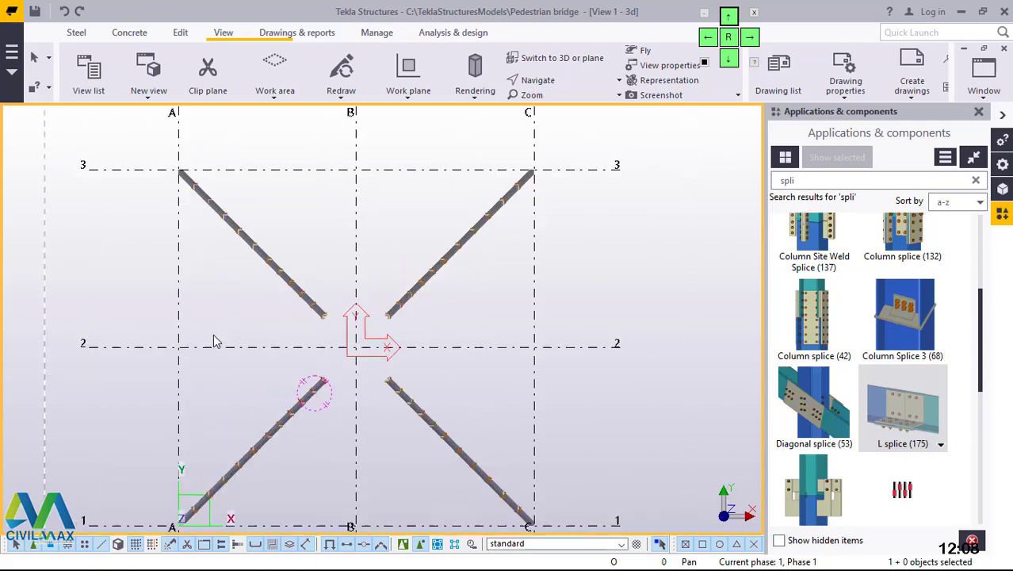
{"action": "scroll", "coordinate": [237, 334], "scroll_direction": "up", "scroll_amount": 3}
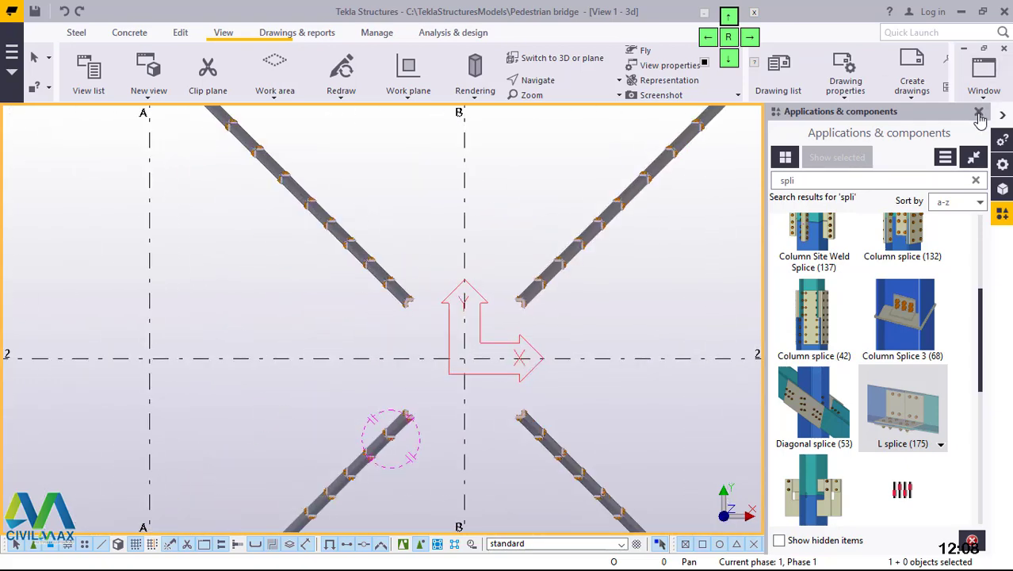
{"action": "left_click", "coordinate": [979, 116]}
{"action": "scroll", "coordinate": [475, 424], "scroll_direction": "down", "scroll_amount": 3}
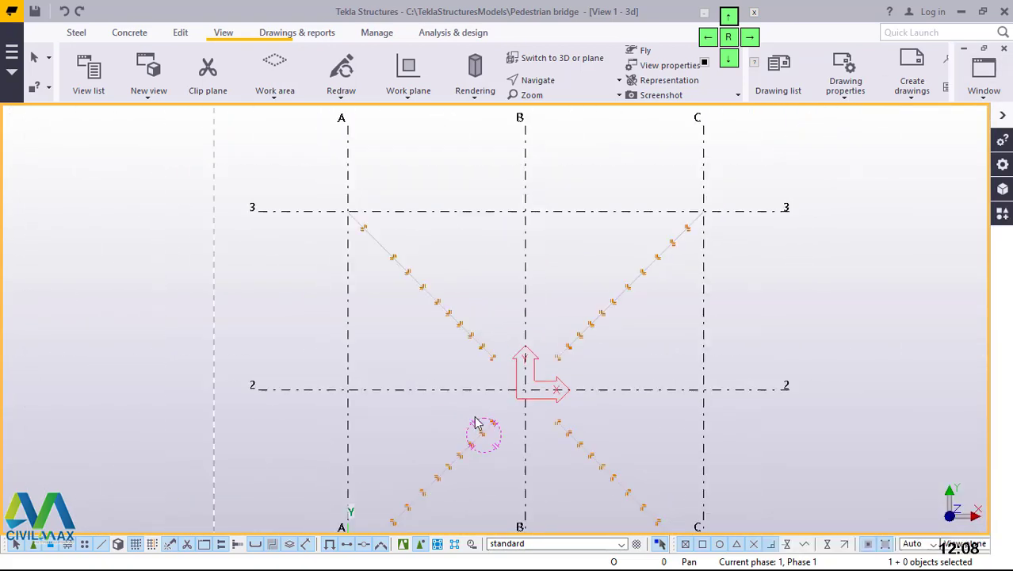
{"action": "scroll", "coordinate": [527, 389], "scroll_direction": "up", "scroll_amount": 2}
{"action": "scroll", "coordinate": [528, 390], "scroll_direction": "up", "scroll_amount": 1}
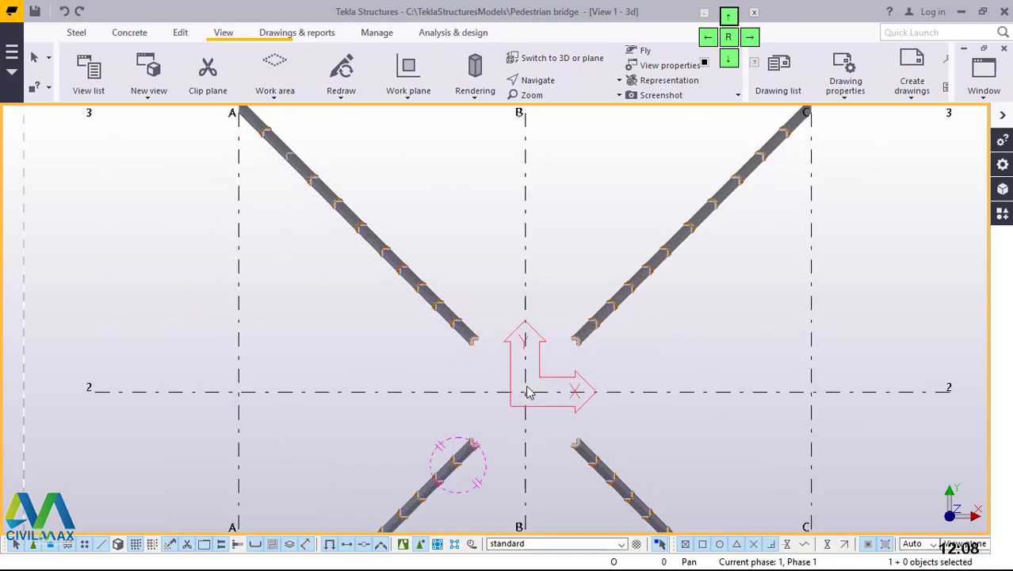